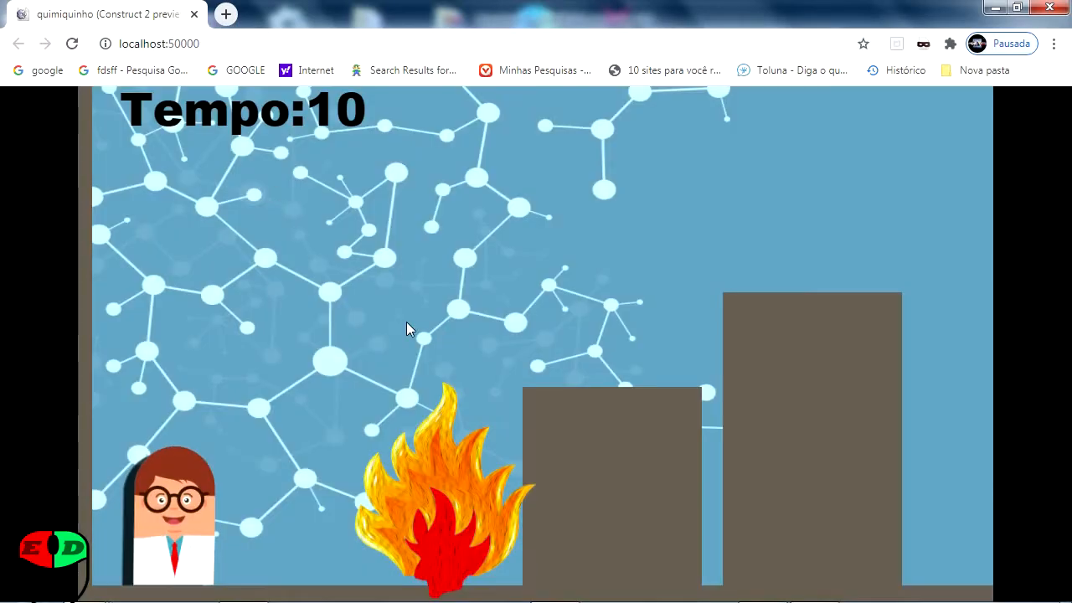
Play-test the level by running the scientist into the fire, close the preview and check the Game Over screen in Layout 3.
key("Right")
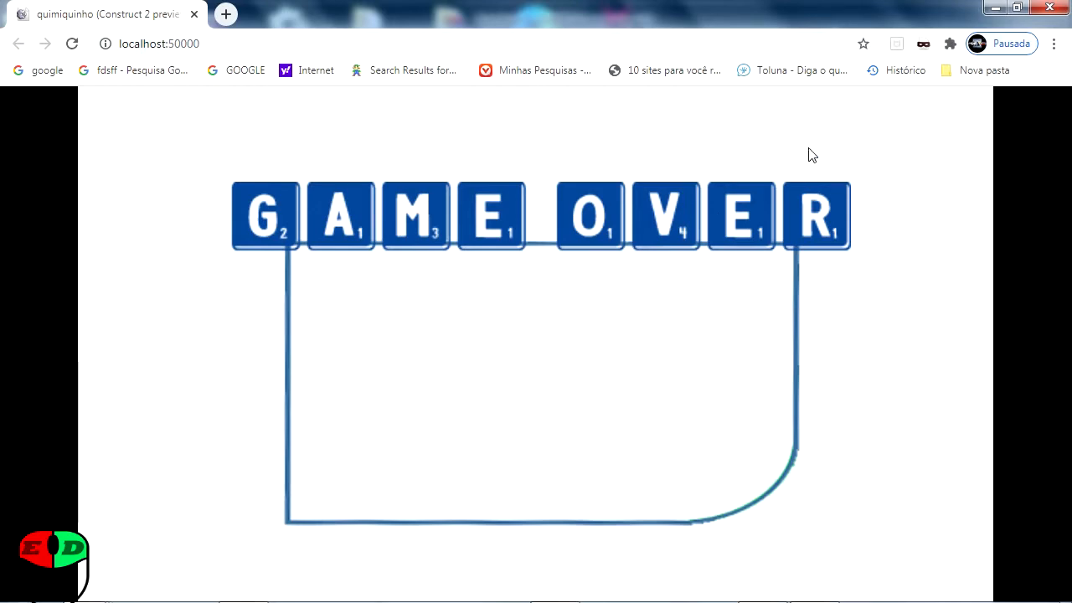
left_click(1048, 8)
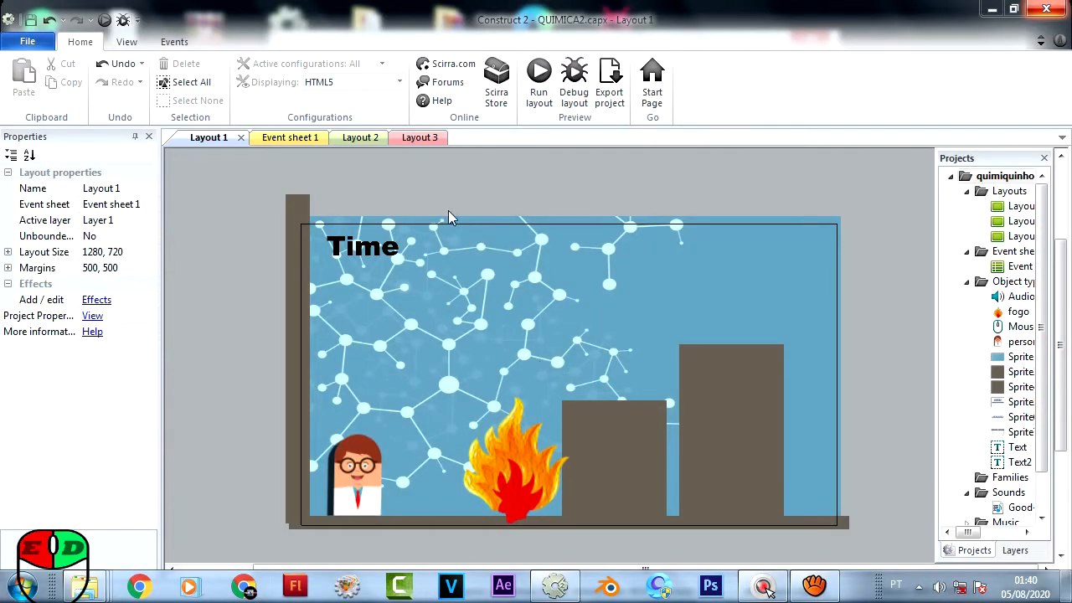
left_click(419, 138)
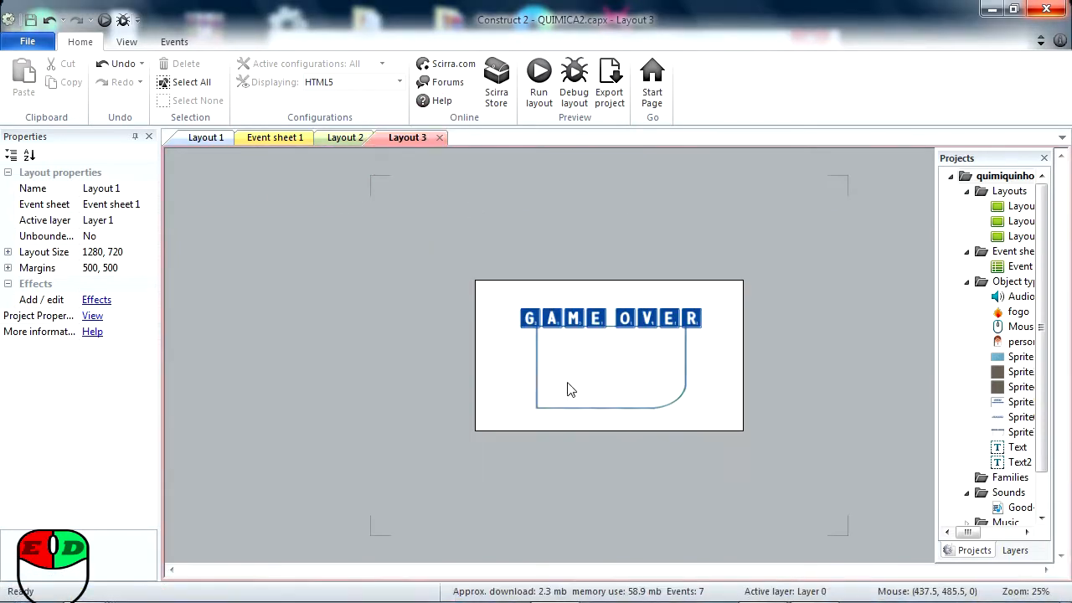
left_click(202, 138)
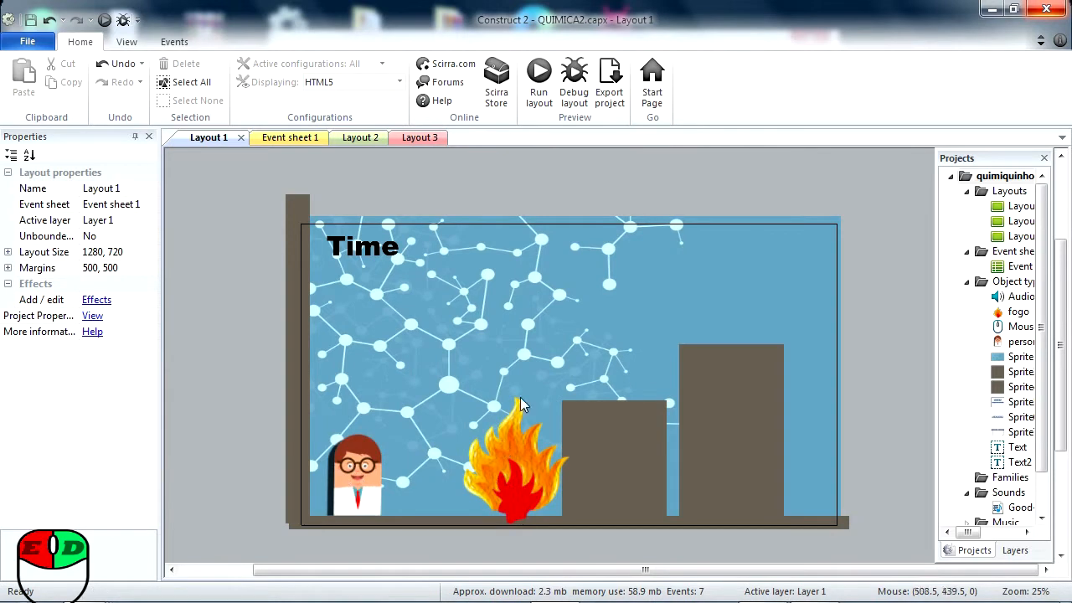
Copy the Game Over sprite from Layout 3 into Layout 1 and place it at about 607, 371.
left_click(420, 138)
left_click(641, 378)
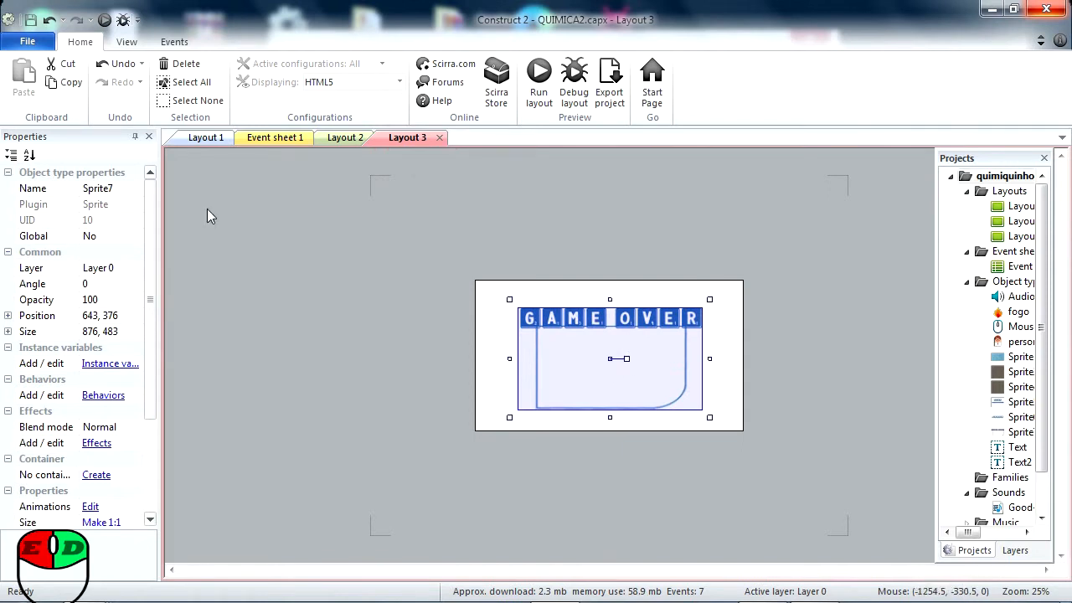
left_click(208, 137)
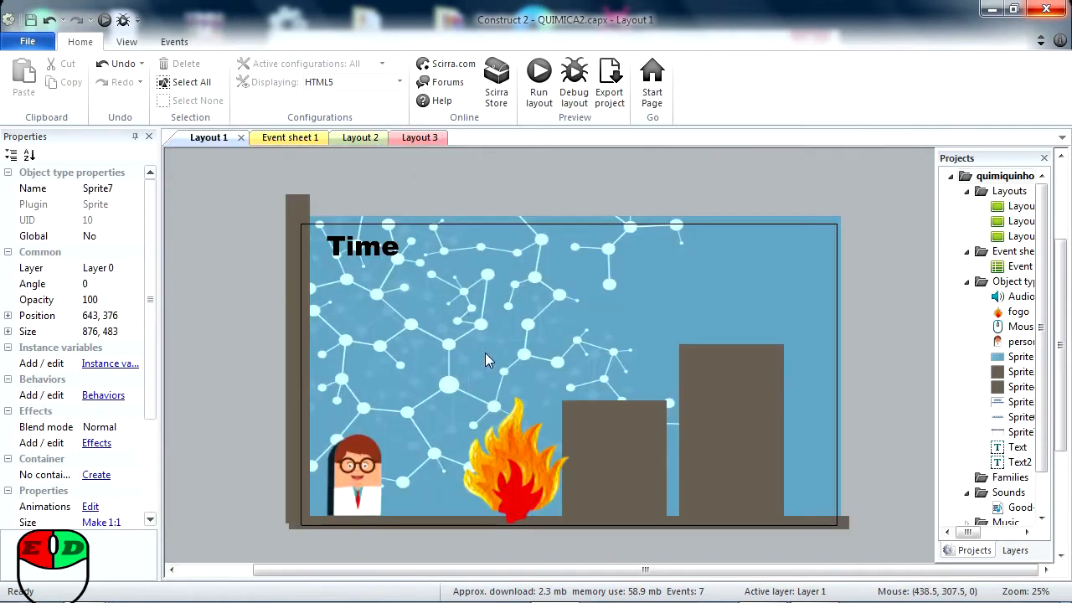
left_click(419, 137)
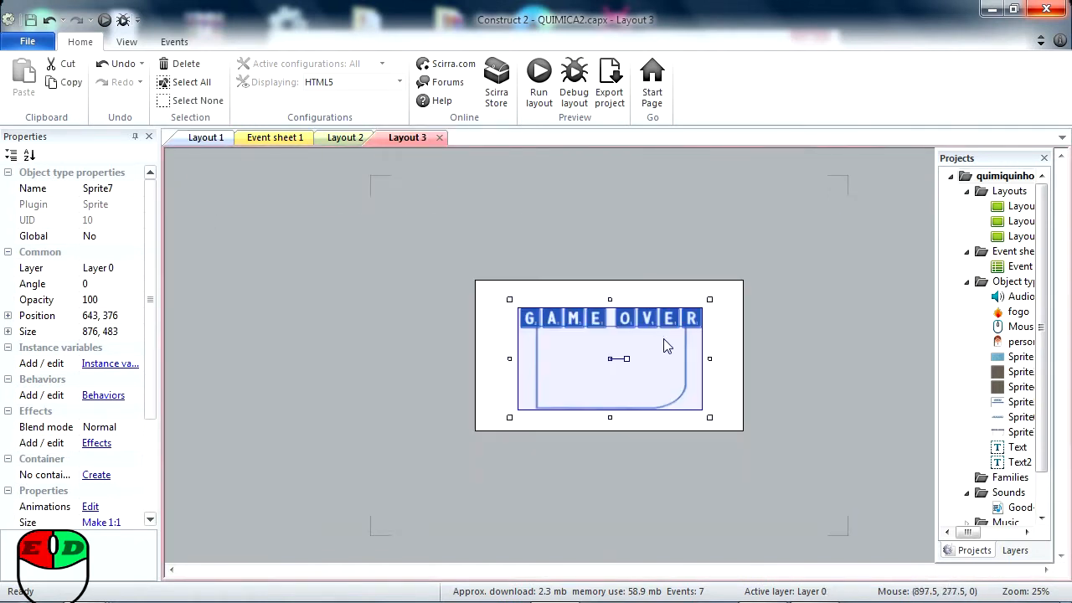
key("ctrl+c")
left_click(198, 131)
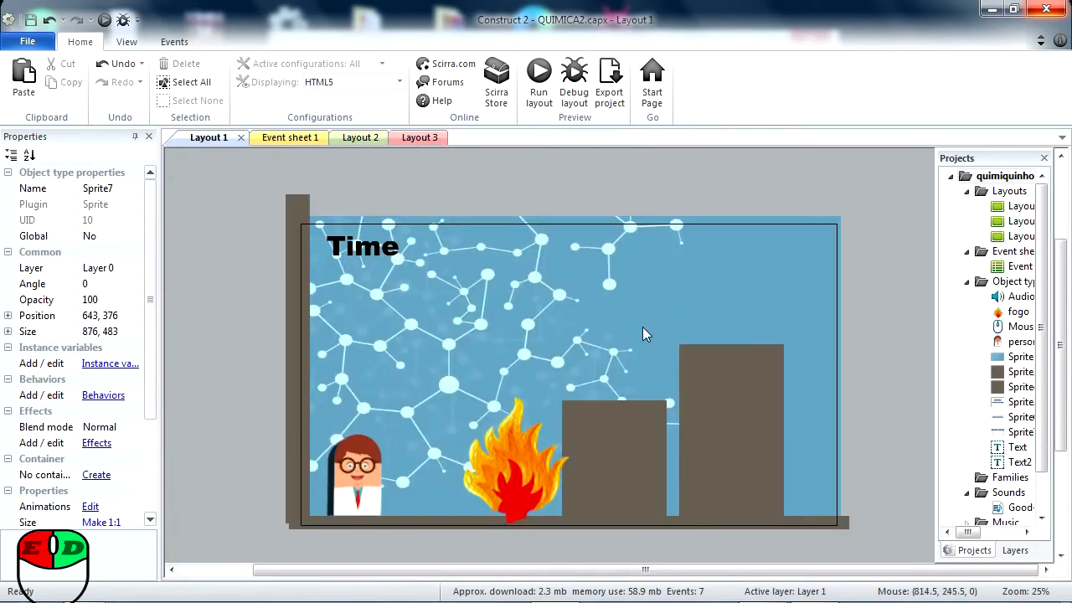
key("ctrl+v")
left_click(568, 382)
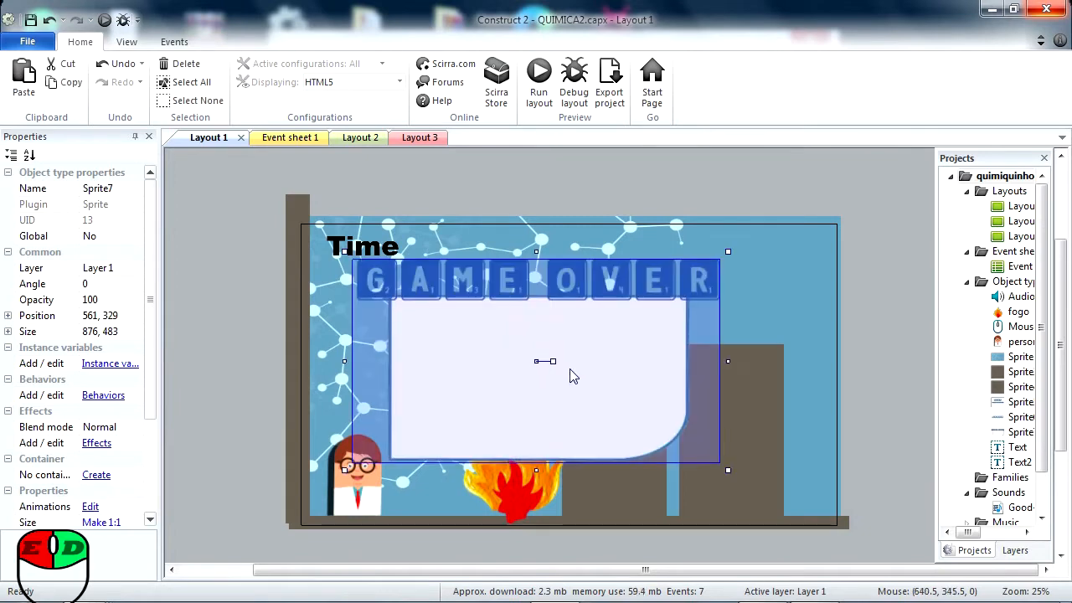
left_click_drag(573, 404, 593, 429)
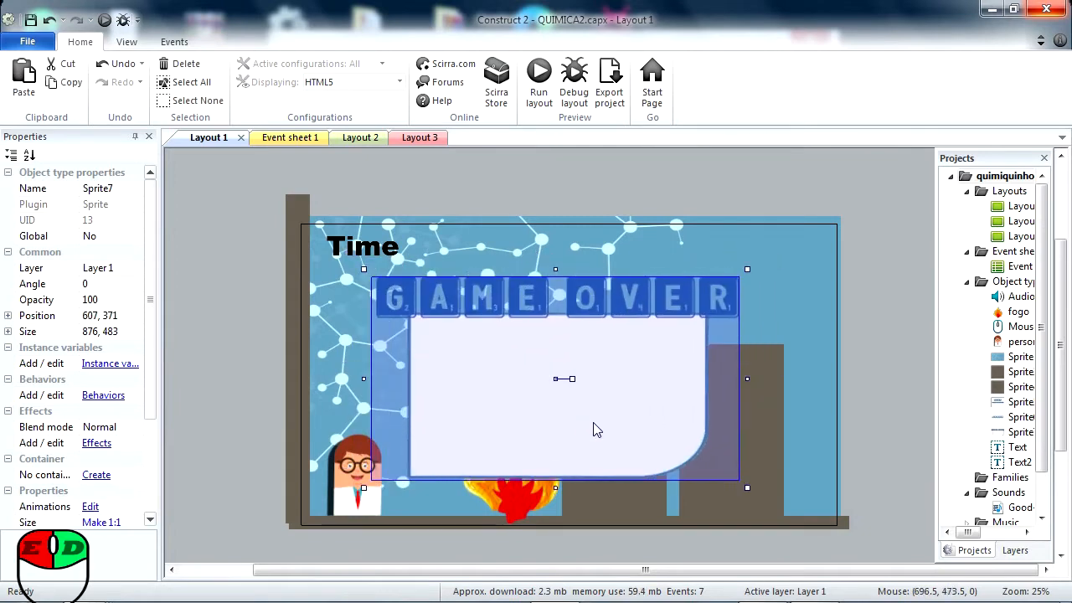
left_click(510, 213)
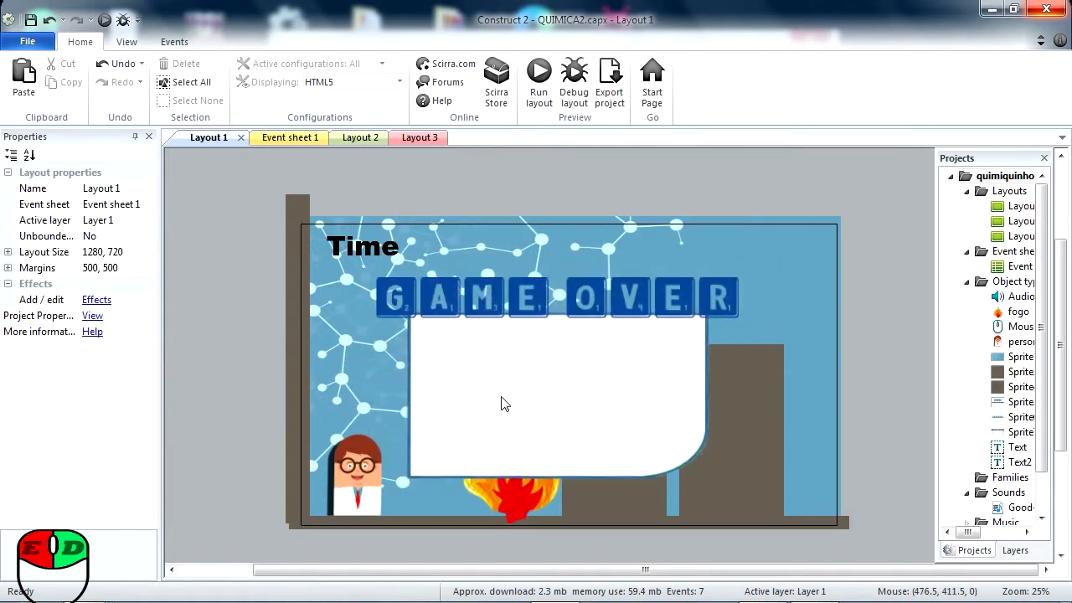
Shift the scientist slightly left and enlarge the Game Over sprite to about 1222 wide so it covers most of Layout 1.
left_click(358, 484)
mouse_move(357, 484)
left_mouse_down()
mouse_move(459, 485)
mouse_move(350, 497)
left_mouse_up()
left_click(564, 361)
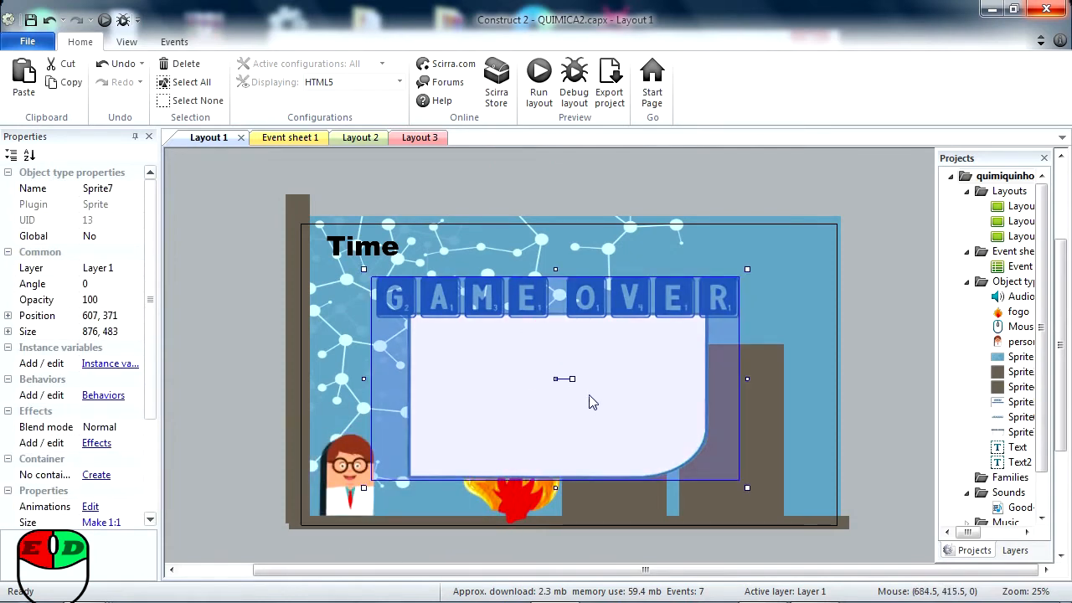
left_click_drag(364, 269, 301, 235)
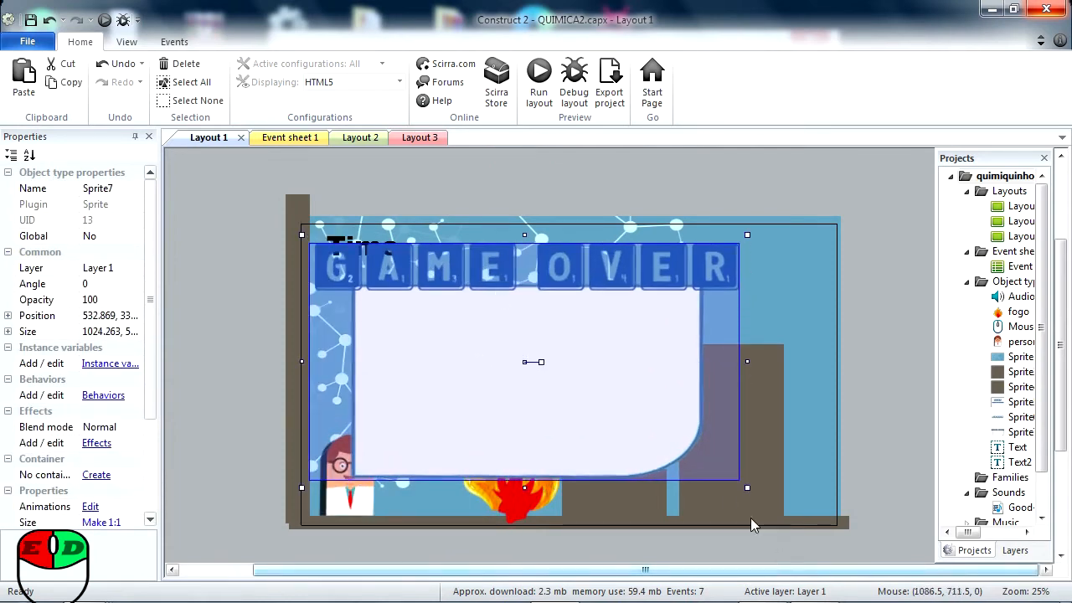
left_click_drag(741, 485, 829, 529)
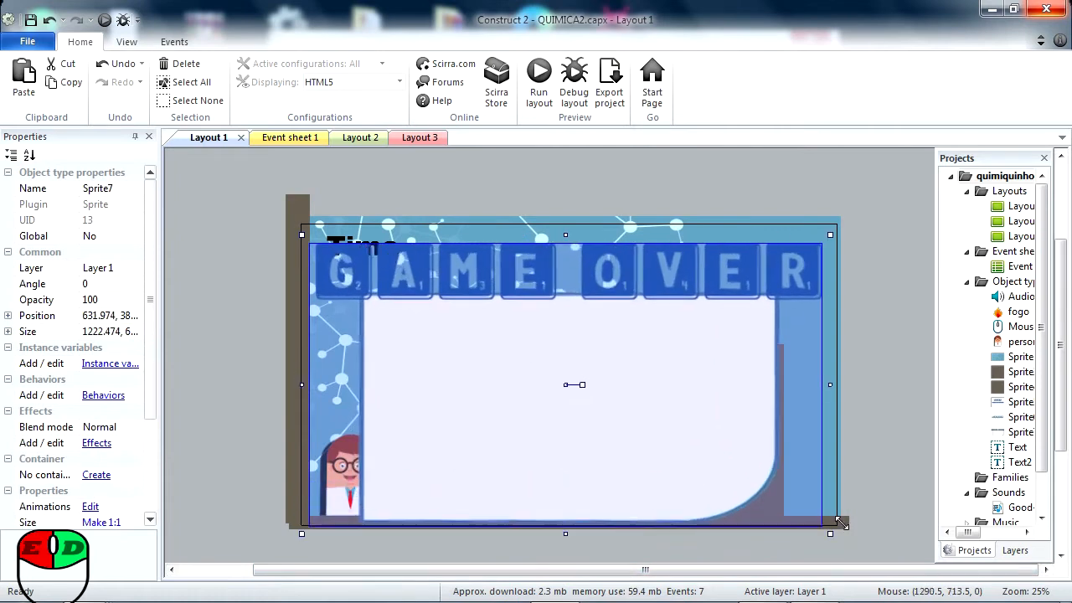
Preview Layout 1, close the preview and move the Game Over sprite to about 776, 357.
left_click(104, 19)
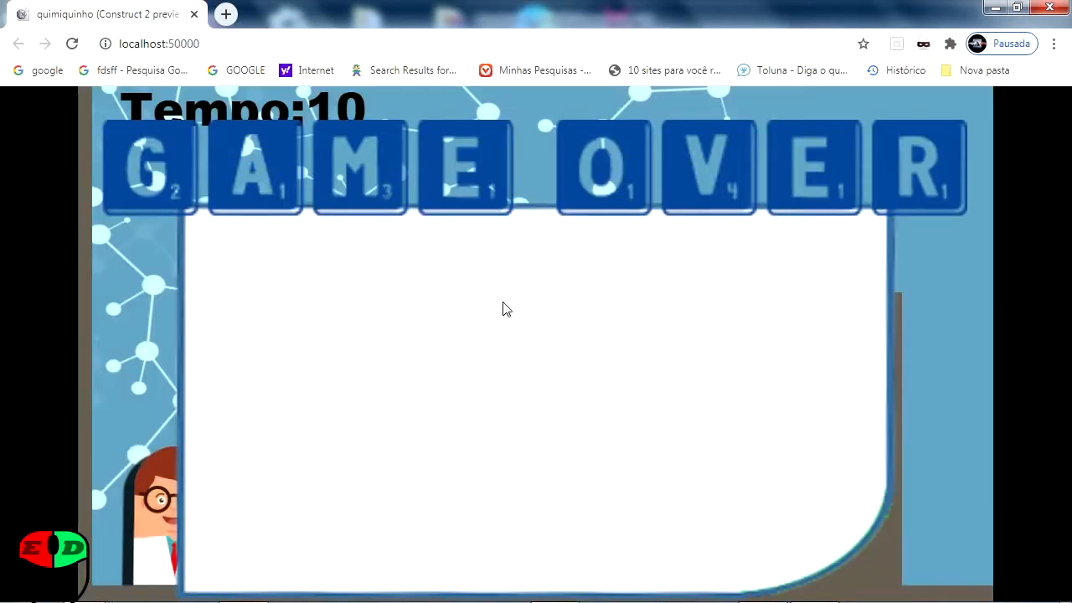
left_click(1048, 7)
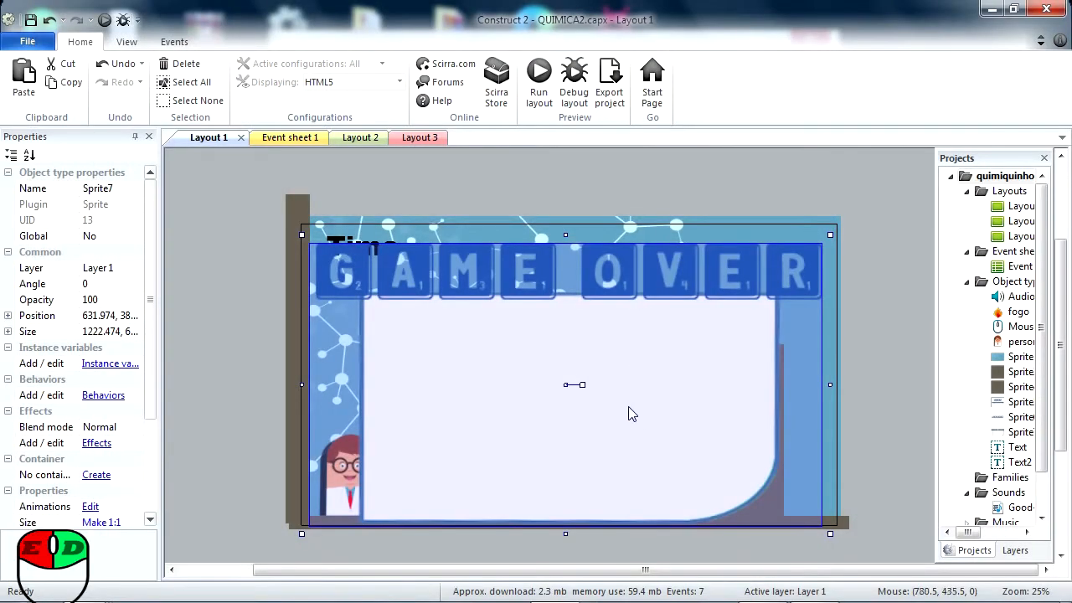
left_click_drag(673, 418, 679, 410)
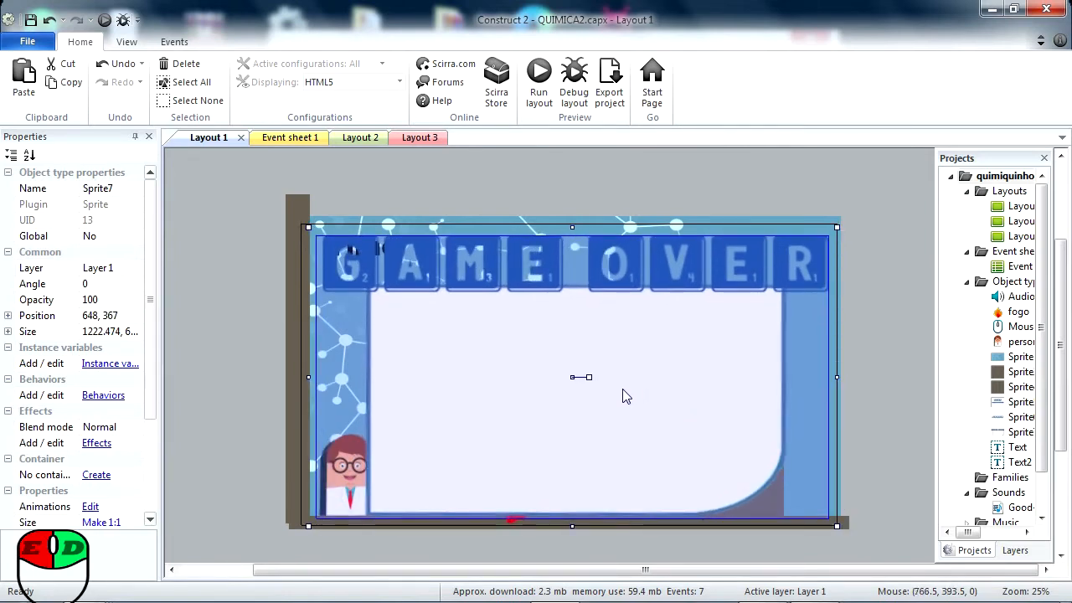
left_click(525, 193)
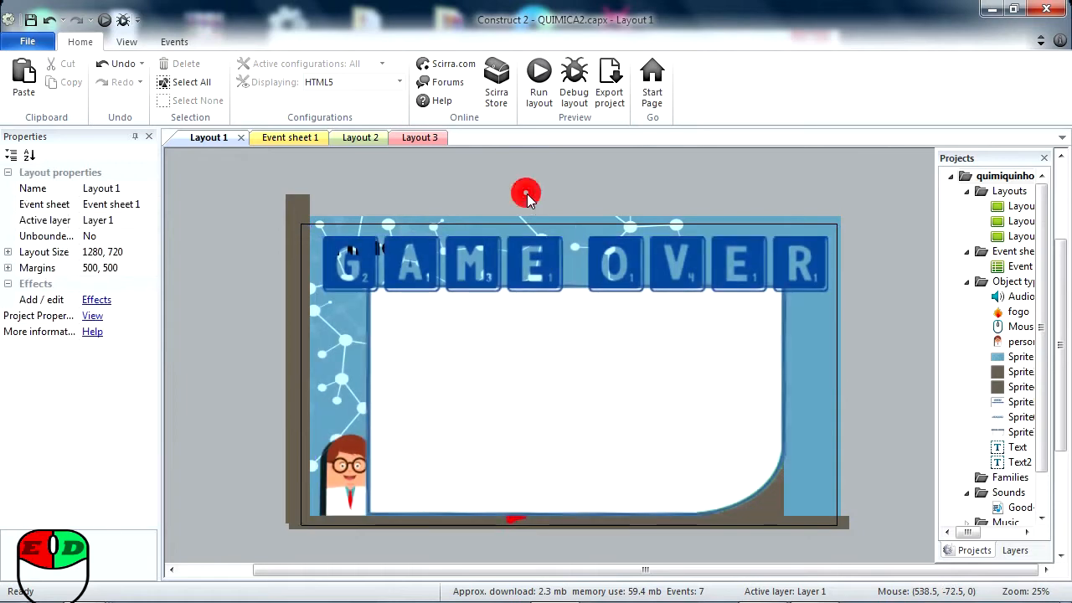
left_click_drag(548, 430, 606, 423)
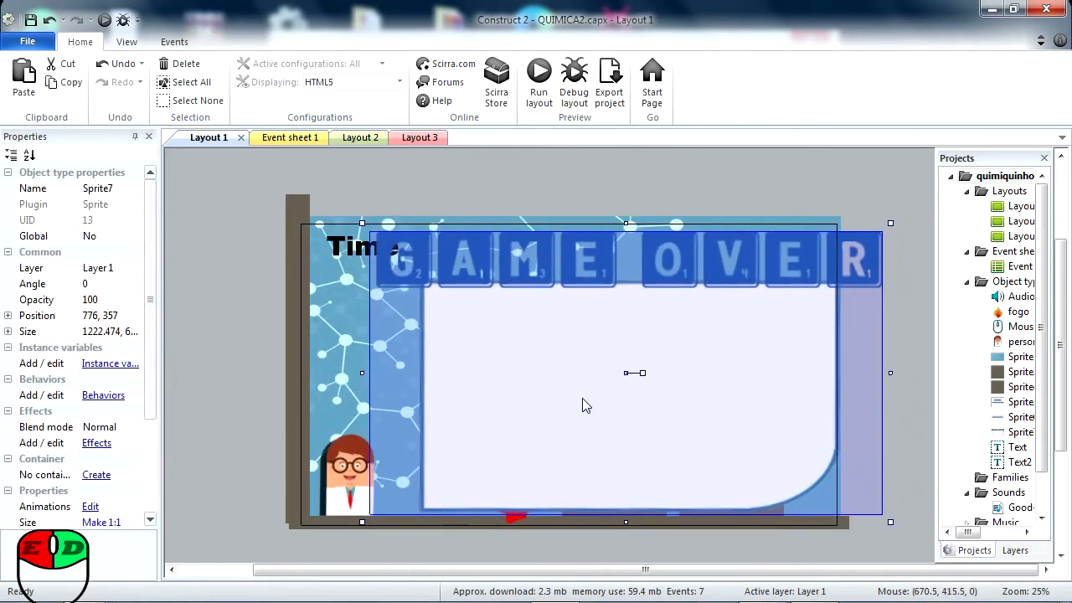
Open the Game Over sprite for image editing and rename its Default animation to "tela de game over".
double_click(582, 398)
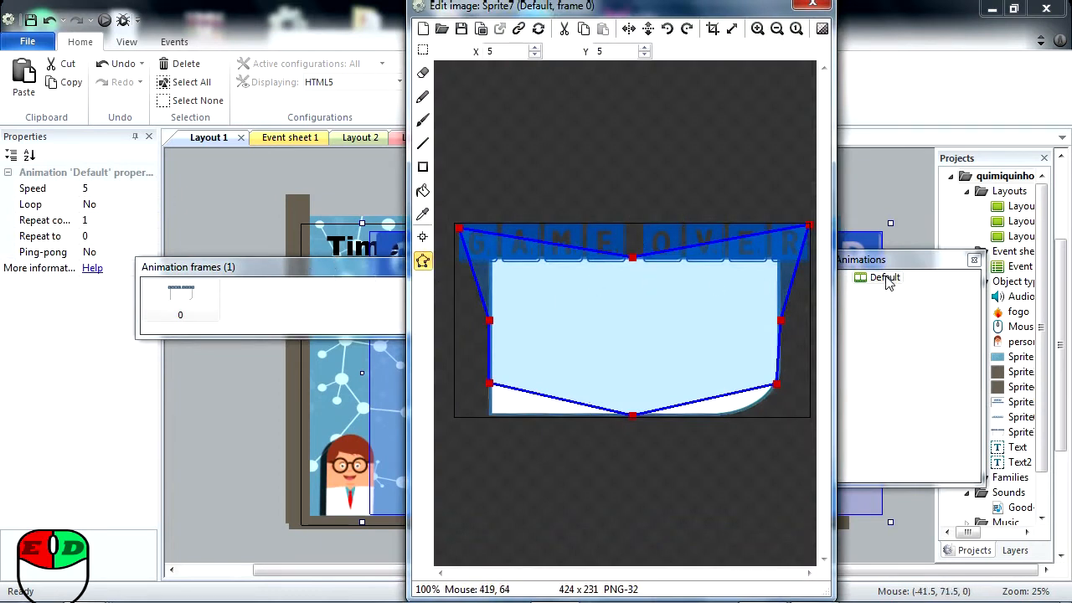
left_click_drag(891, 255, 919, 251)
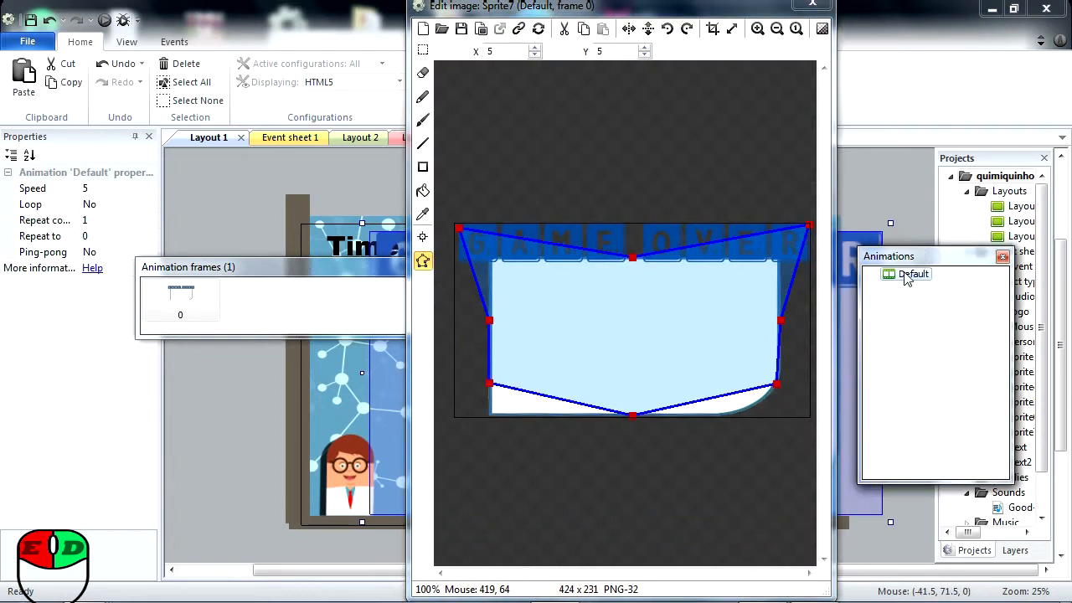
left_click(914, 275)
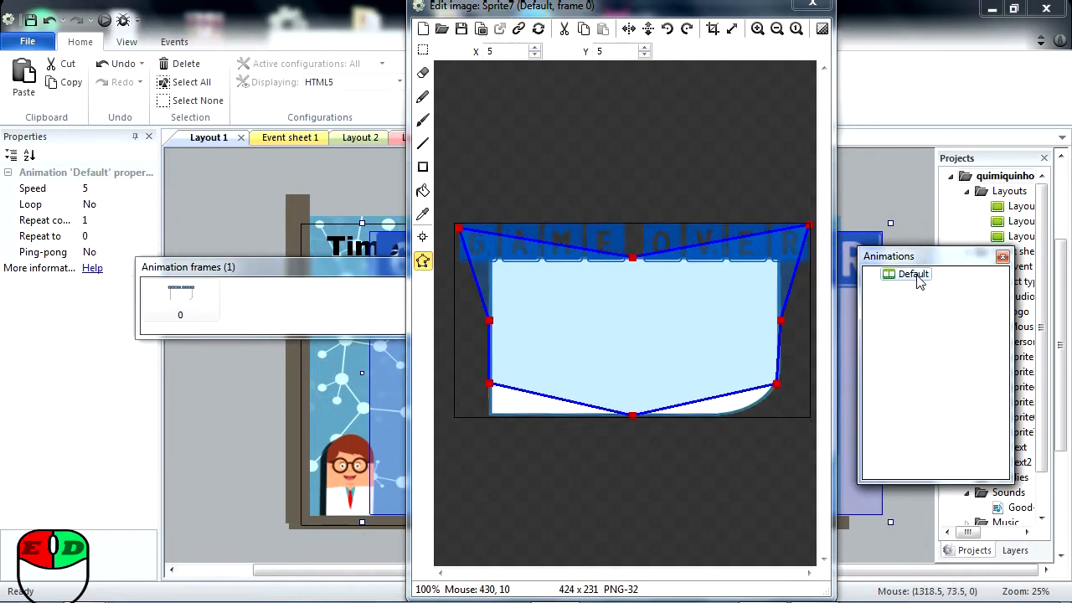
right_click(918, 282)
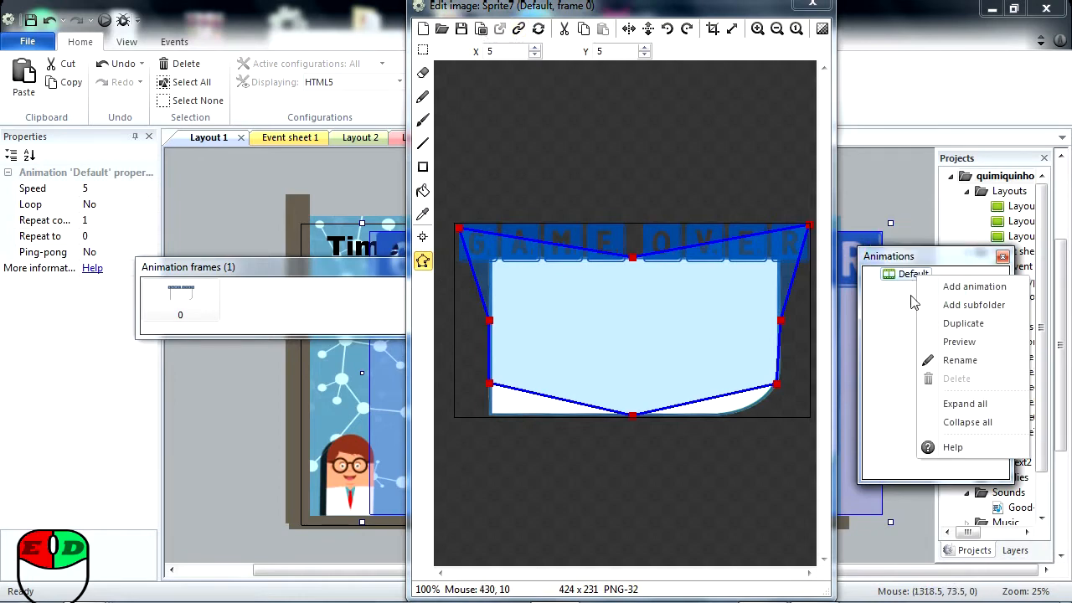
left_click(959, 360)
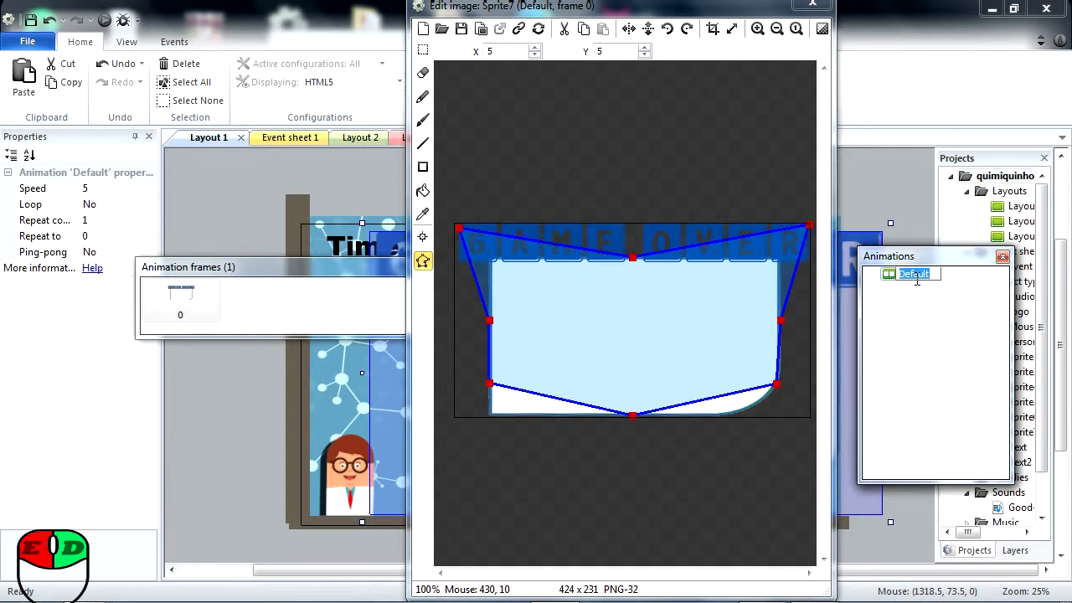
type("f")
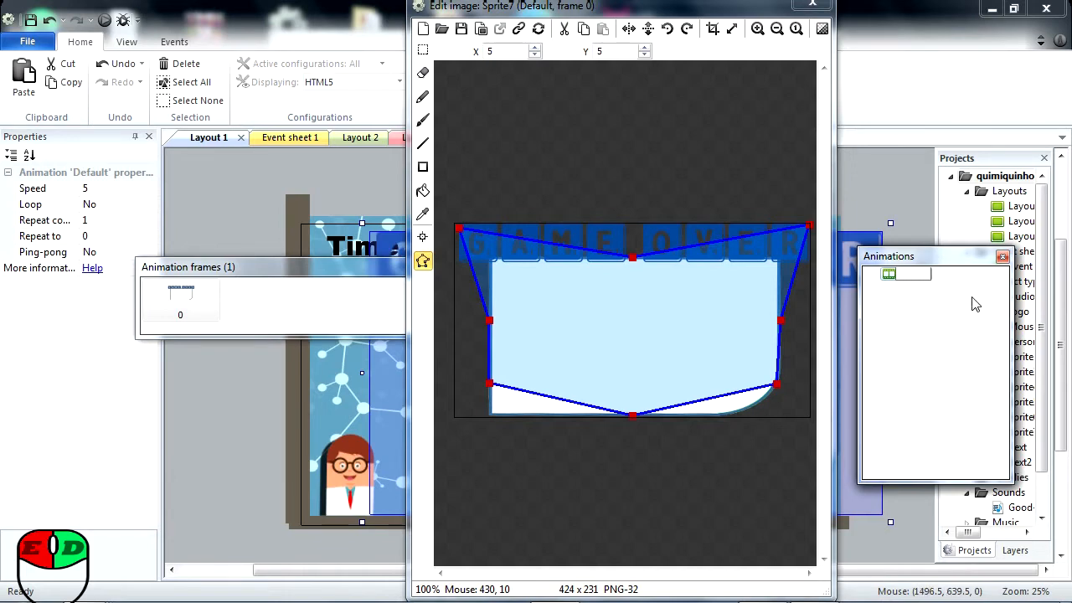
type("de game over")
key("Return")
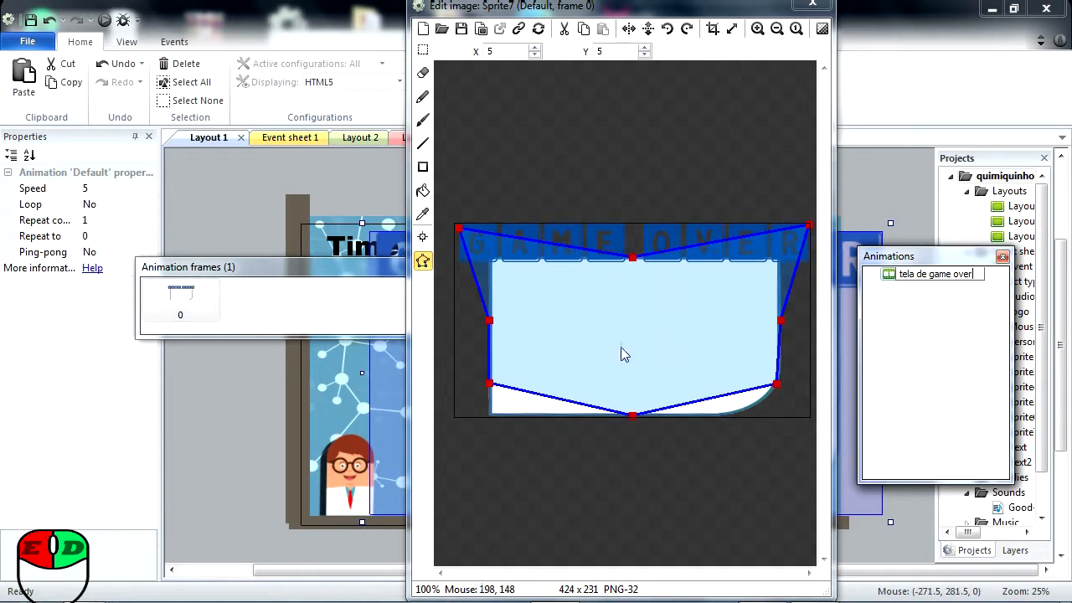
Add an empty second frame to the telaDeGameOver animation and close the image editor without loading a picture.
left_click(355, 297)
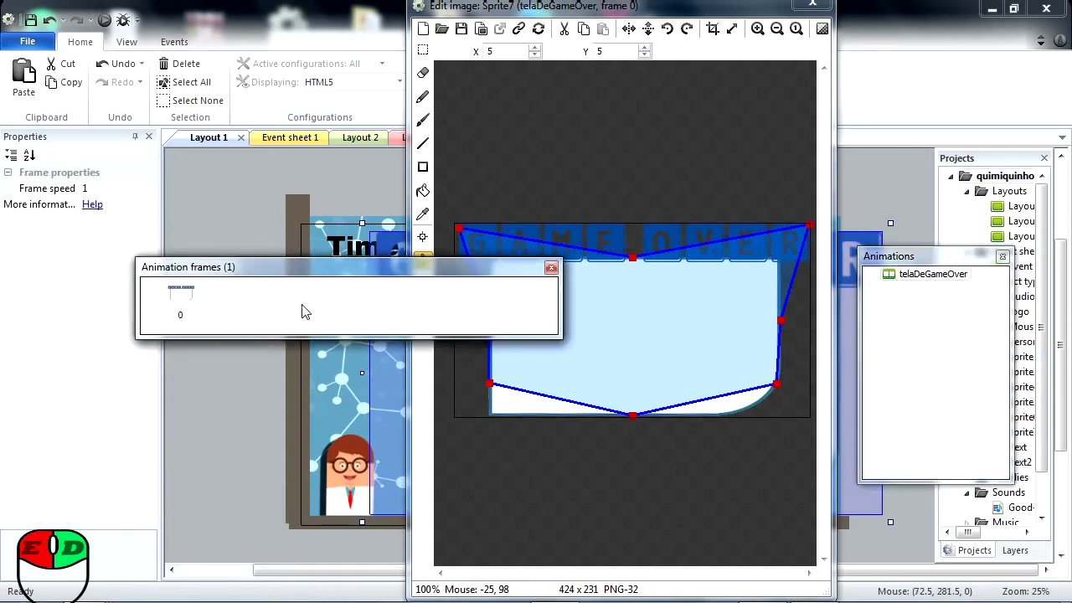
right_click(258, 310)
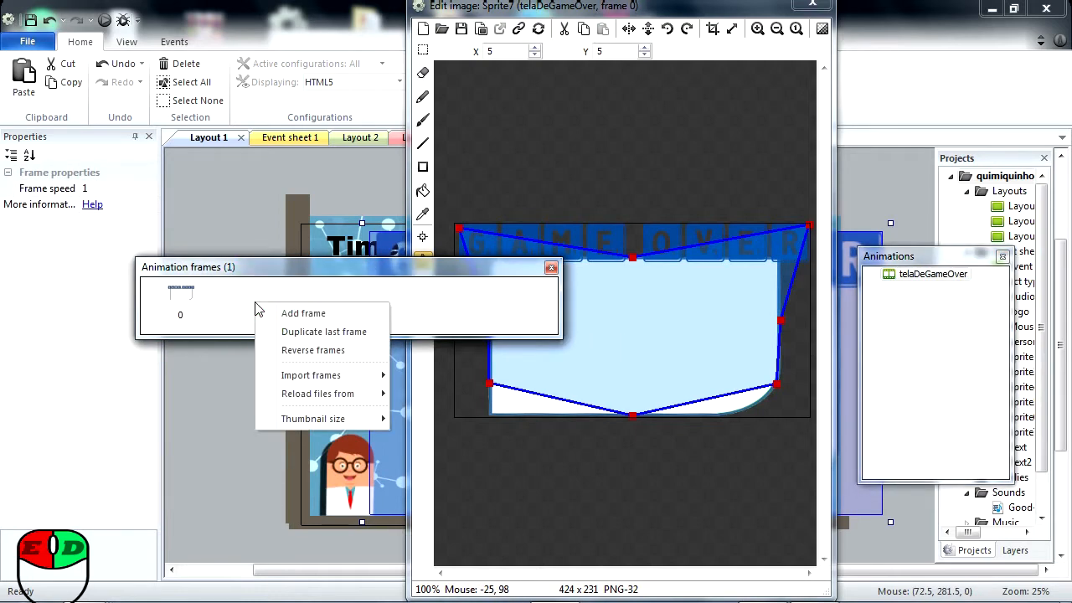
left_click(316, 318)
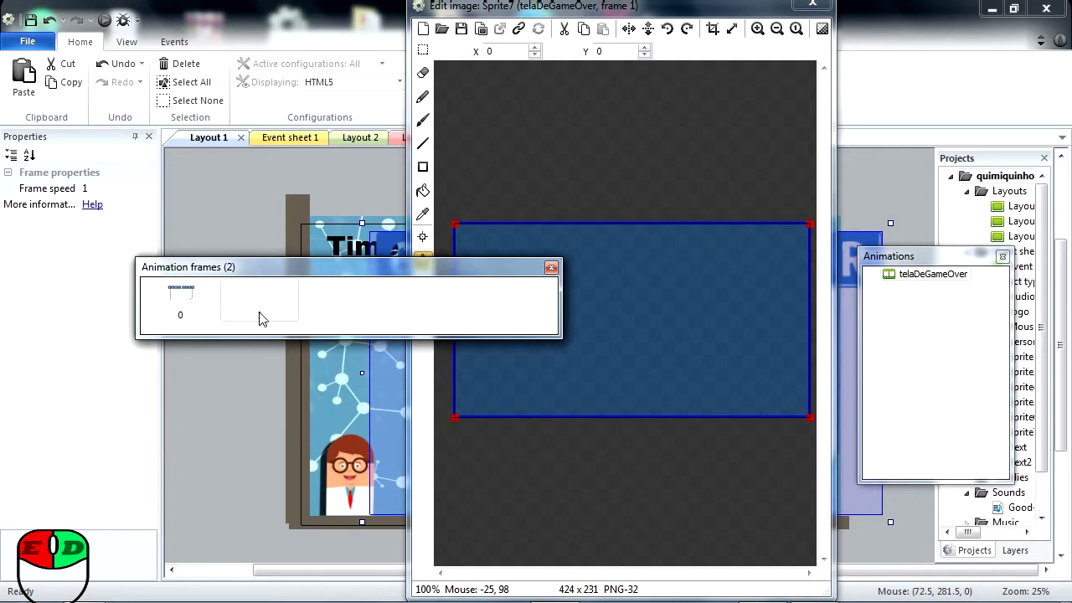
left_click(275, 303)
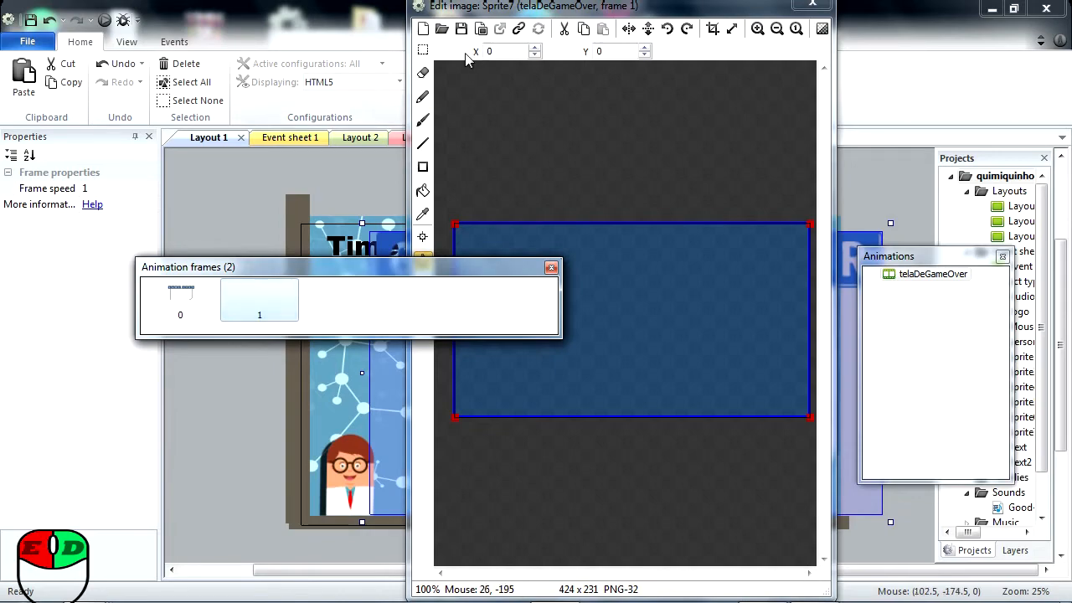
left_click(442, 30)
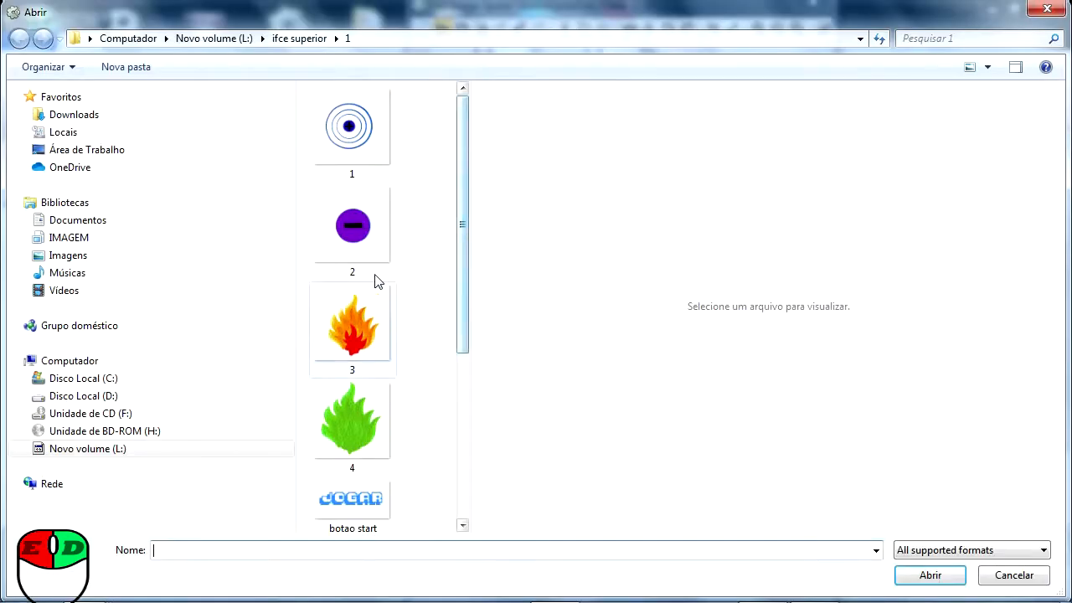
left_click(1047, 8)
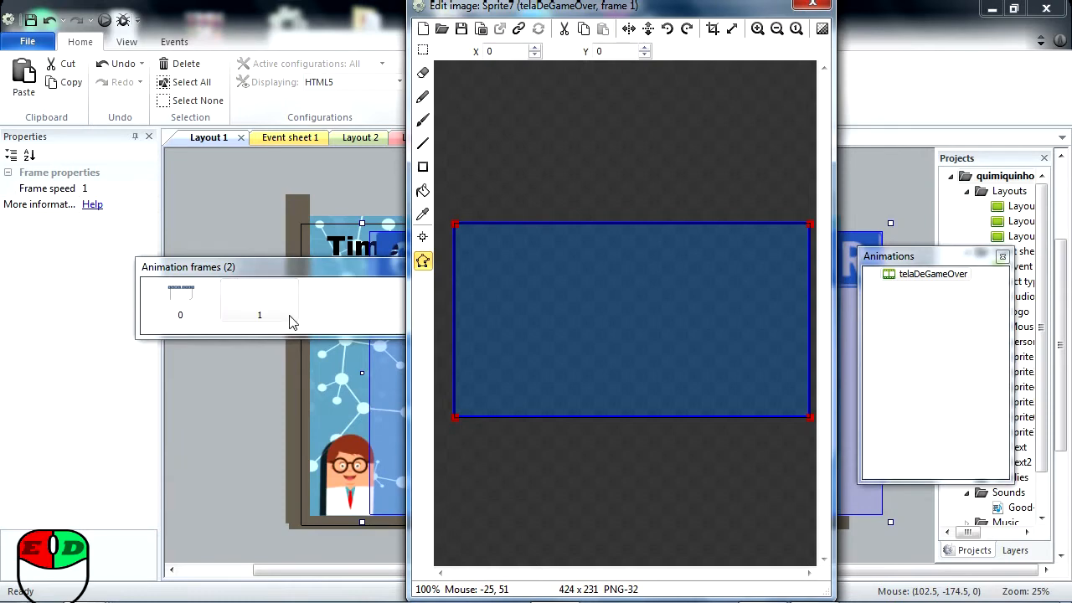
left_click(814, 5)
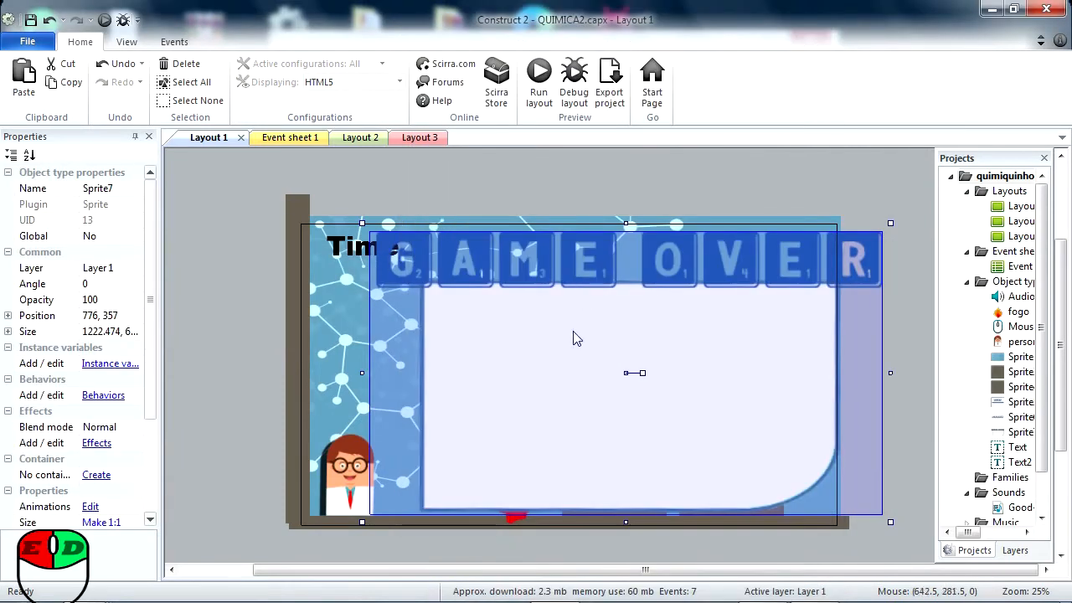
Move the Game Over sprite left to about 704, 357 in Layout 1.
left_click(559, 417)
left_click_drag(556, 413, 534, 412)
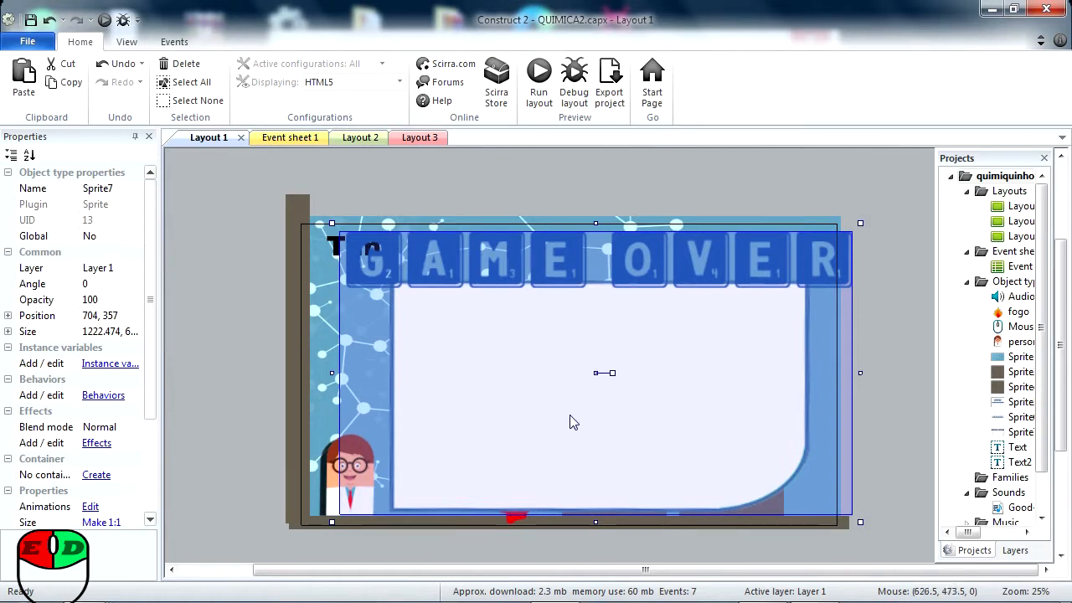
left_click(542, 359)
left_click(553, 371)
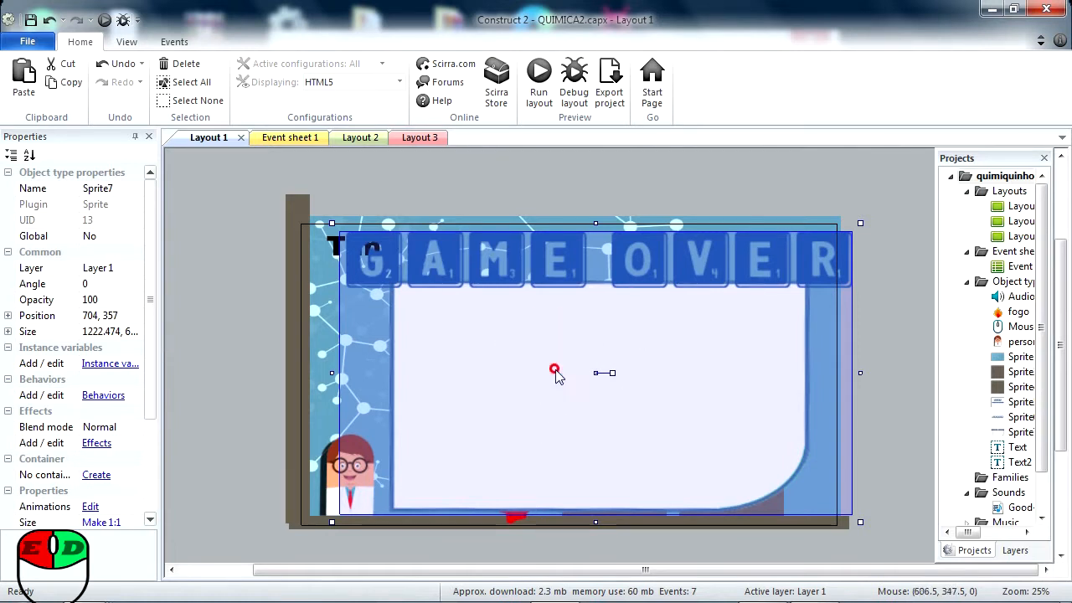
Reorder the telaDeGameOver animation frames so the empty frame is 0 and the Game Over image is 1, closing the image editor.
double_click(575, 441)
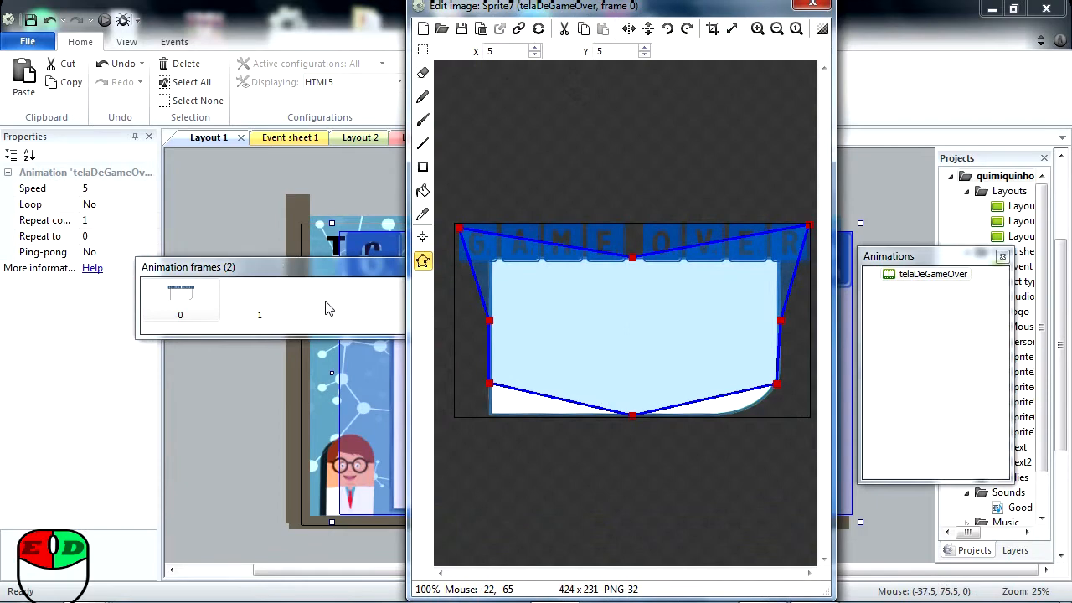
left_click(261, 294)
left_click_drag(270, 307, 159, 310)
left_click(419, 318)
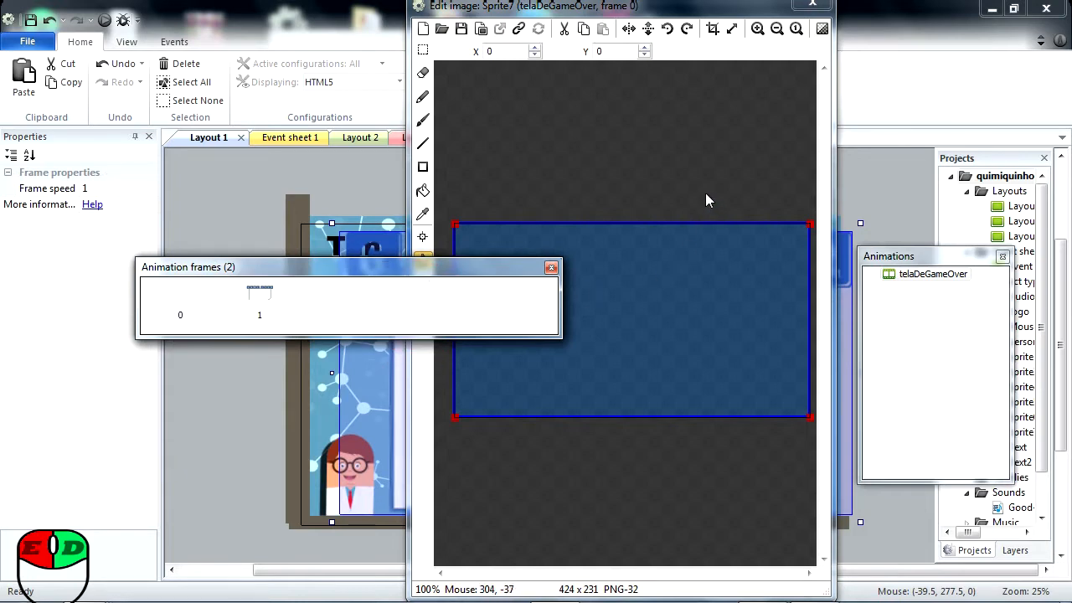
left_click(824, 5)
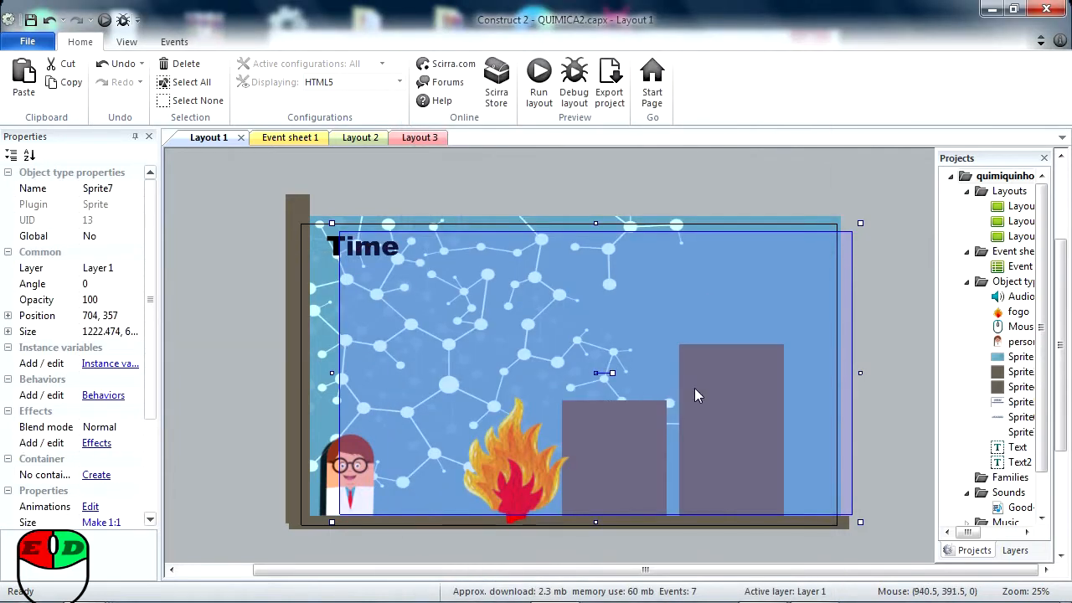
Move the Game Over sprite to about 646, 361 in Layout 1, preview the layout and close the preview.
left_click_drag(687, 381, 662, 384)
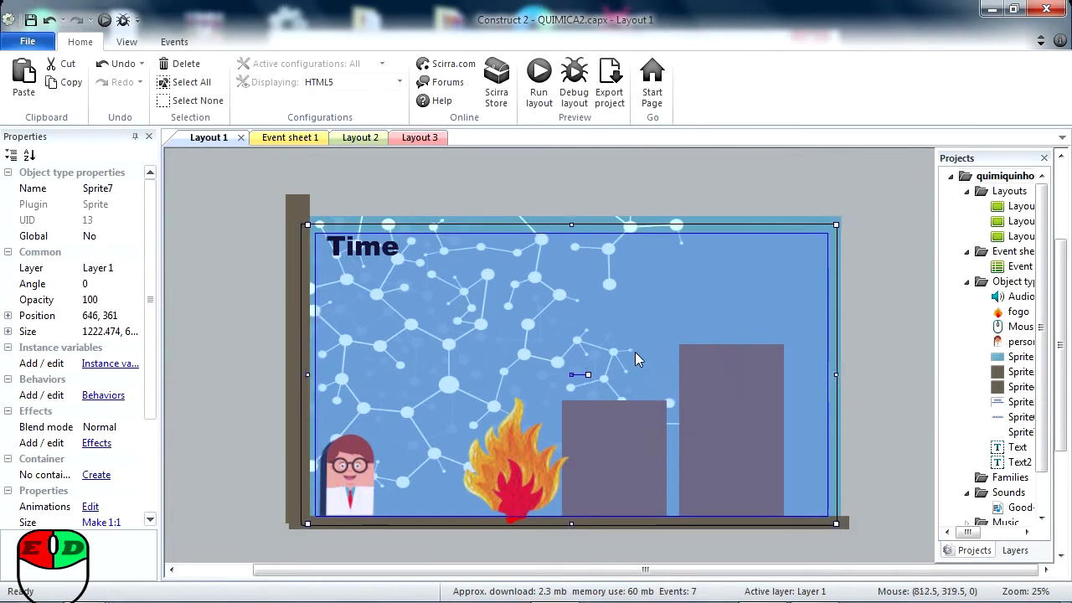
key("F5")
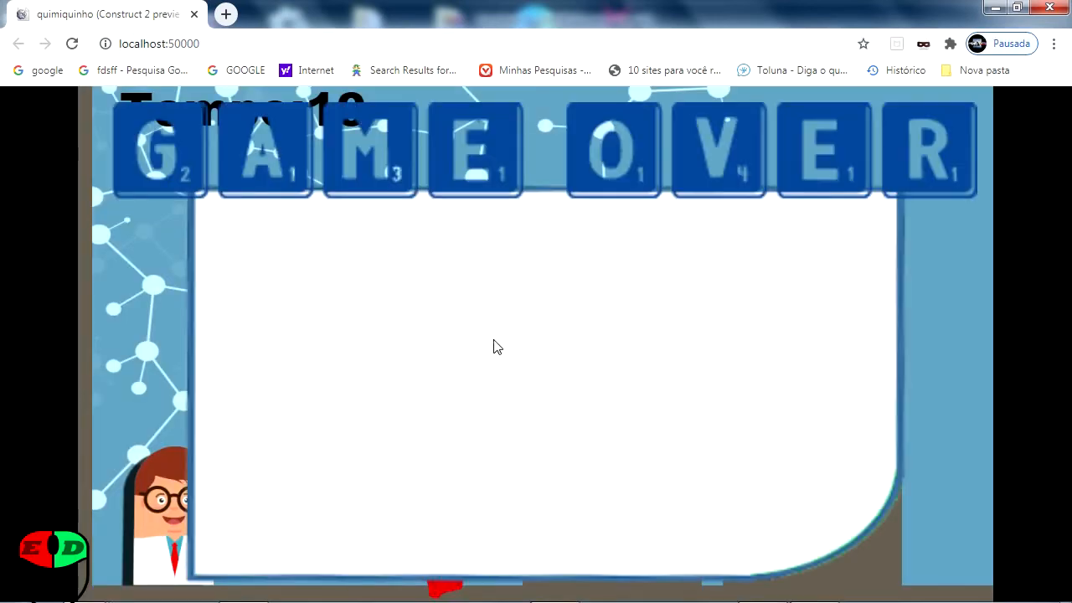
left_click(1049, 7)
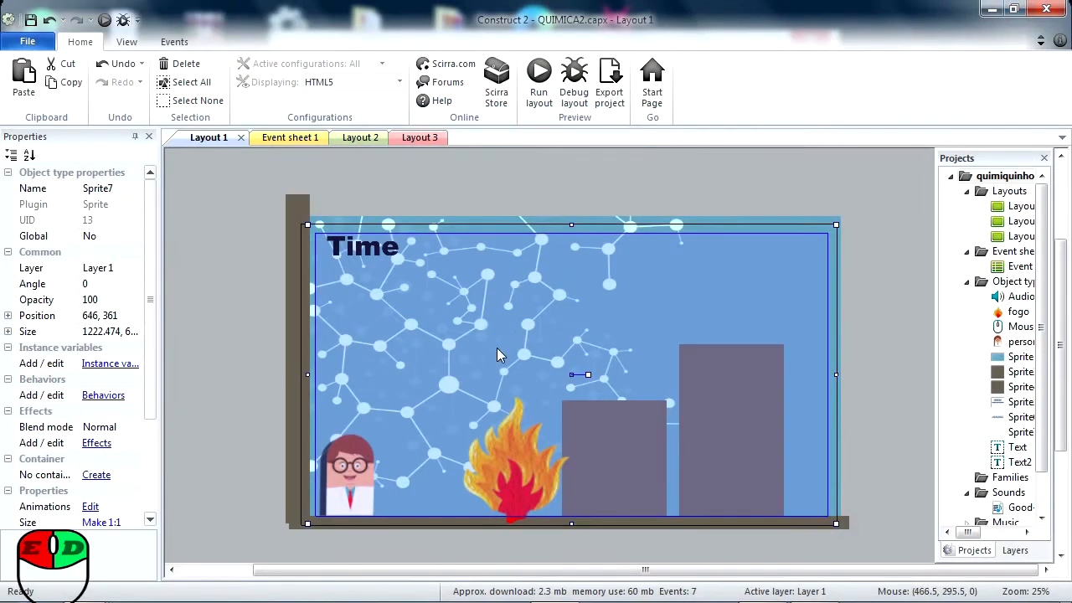
Examine the Game Over sprite's animation speed and its frames 0 and 1 in the image editor.
double_click(496, 347)
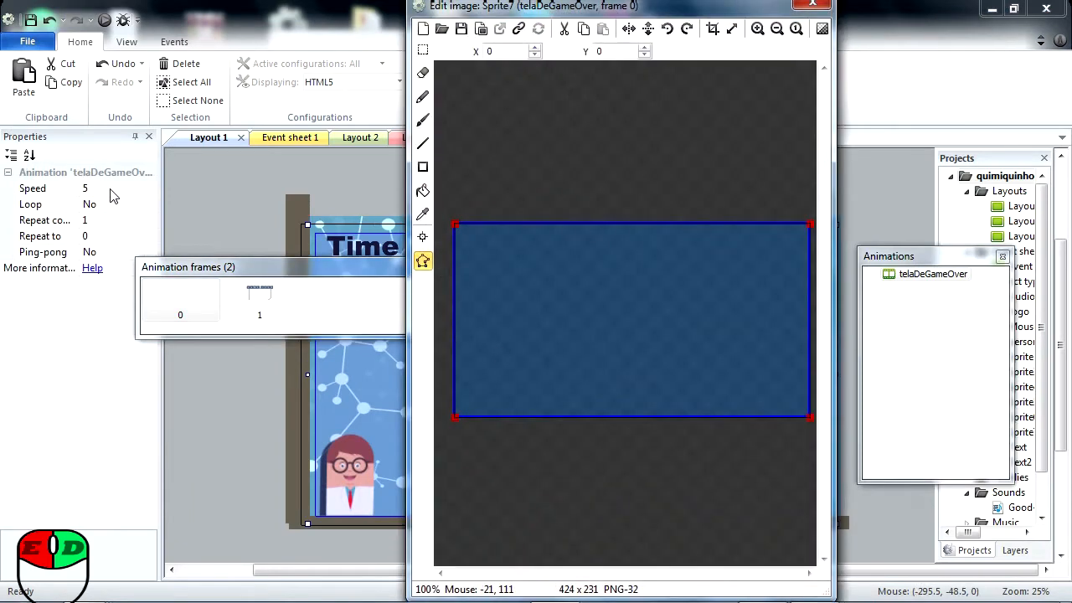
left_click(111, 189)
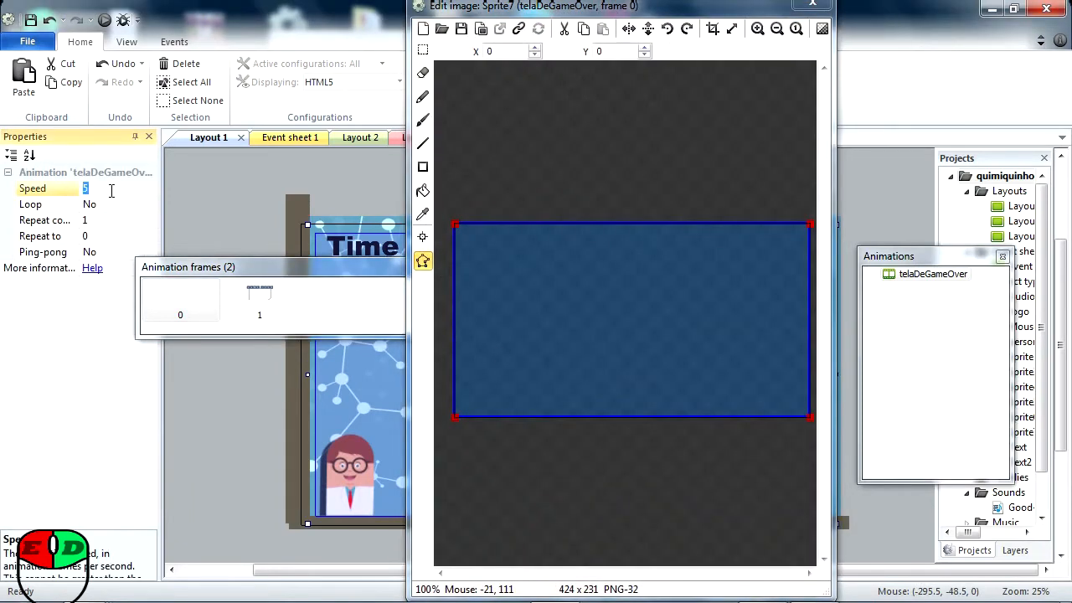
left_click(180, 314)
left_click(253, 299)
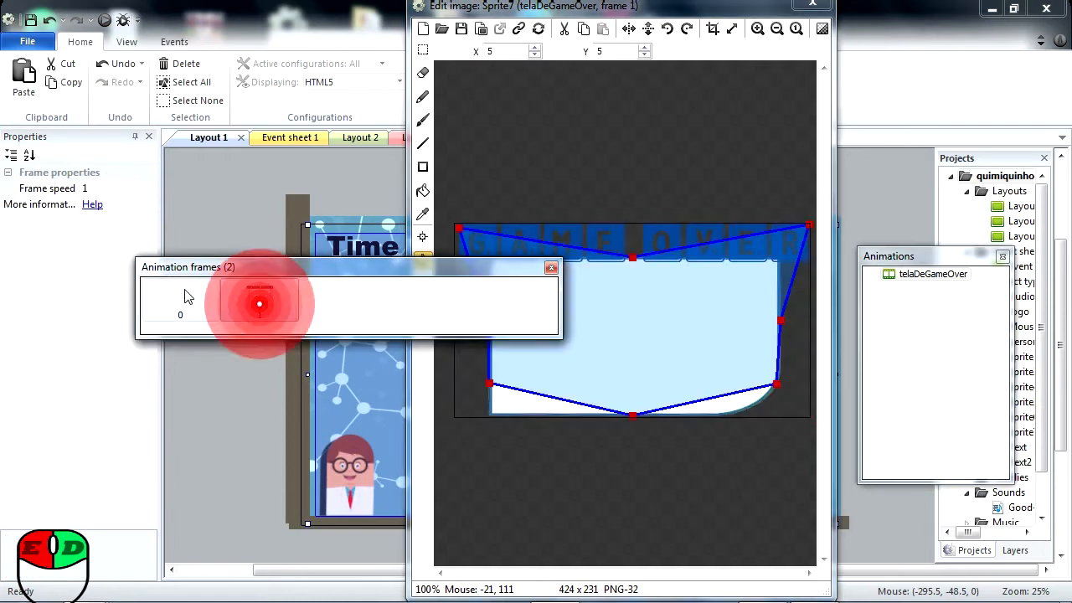
left_click(184, 303)
left_click(258, 299)
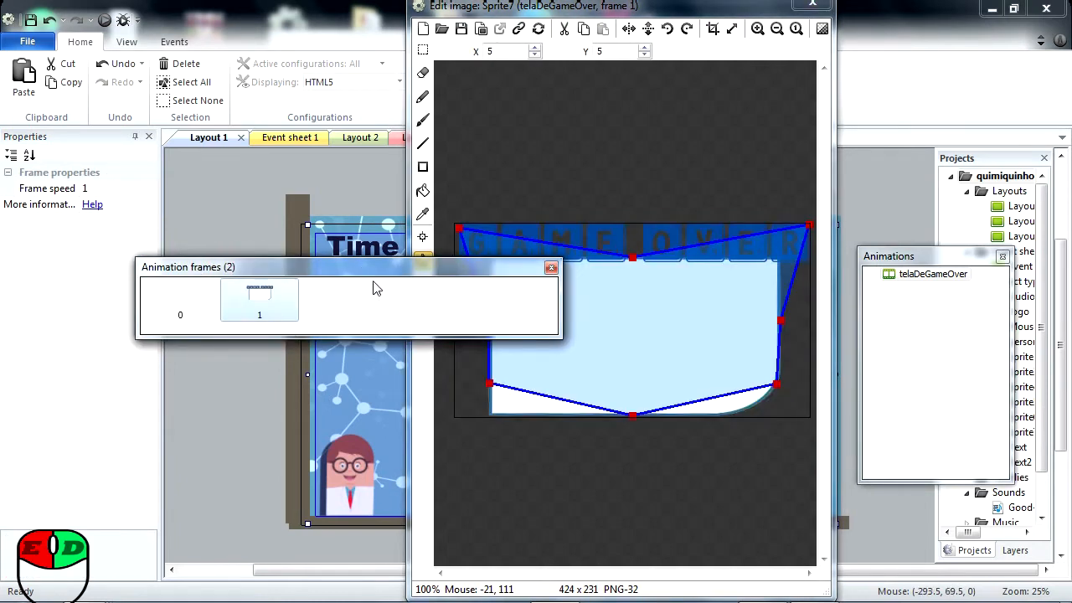
left_click(545, 176)
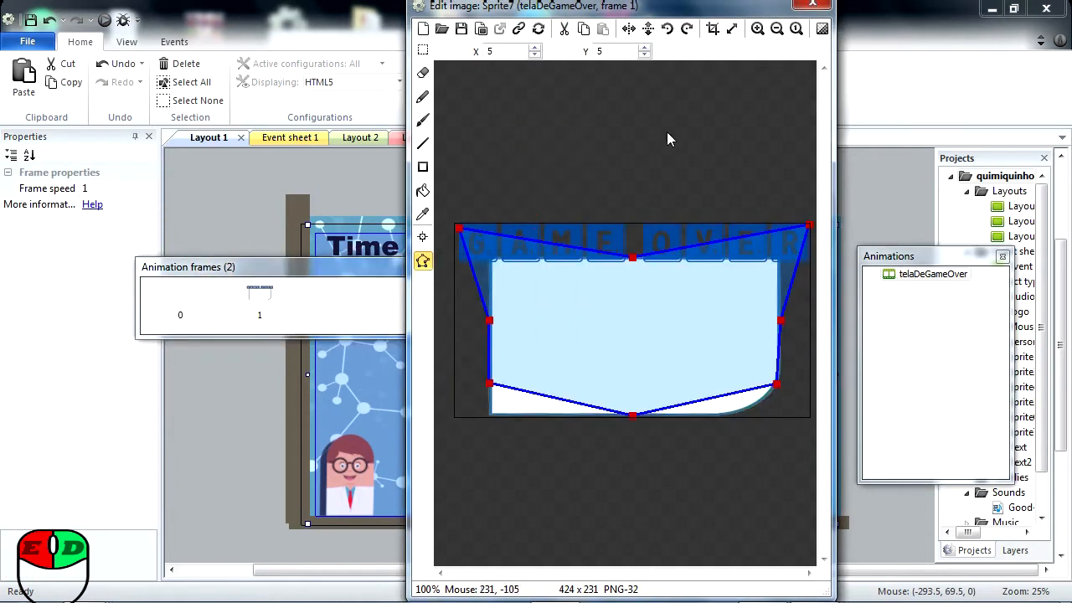
left_click(813, 5)
Set the telaDeGameOver animation speed to 0, preview Layout 1 and close the preview.
double_click(516, 368)
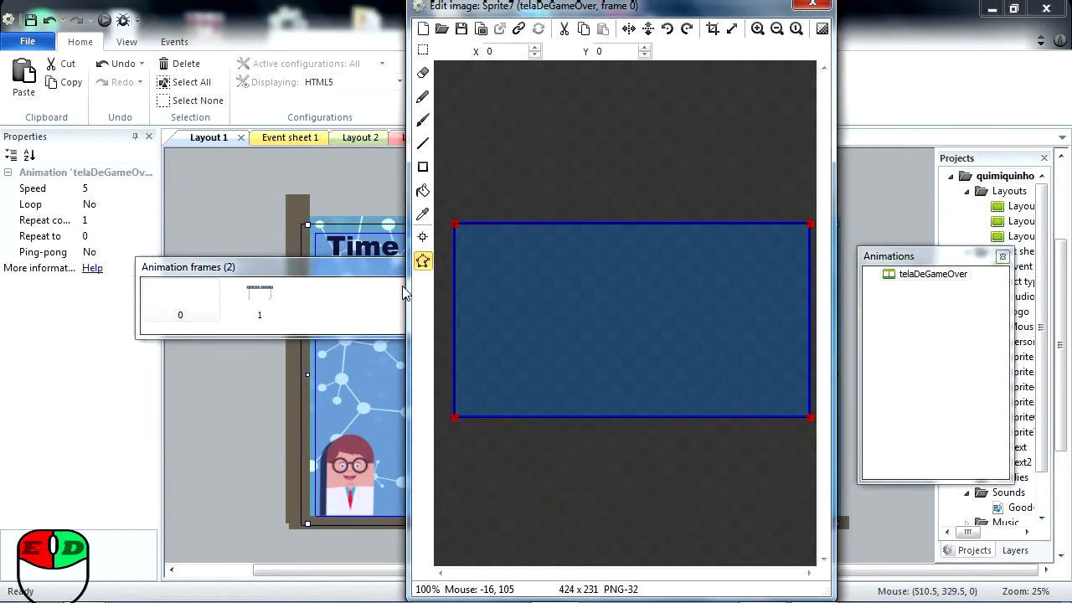
left_click(115, 190)
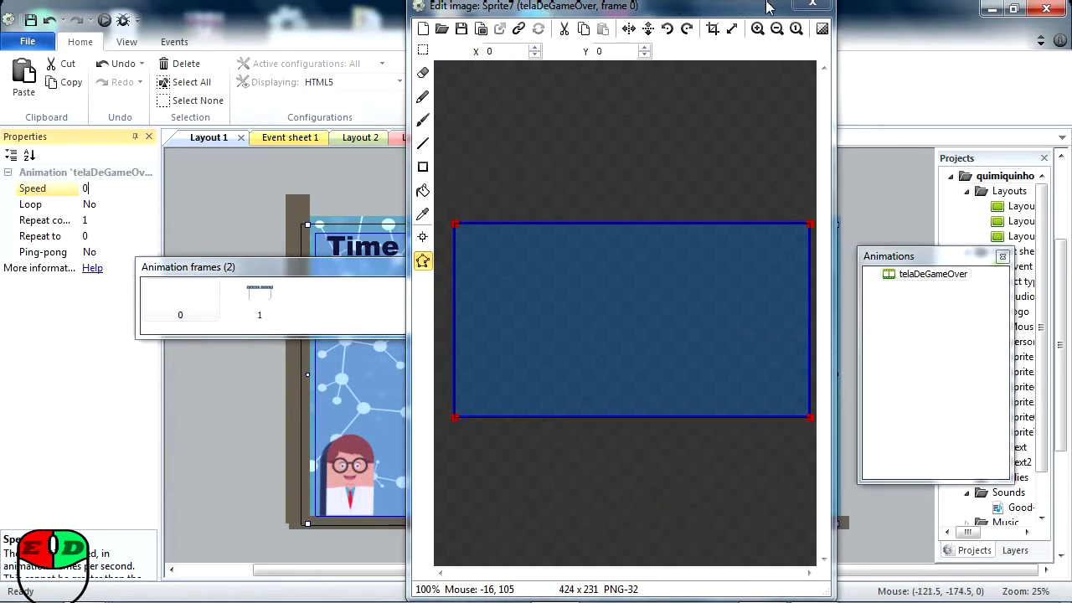
left_click(810, 3)
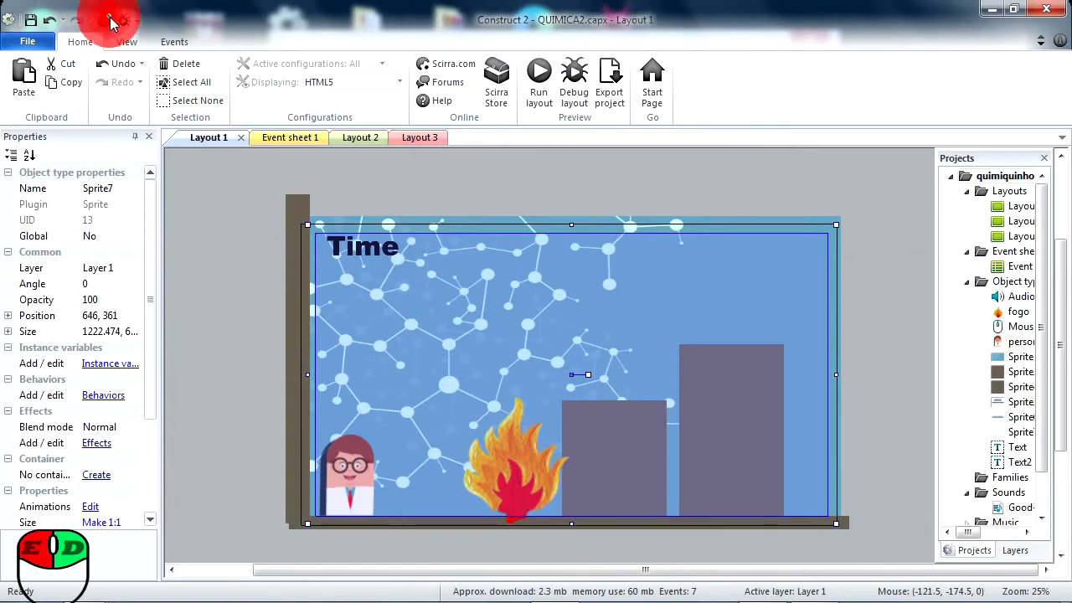
left_click(112, 19)
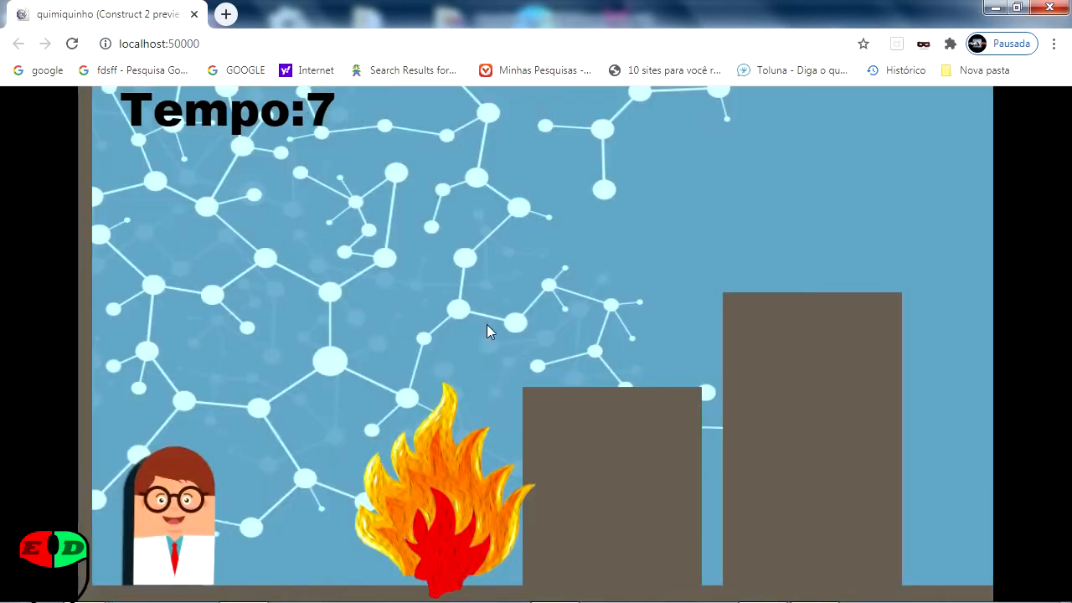
left_click(1049, 7)
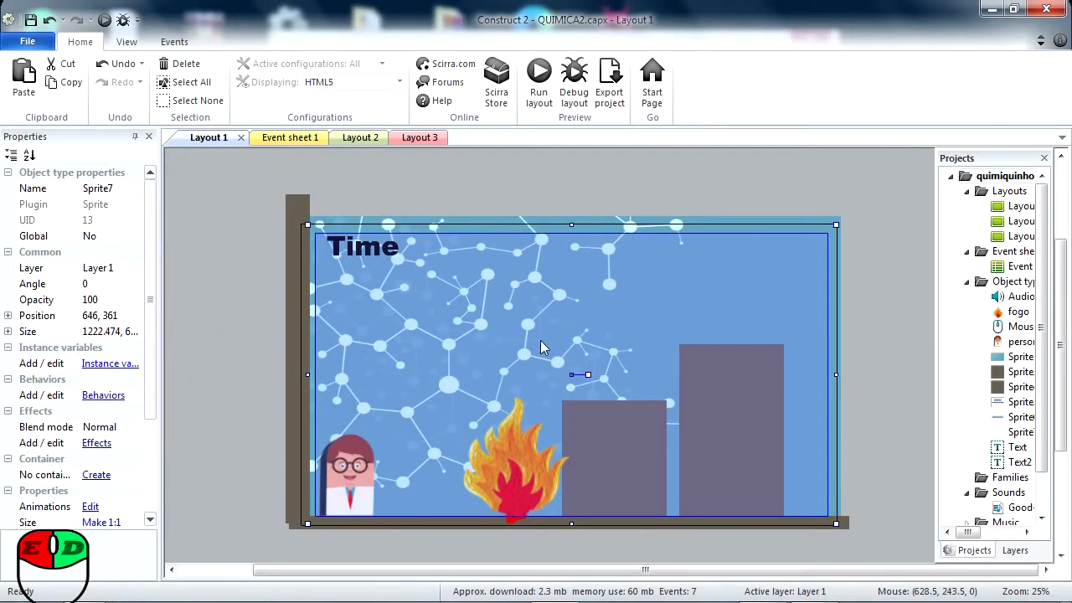
Rename the Game Over sprite object as telaGameOver and check its name by reselecting it in Layout 1.
left_click(108, 191)
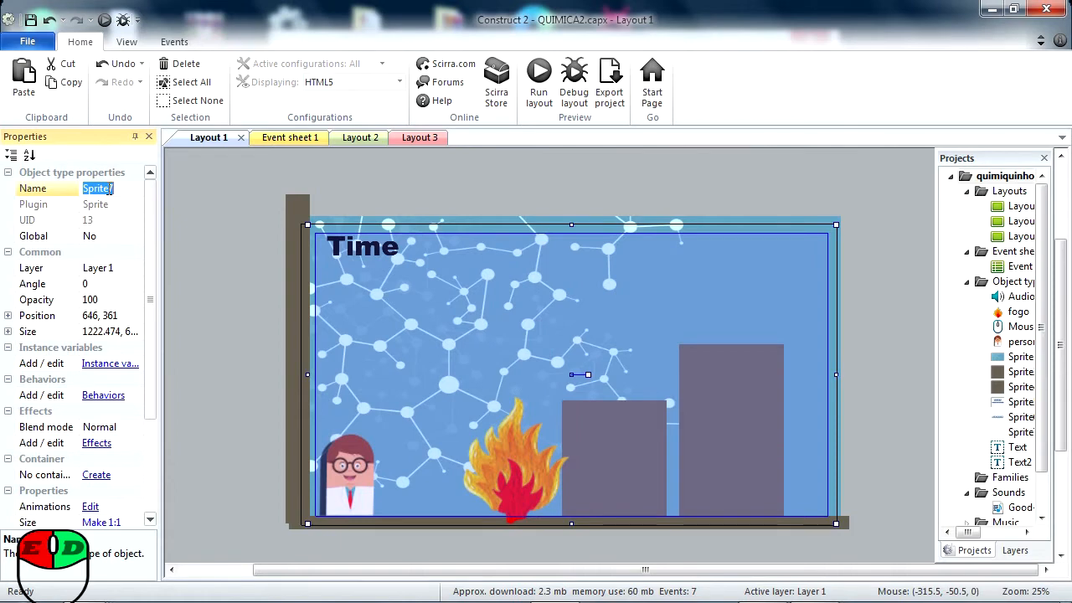
type("tela game over")
left_click(227, 294)
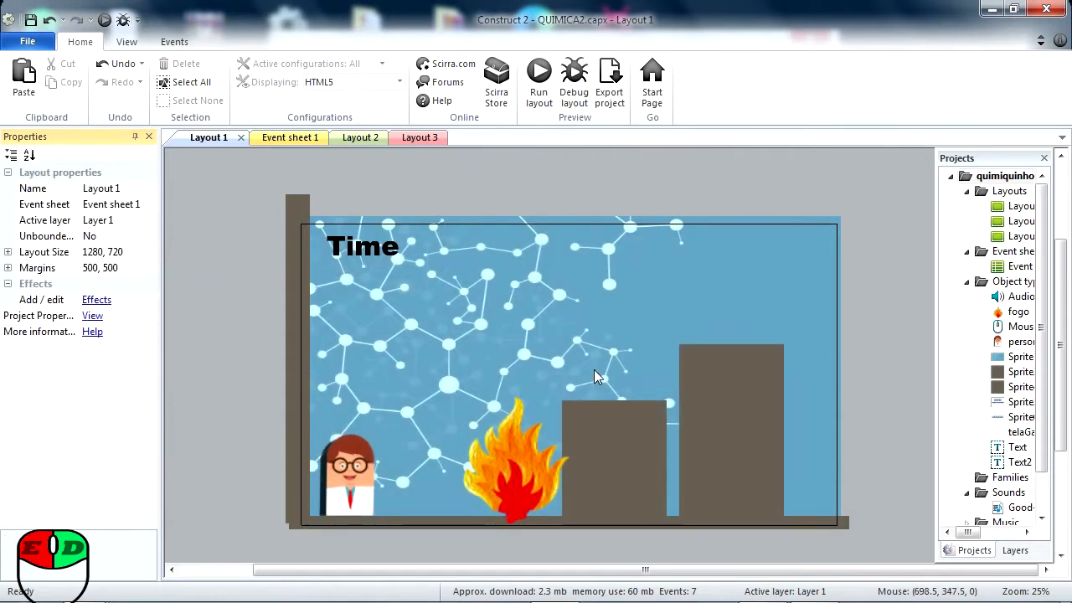
left_click(593, 369)
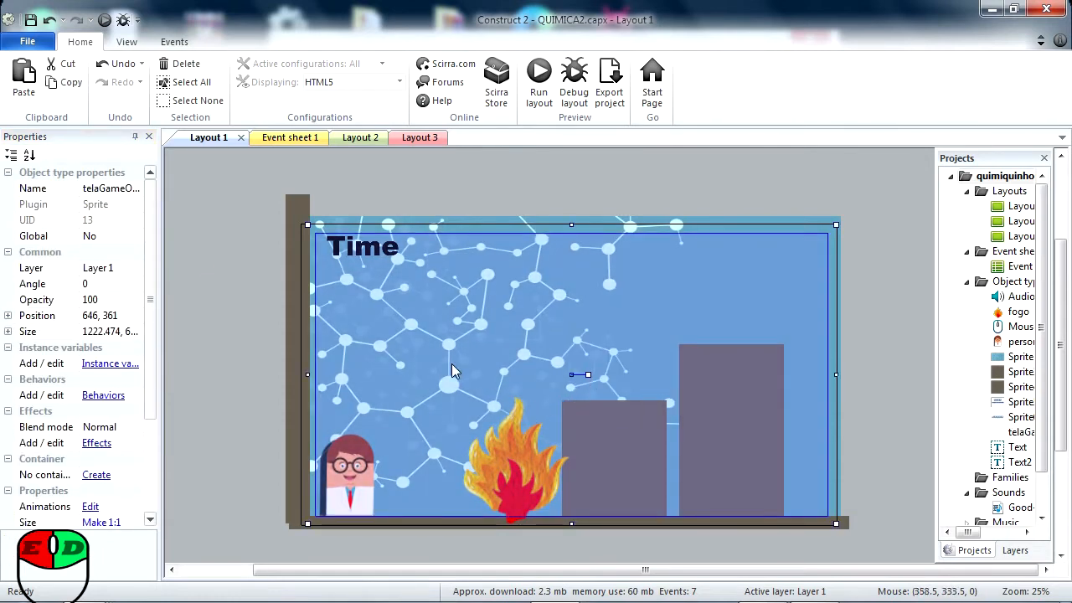
left_click(126, 188)
left_click(609, 385)
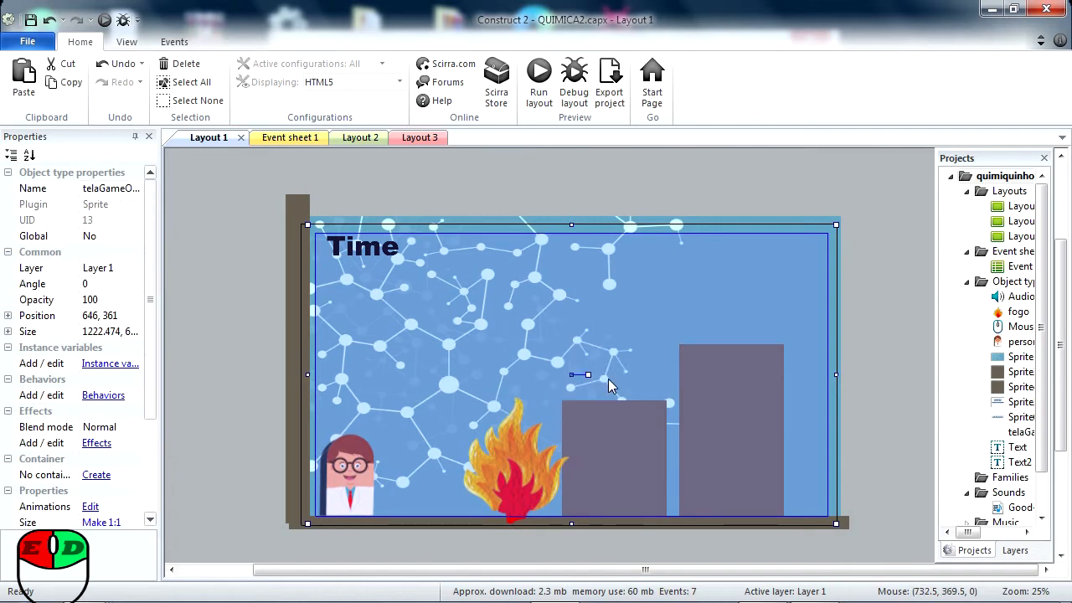
Look at frames 0 and 1 of the telaGameOver sprite in the image editor and close it.
double_click(535, 317)
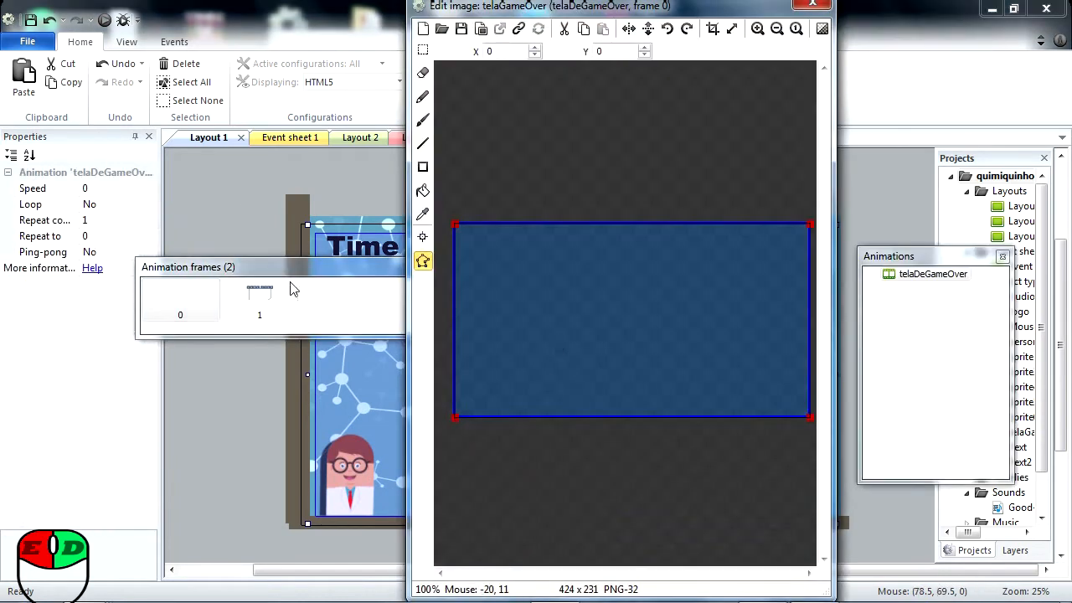
left_click(189, 300)
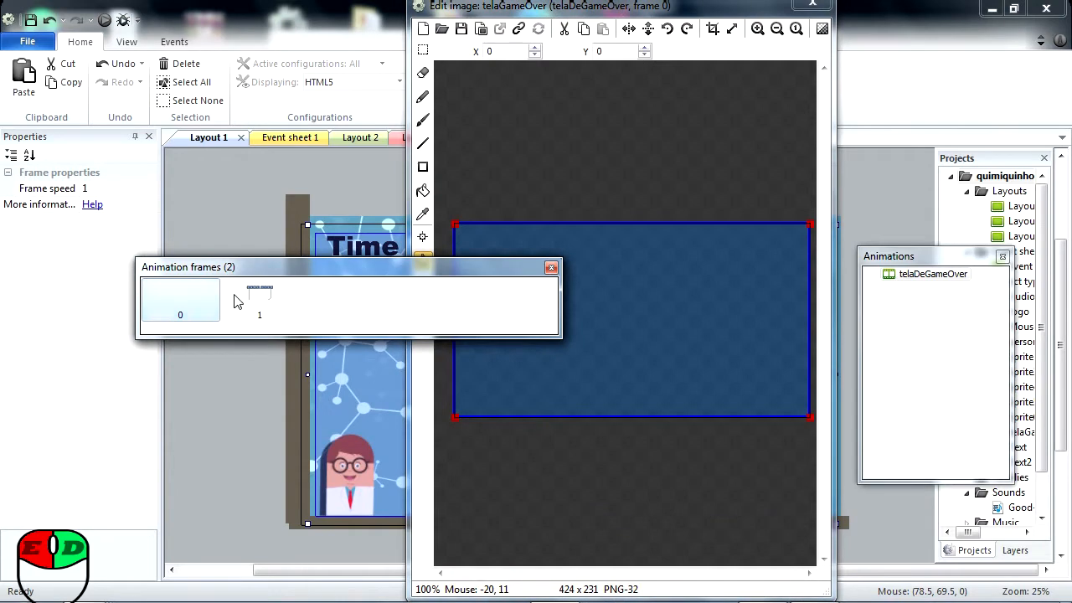
left_click(259, 298)
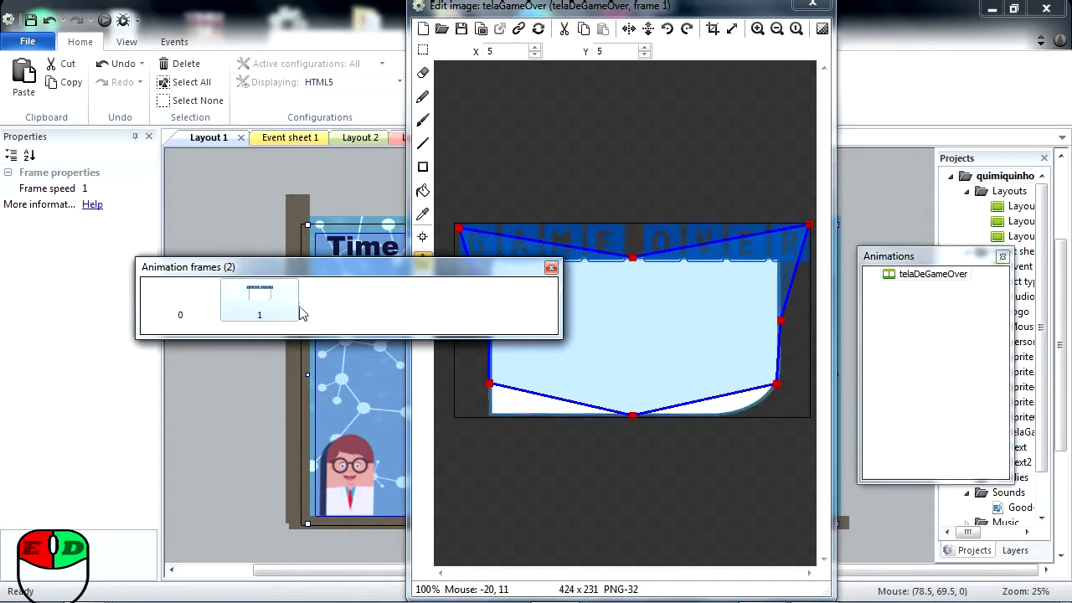
left_click(812, 6)
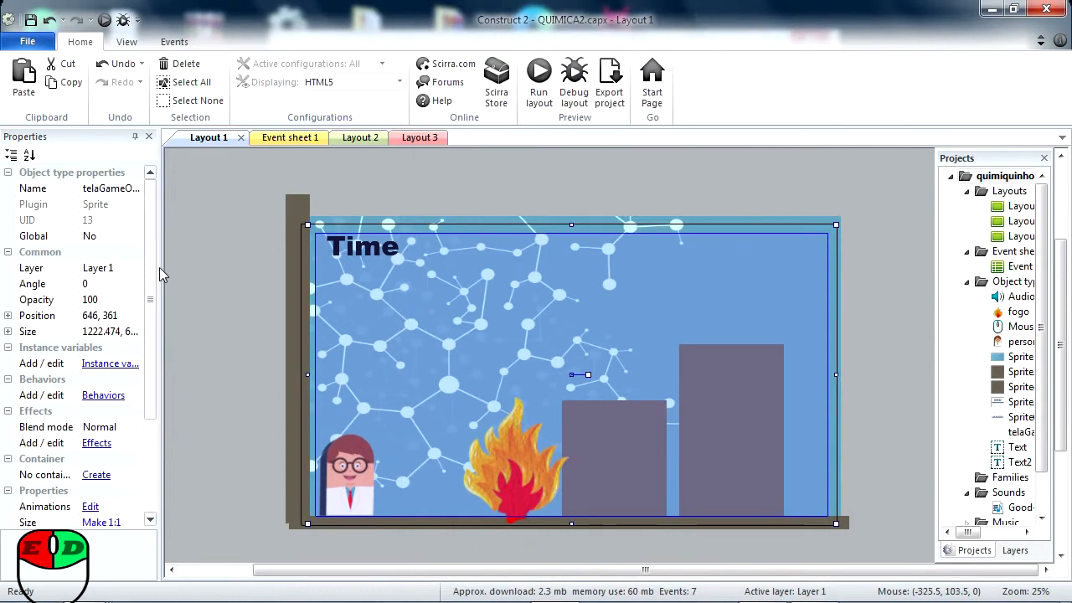
Set the telaGameOver sprite's initial frame to 1 and check its frames in the image editor.
left_click_drag(153, 268, 107, 448)
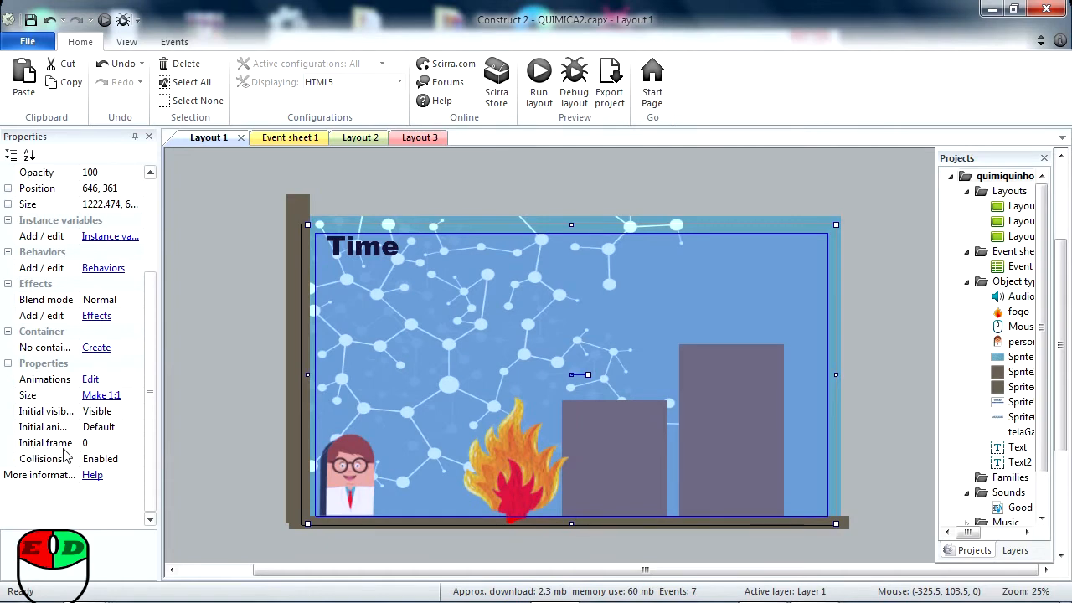
left_click(114, 444)
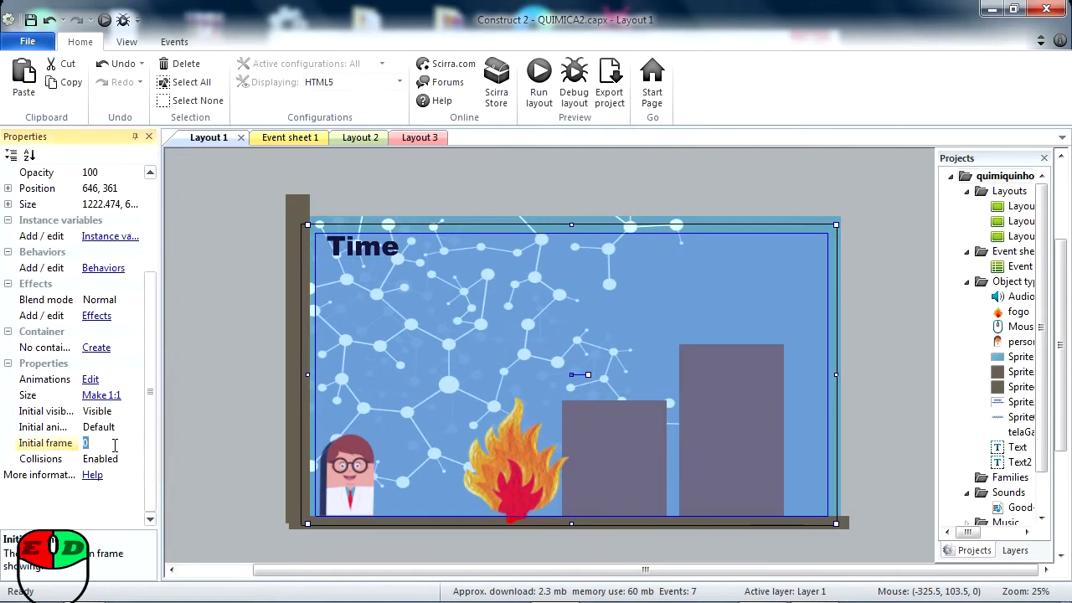
type("1")
left_click(237, 422)
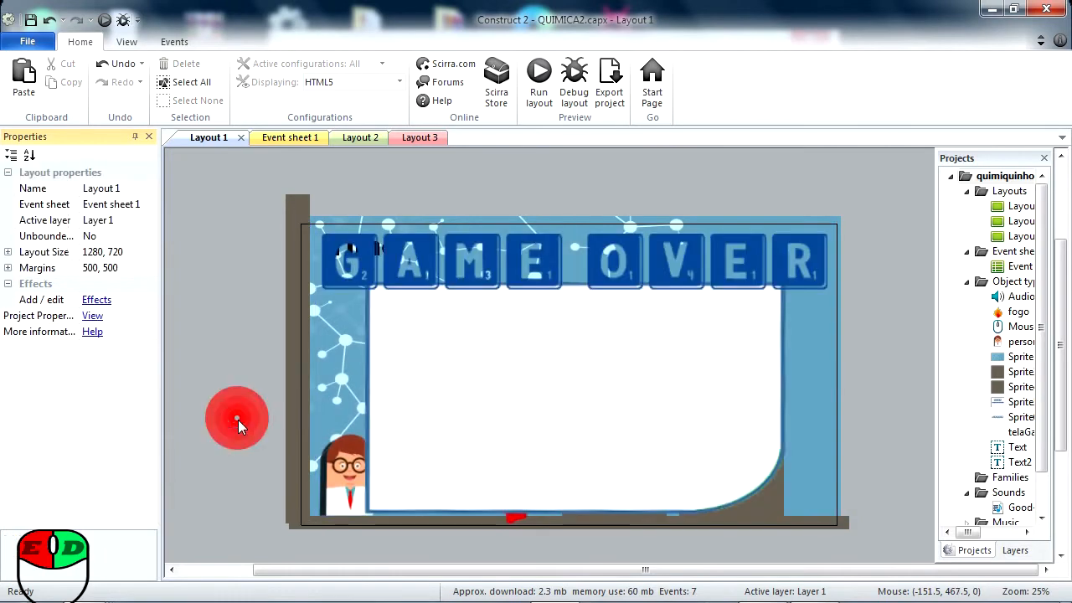
double_click(495, 364)
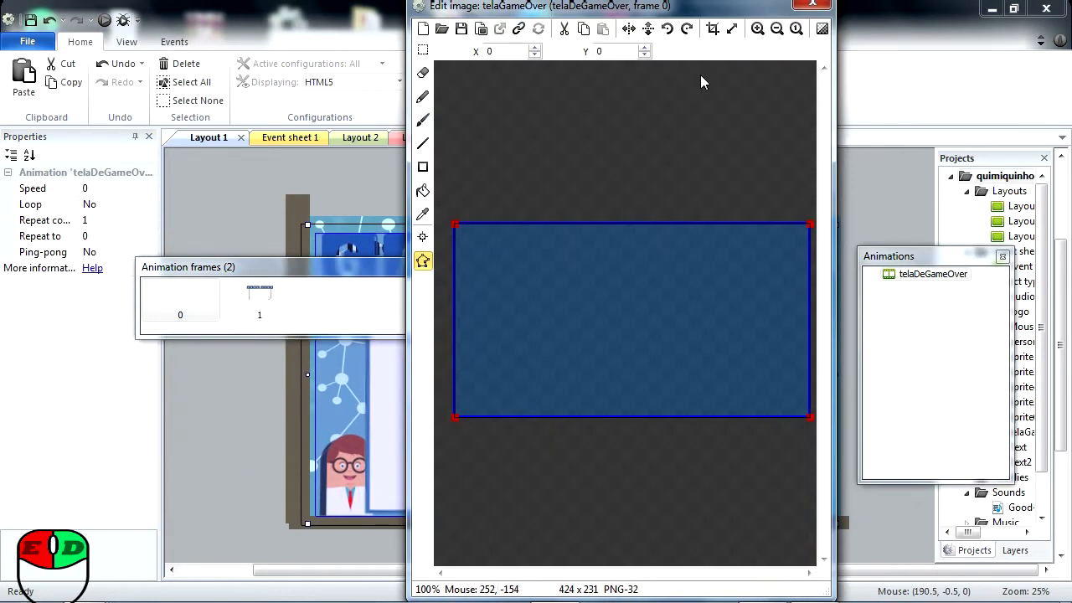
left_click(812, 5)
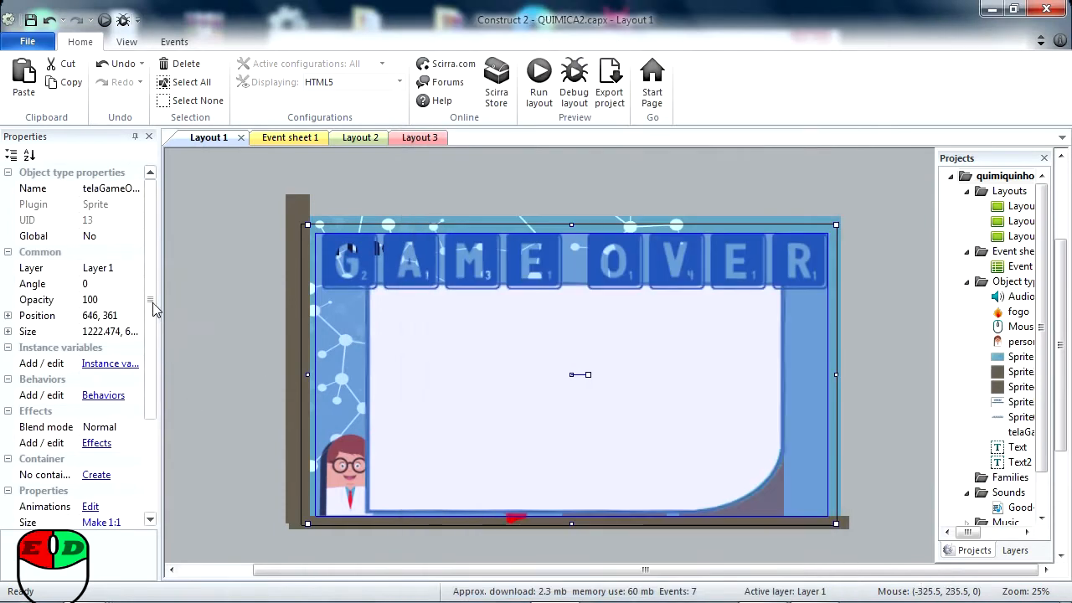
Set the telaGameOver sprite's initial frame to 0 and deselect the sprite.
left_click_drag(148, 292, 148, 389)
left_click(90, 443)
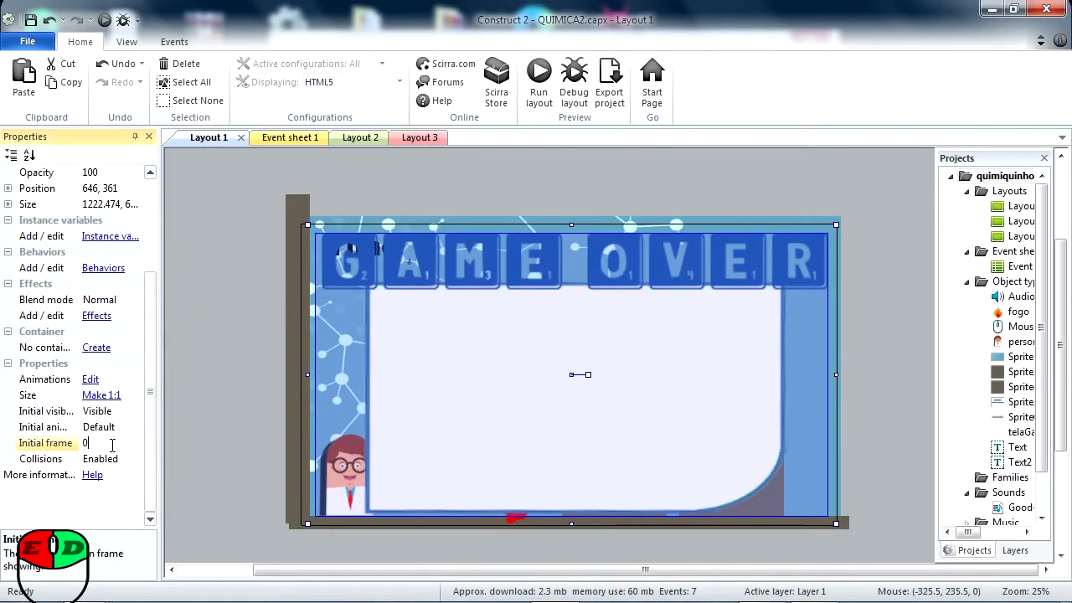
left_click(270, 416)
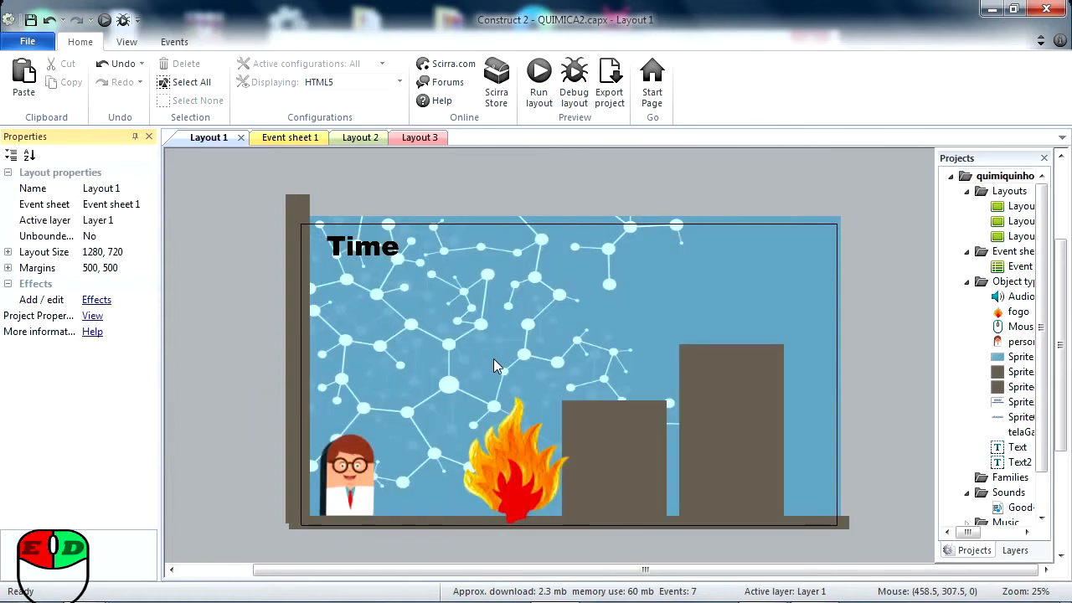
Check the telaGameOver animation frames in the image editor once more, close it and open Event sheet 1.
left_click(527, 352)
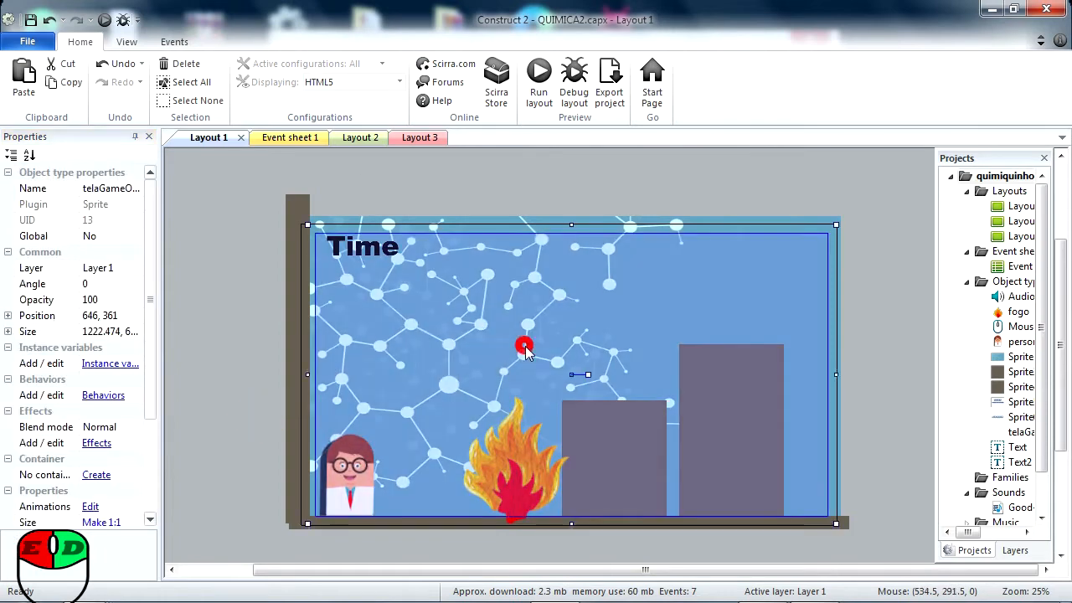
double_click(528, 353)
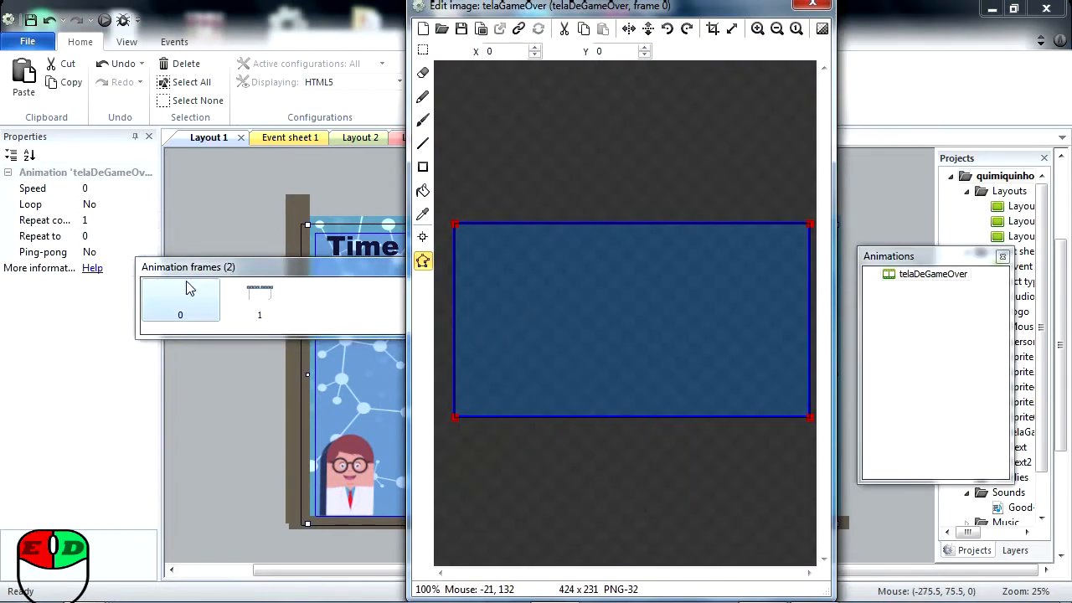
left_click(812, 5)
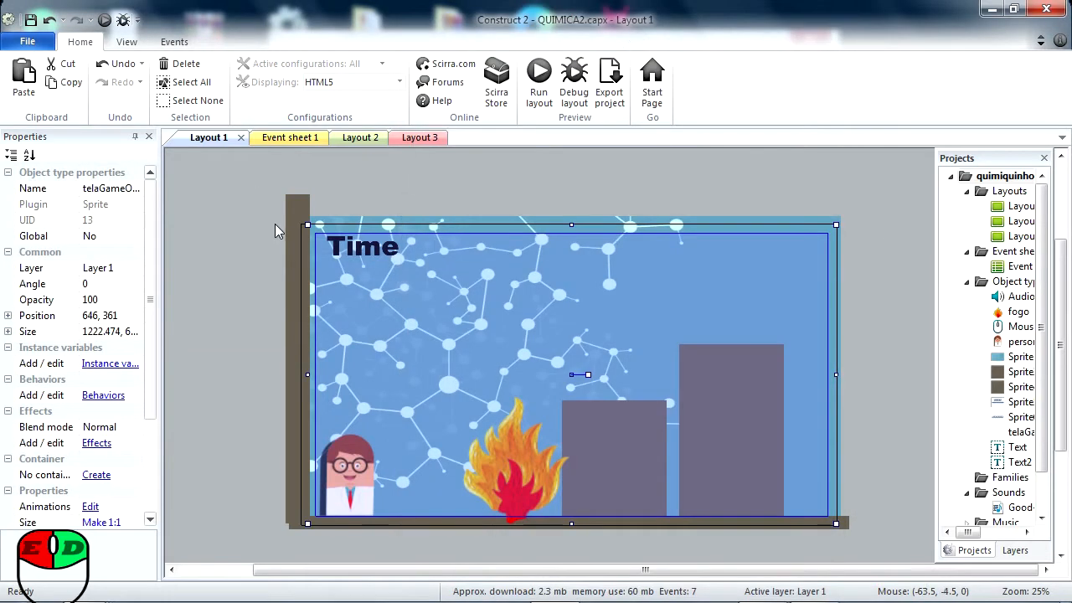
left_click(297, 139)
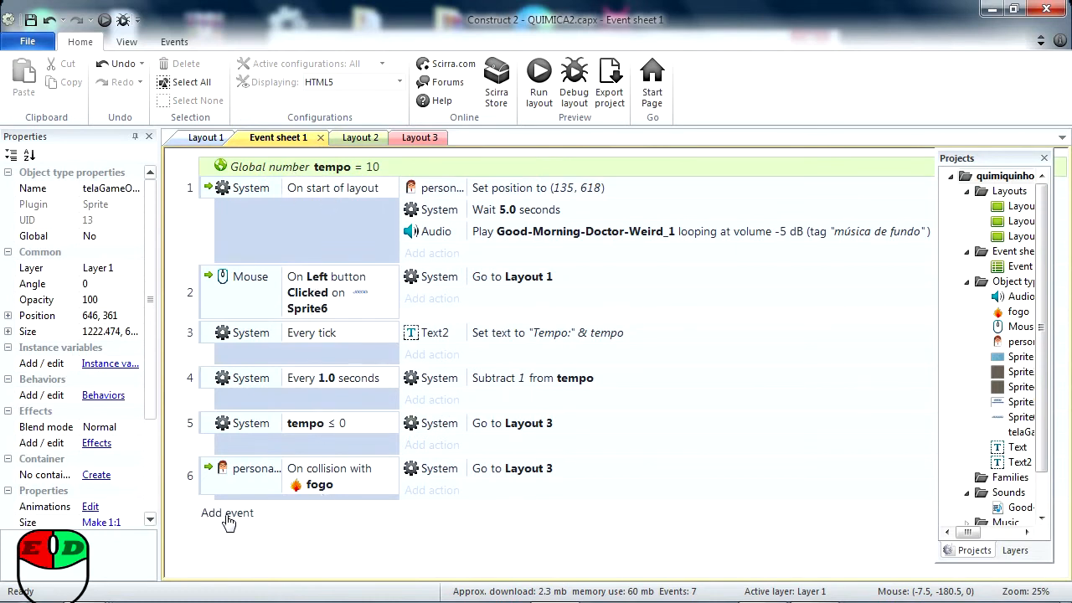
Delete the Go to Layout 3 action from the event where personagem collides with fogo.
left_click(410, 471)
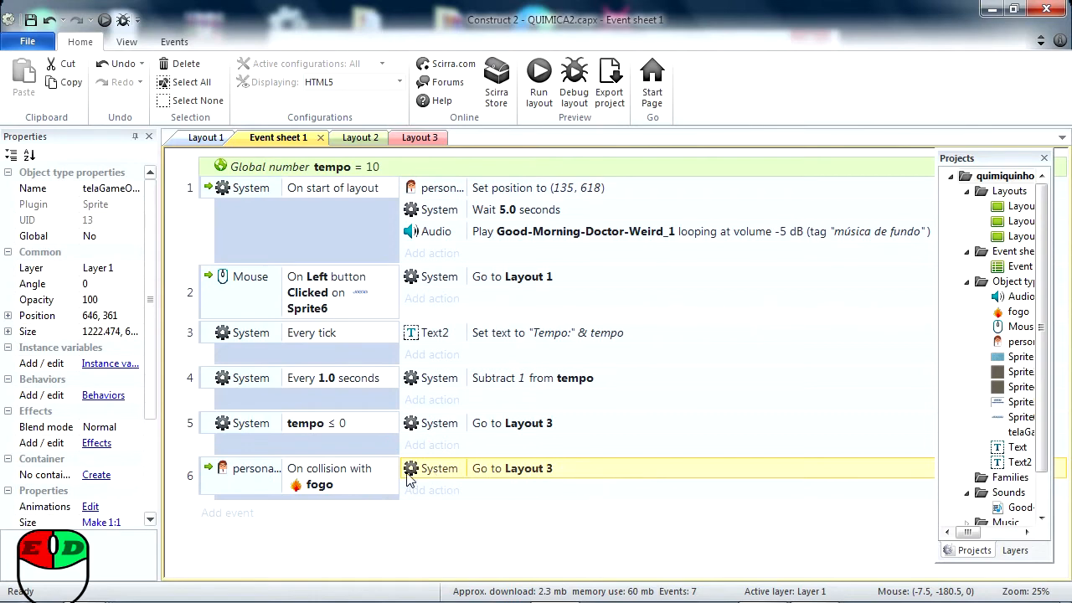
right_click(410, 474)
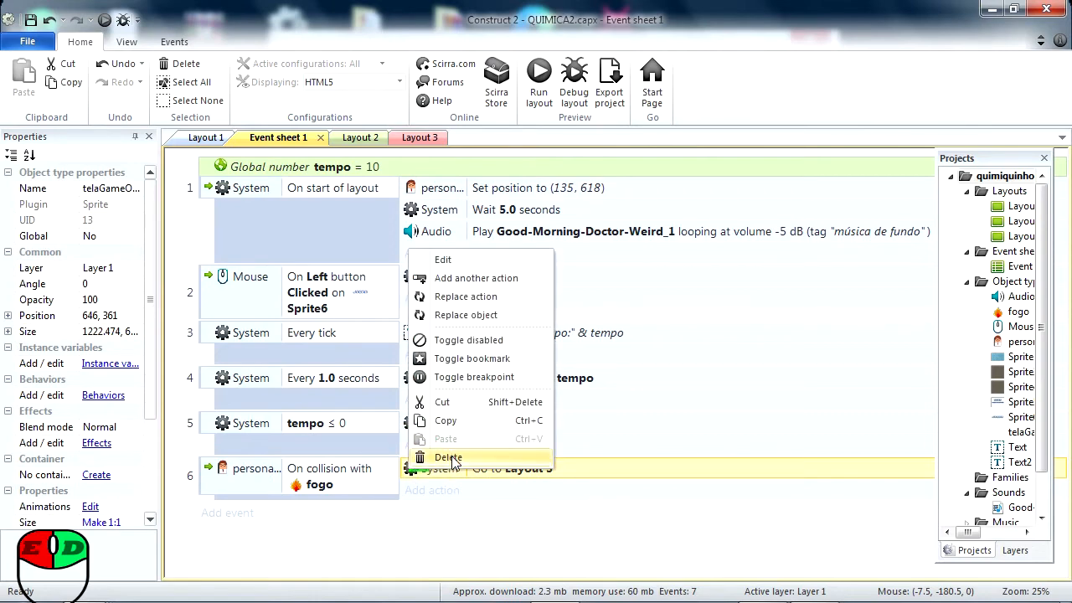
left_click(449, 458)
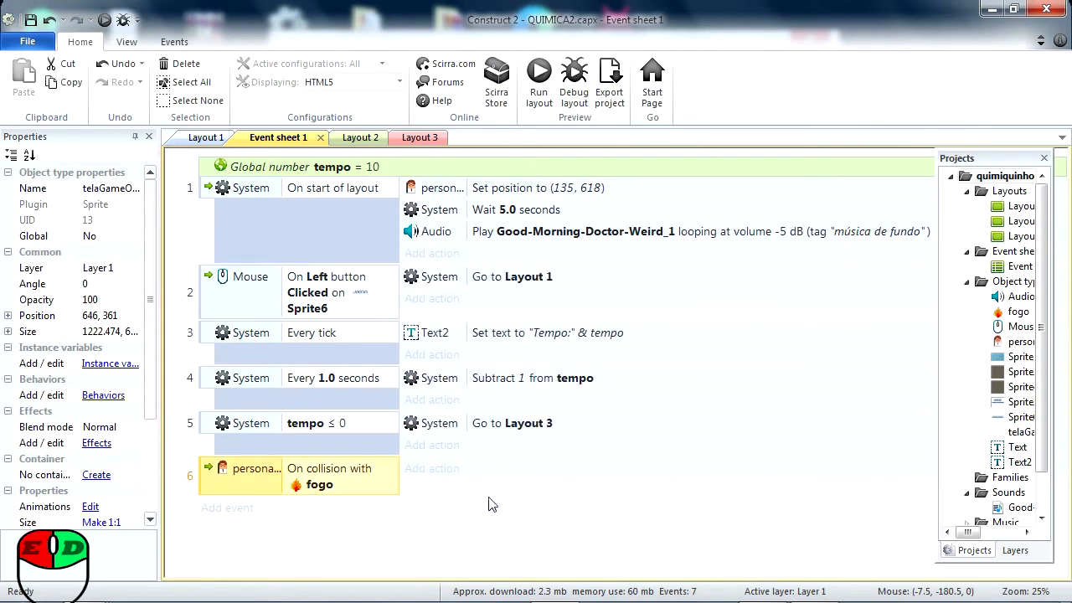
Add a new event with the personagem condition On collision with another object, choosing fogo as the object.
left_click(220, 508)
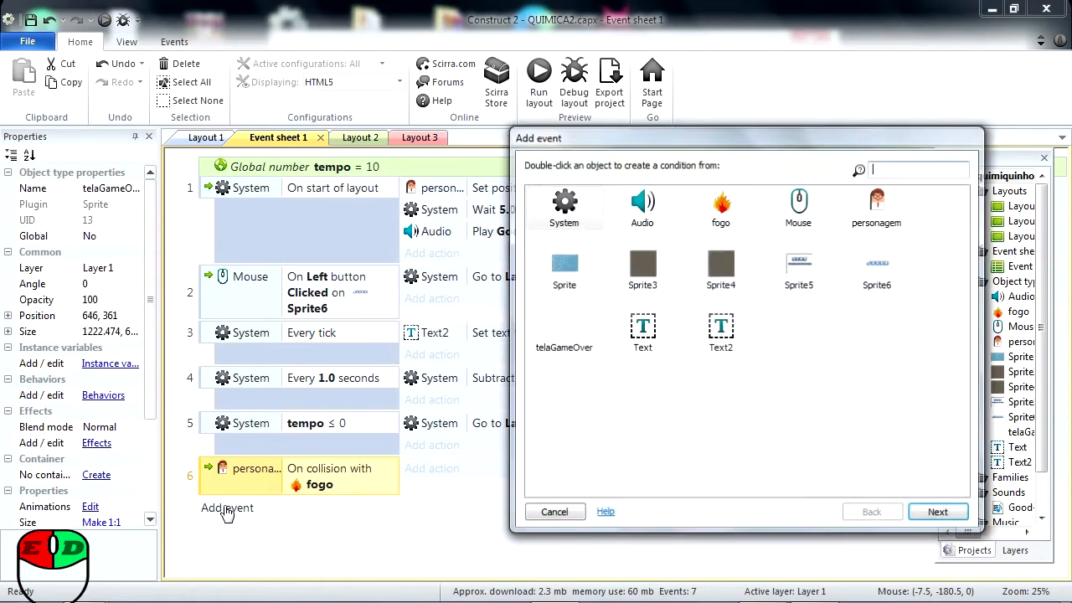
left_click(878, 205)
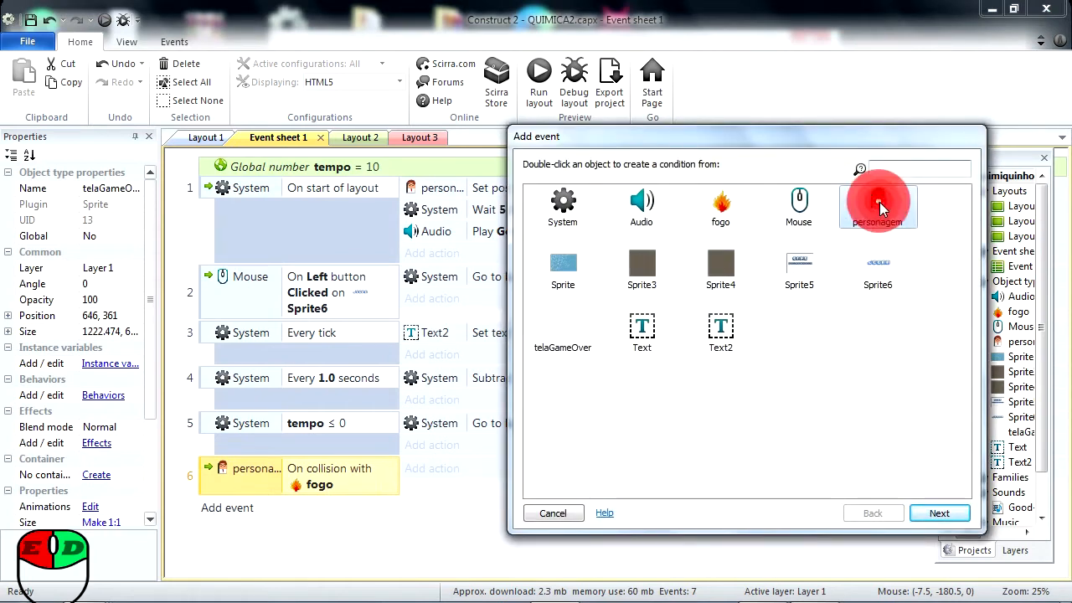
left_click(940, 514)
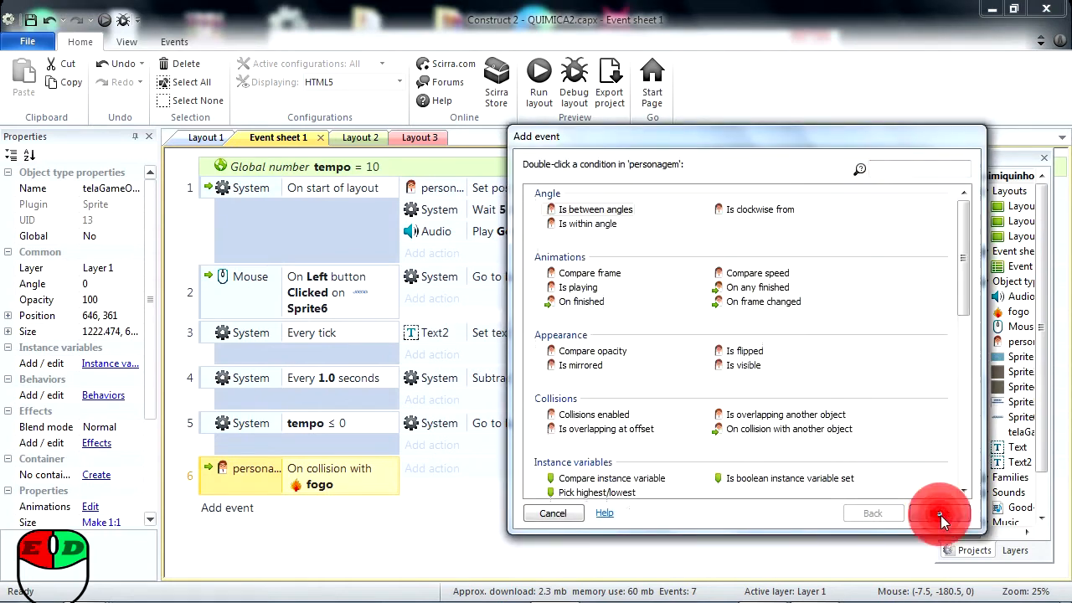
left_click_drag(968, 241, 967, 297)
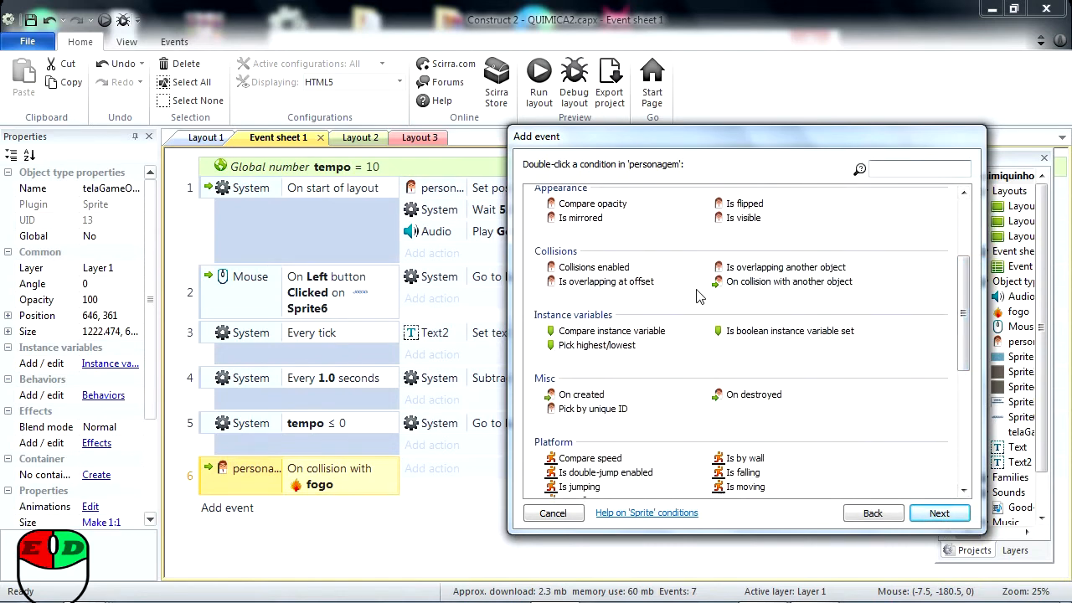
left_click(761, 283)
left_click(939, 512)
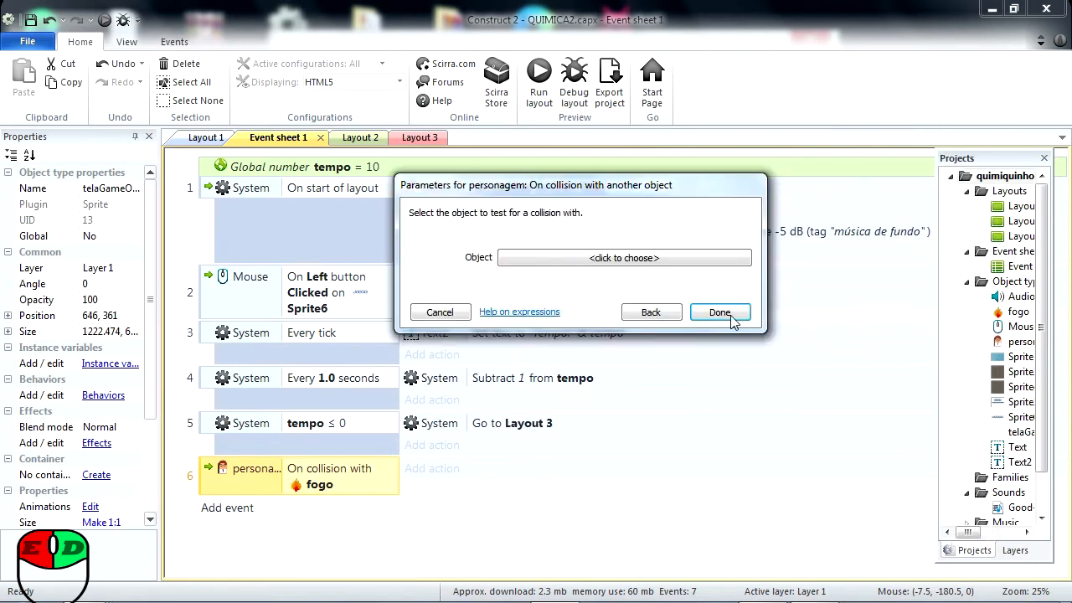
left_click(630, 259)
left_click(604, 189)
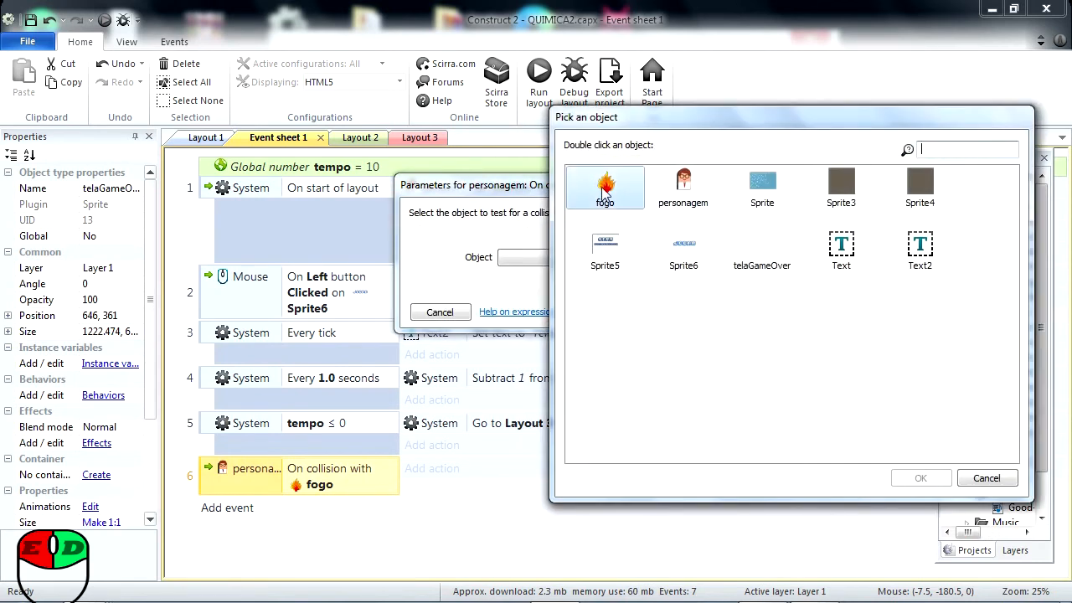
left_click(905, 476)
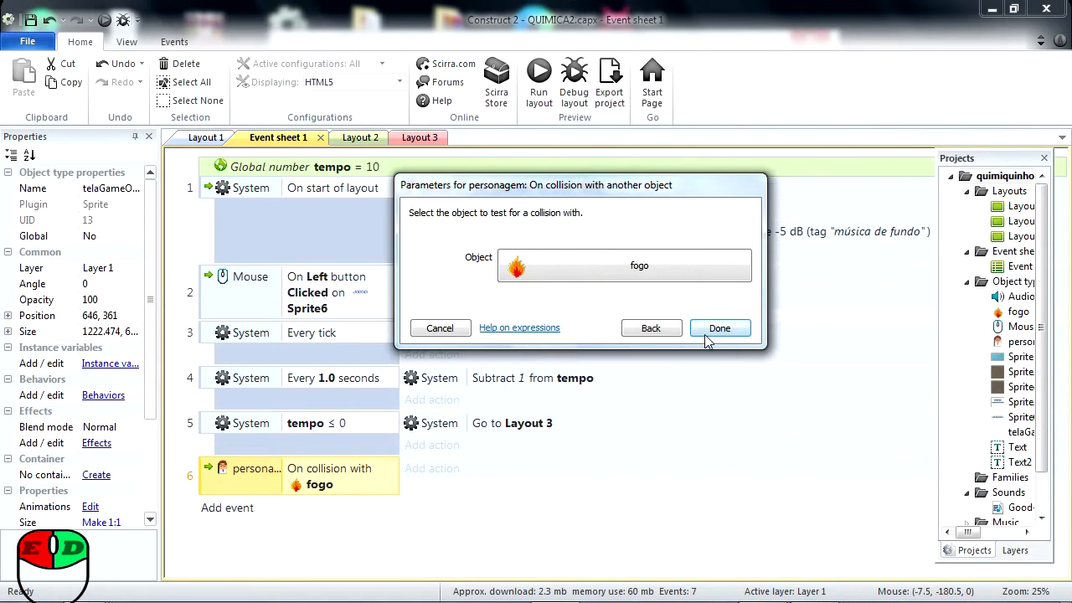
left_click(719, 328)
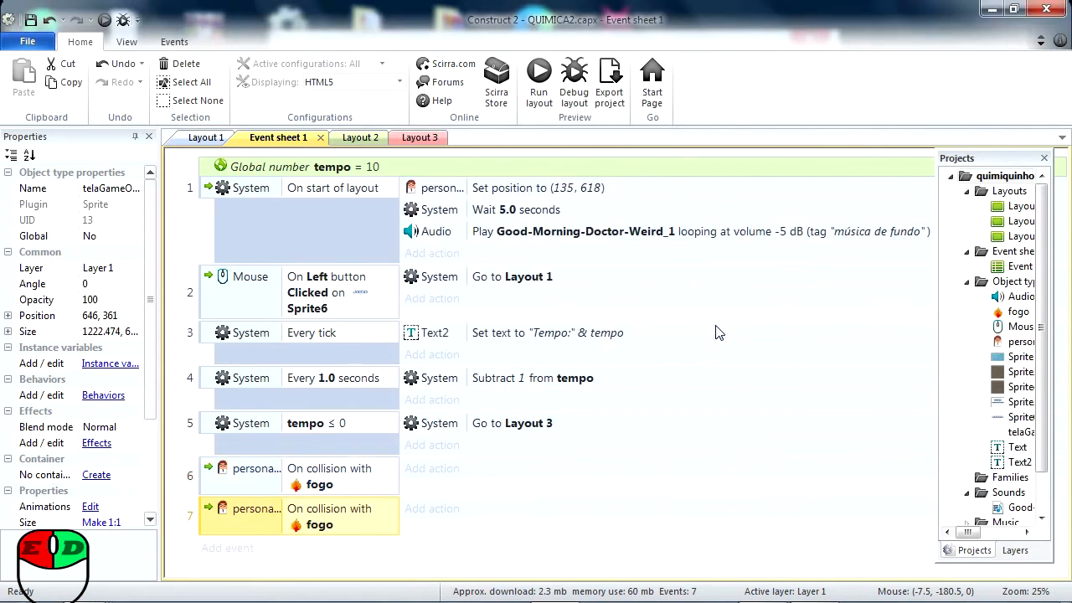
Delete event 6, the older duplicate of the personagem collision with fogo.
left_click(211, 467)
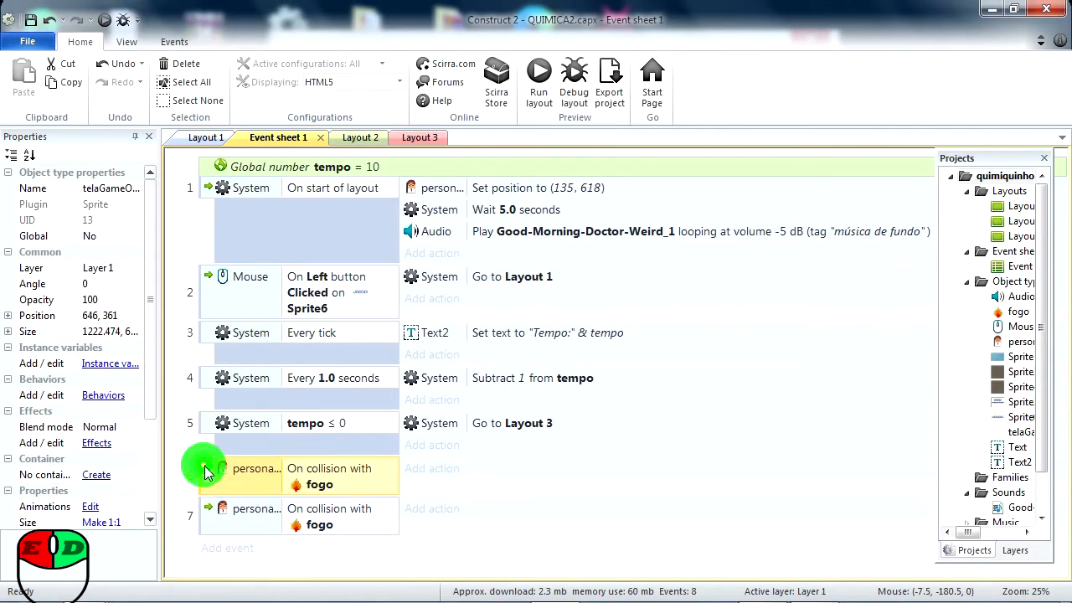
right_click(207, 463)
left_click(270, 452)
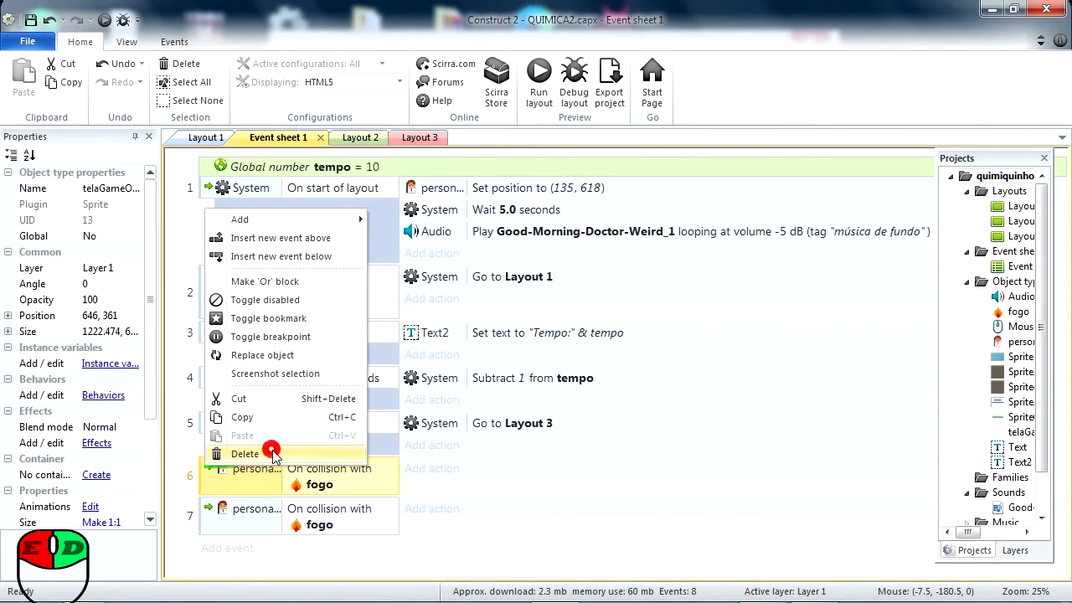
Add a telaGameOver Set frame action with frame number 1 to the personagem collision with fogo event.
left_click(432, 469)
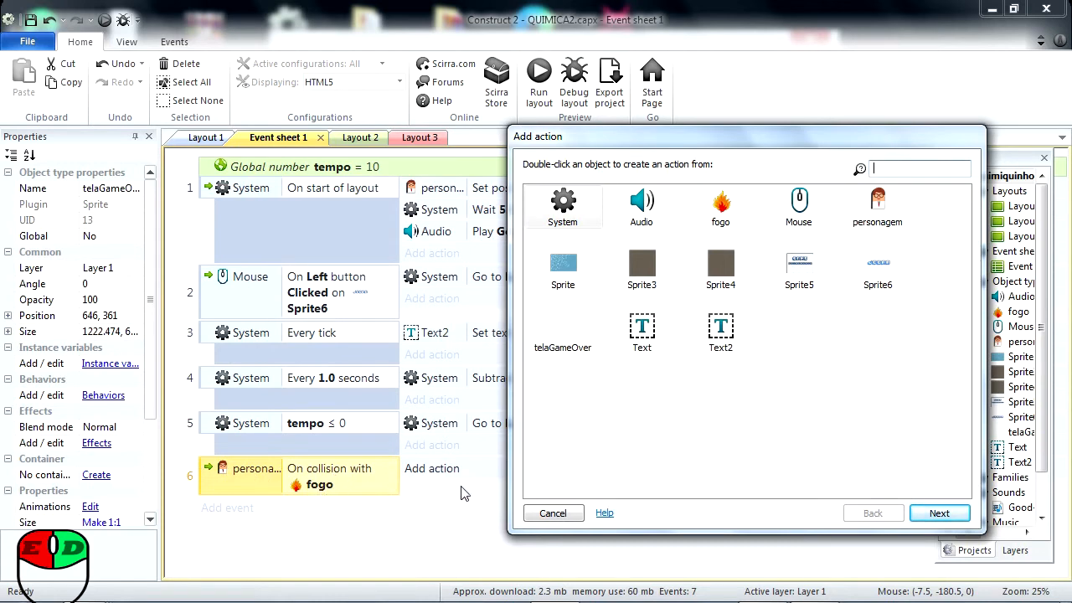
double_click(563, 213)
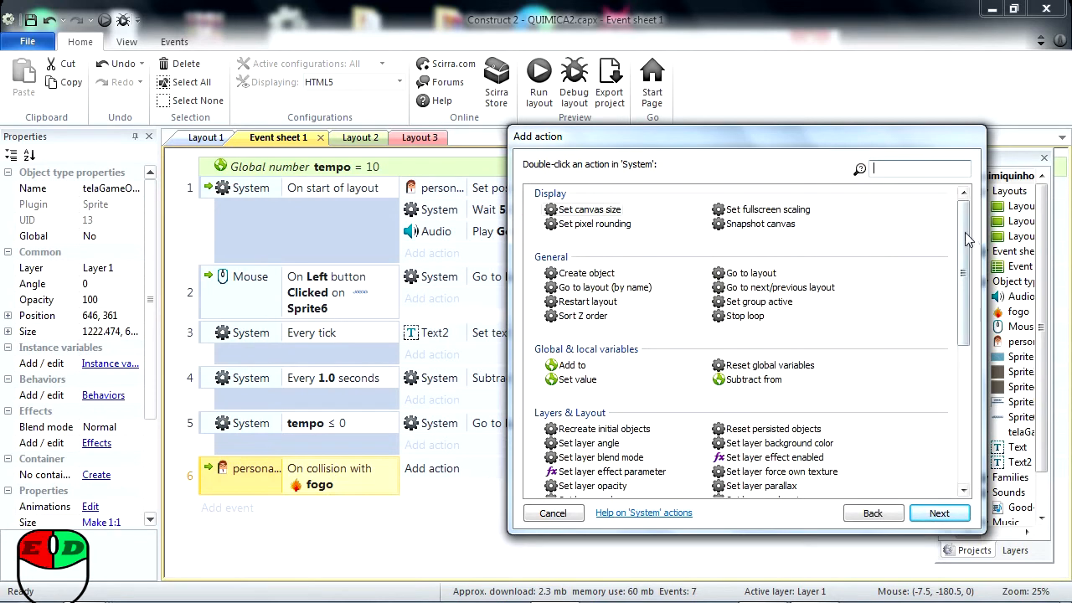
left_click(876, 513)
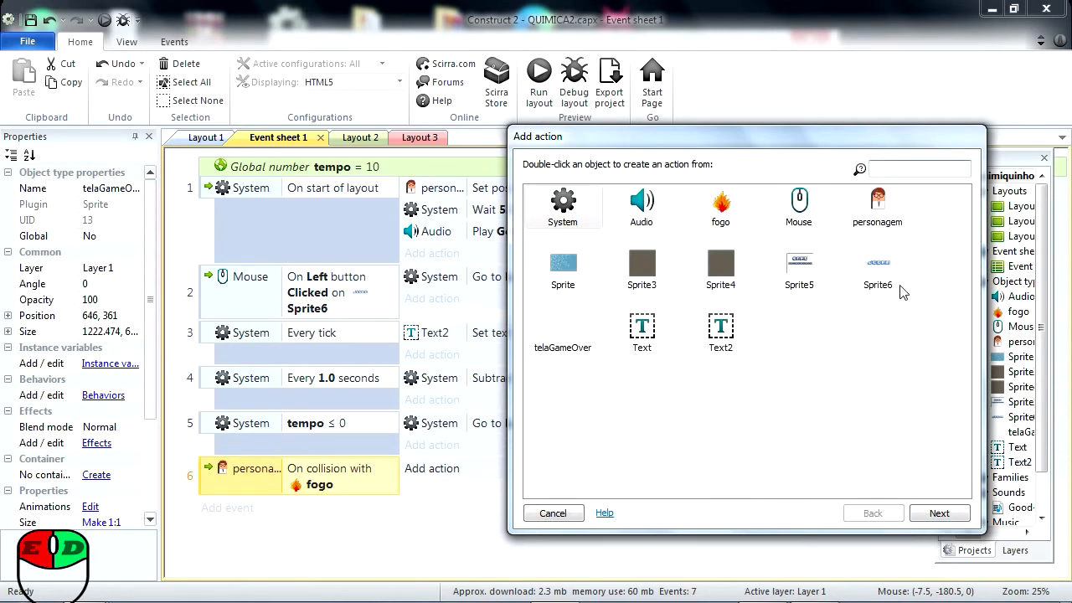
left_click(569, 345)
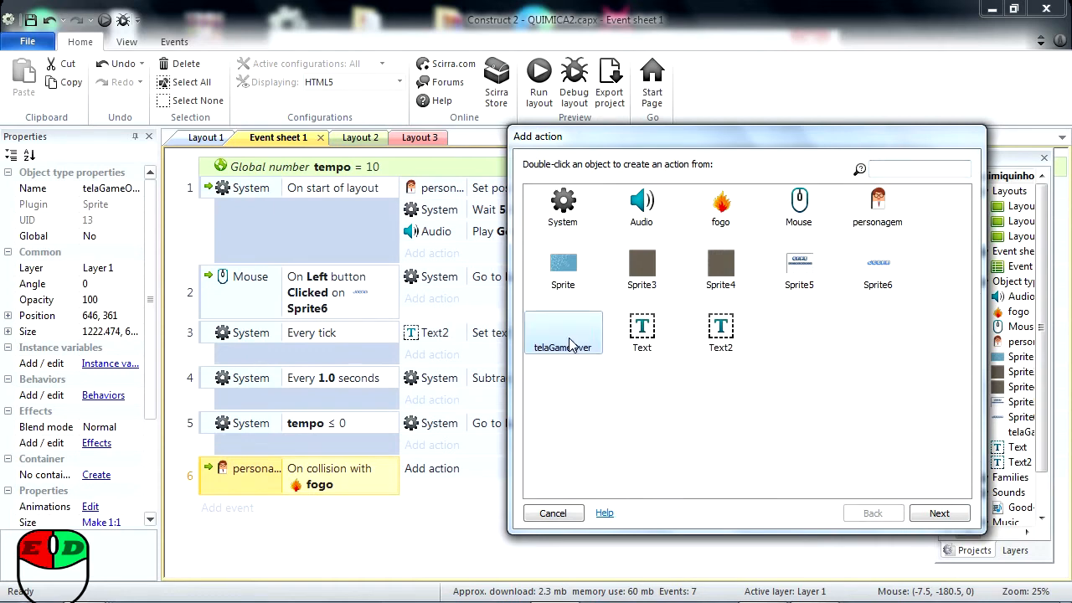
left_click(939, 513)
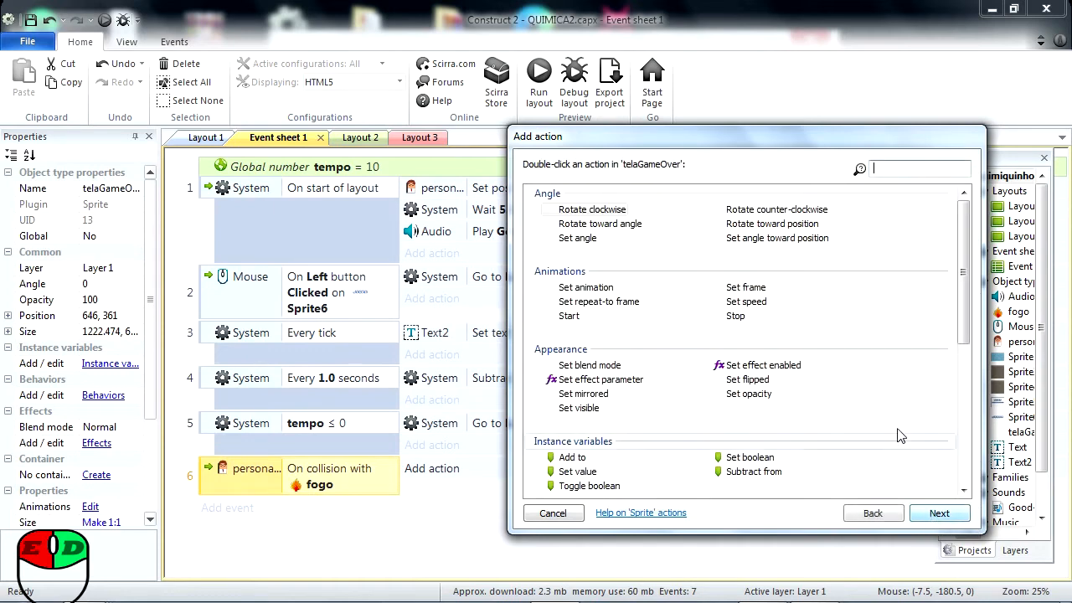
left_click_drag(966, 236, 966, 288)
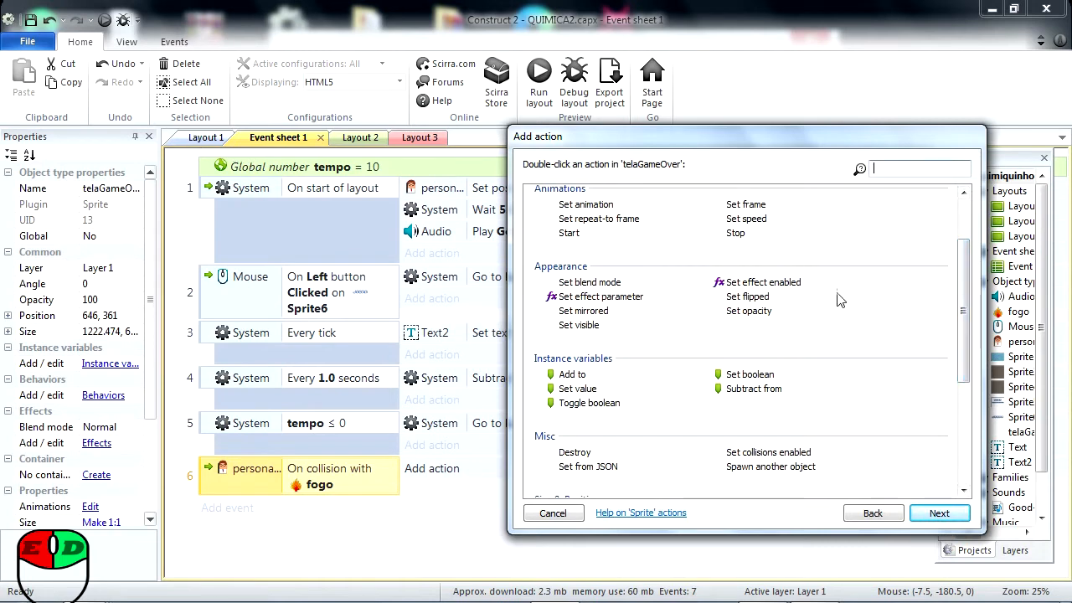
left_click_drag(962, 259, 971, 205)
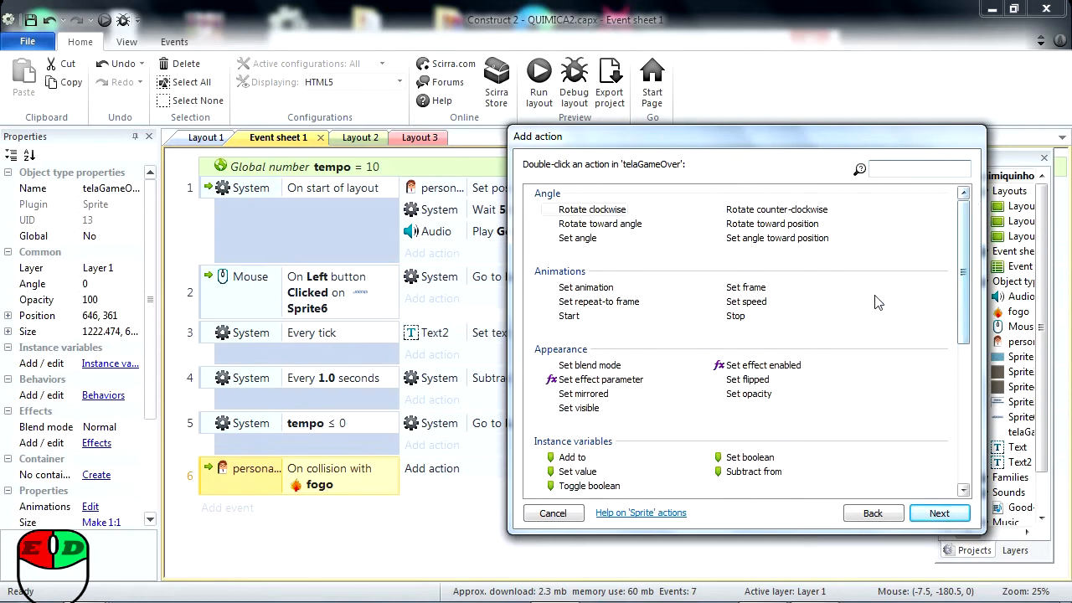
left_click(742, 289)
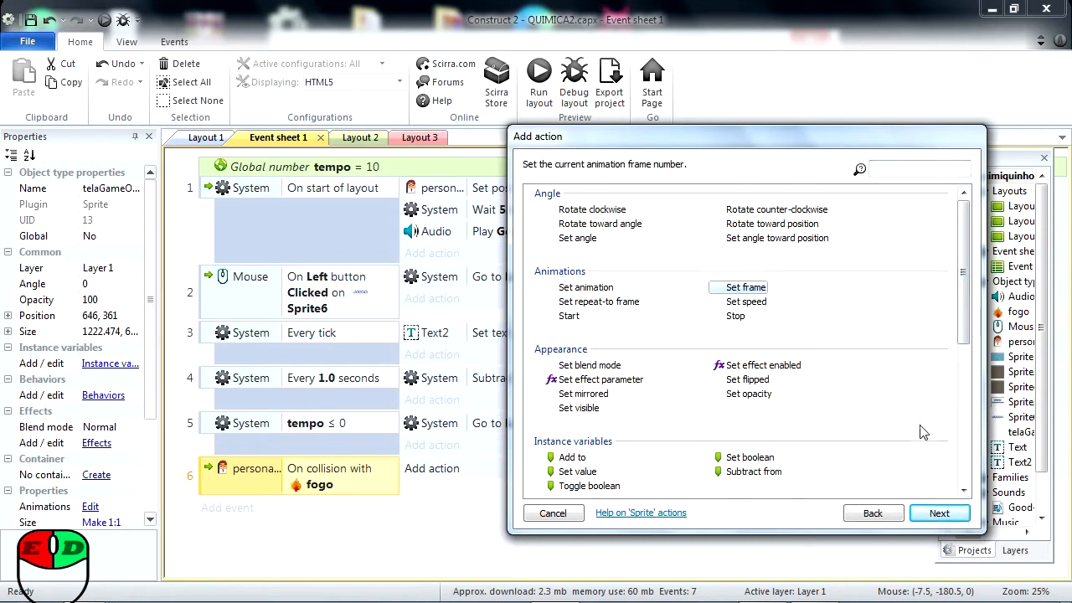
left_click(939, 513)
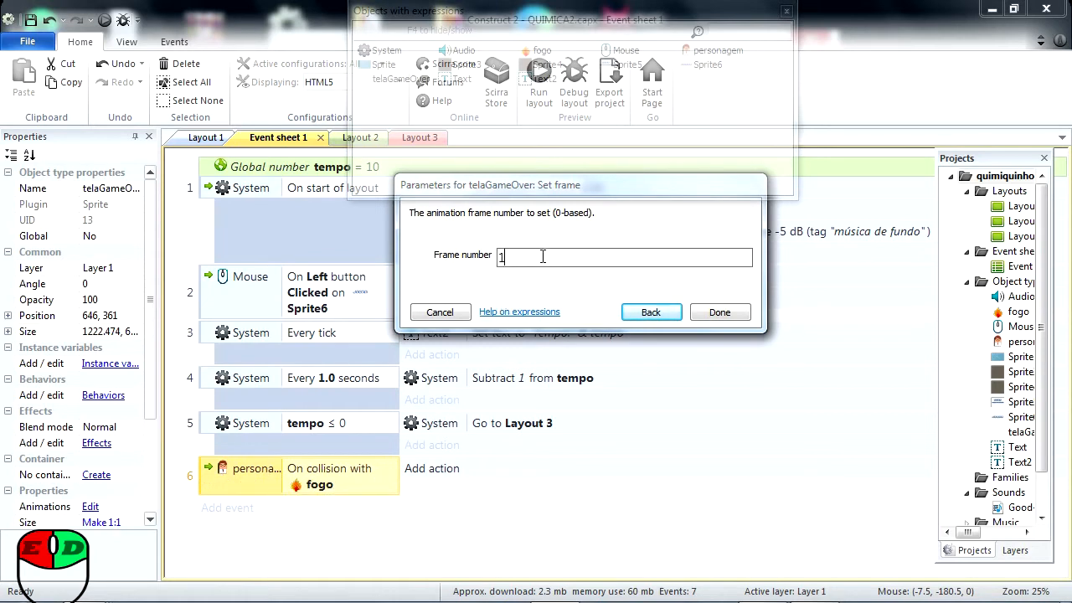
left_click(701, 319)
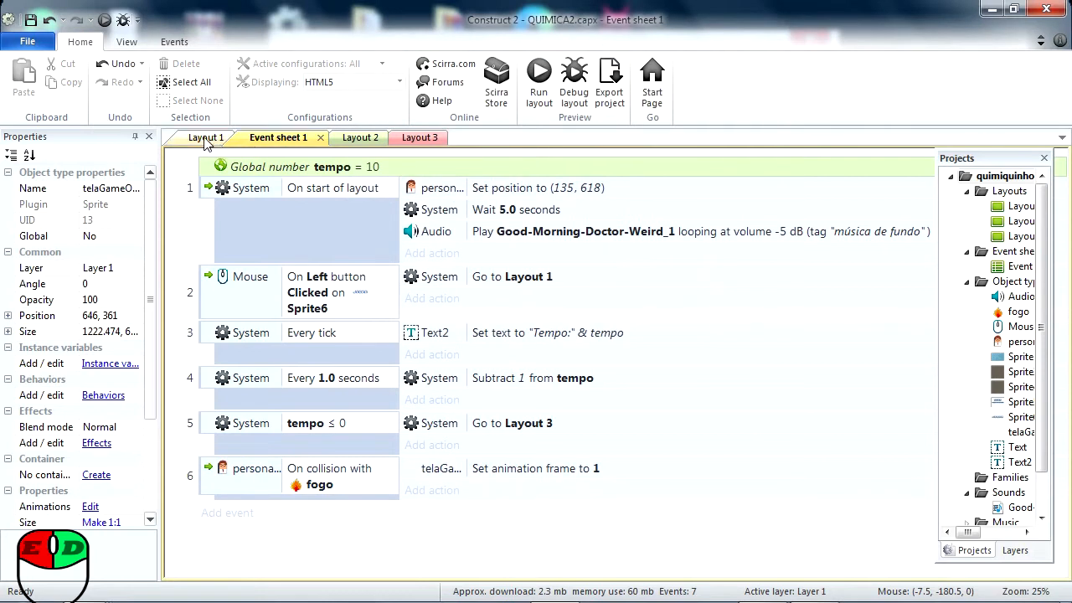
Compare frames 0 and 1 of the telaGameOver sprite from Layout 1 in the image editor and close it.
left_click(205, 138)
double_click(616, 417)
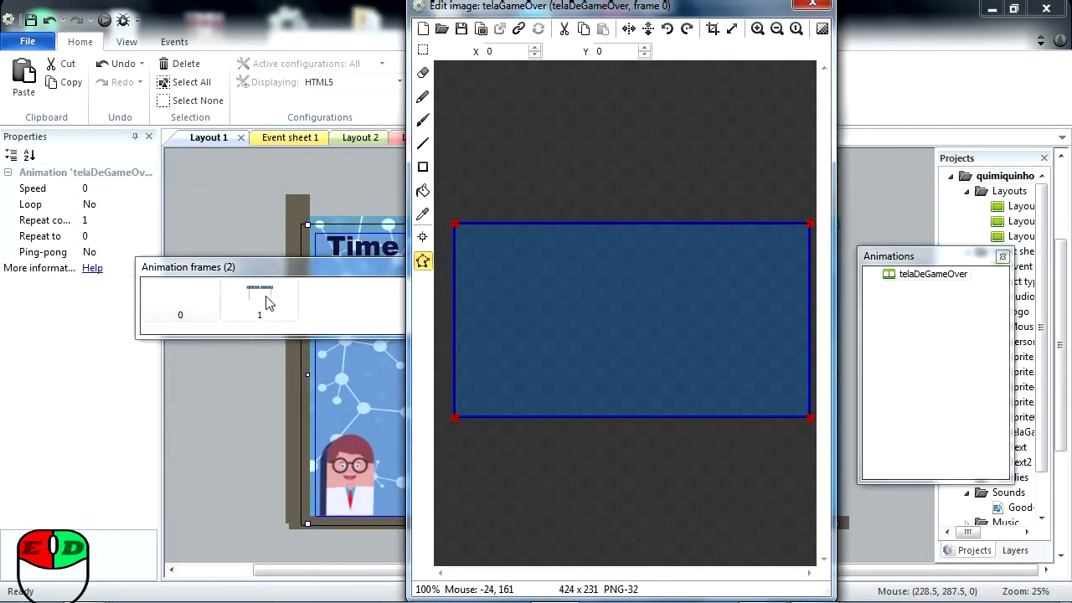
left_click(261, 300)
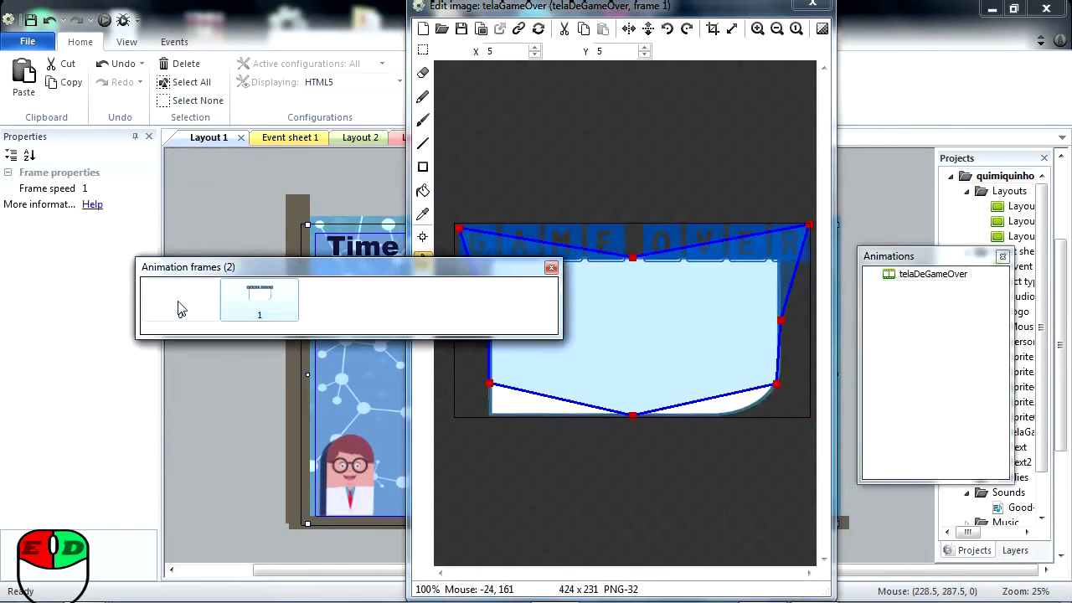
left_click(181, 309)
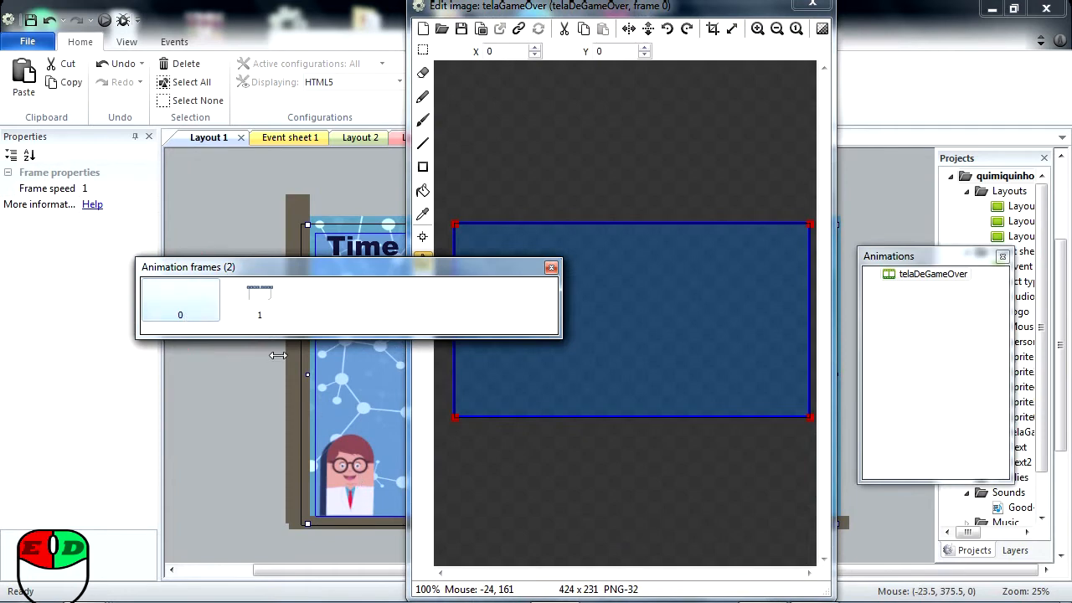
left_click(259, 289)
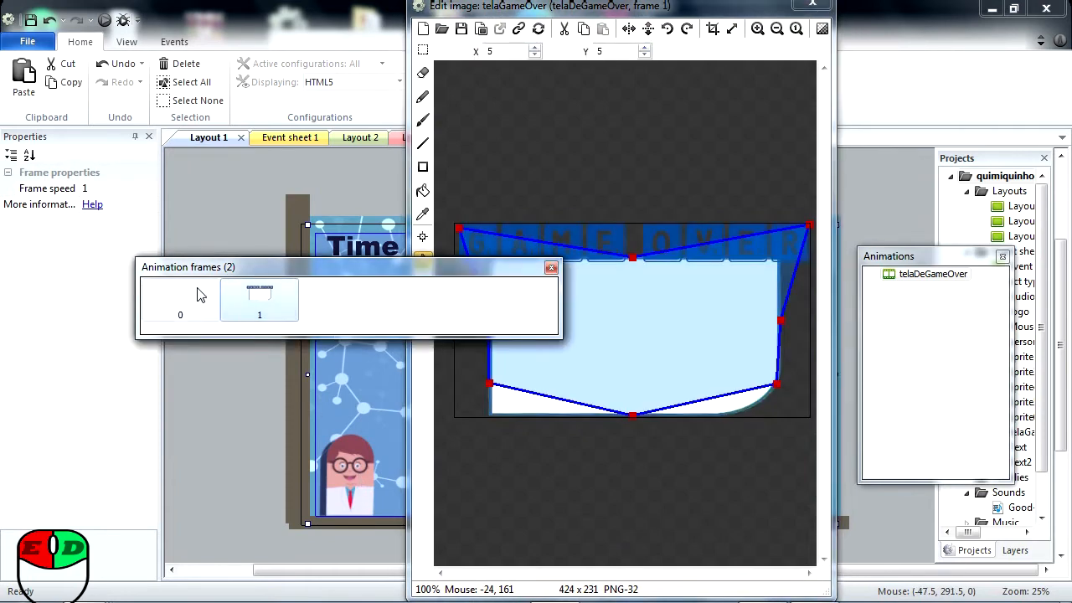
left_click(204, 296)
left_click(255, 299)
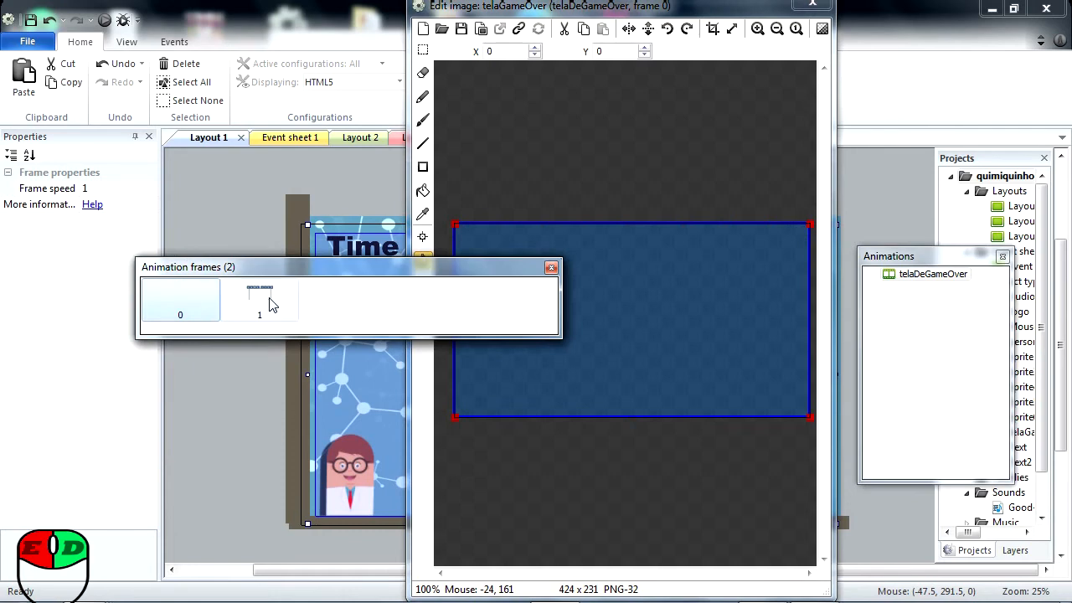
left_click(812, 5)
Preview the game, walk the character into the fire to test the Game Over screen, and close the preview.
left_click(104, 20)
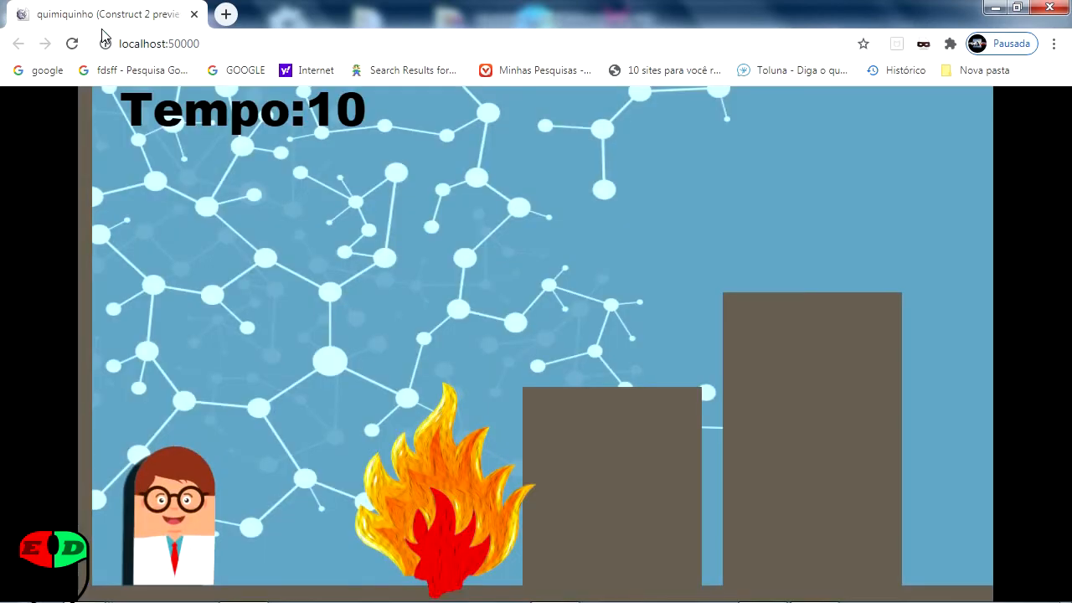
key("Right")
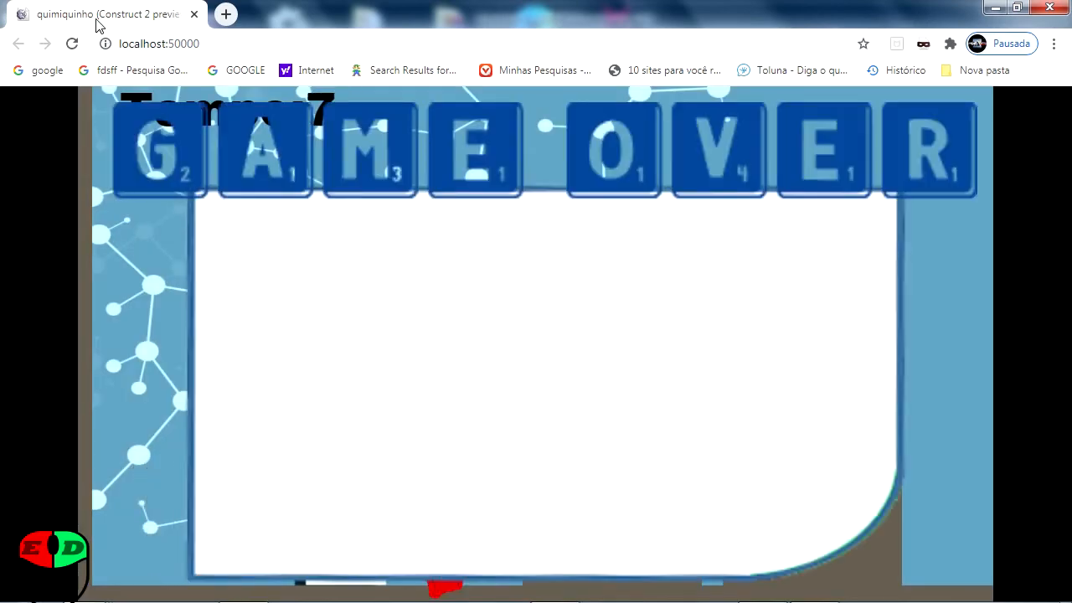
left_click(1048, 6)
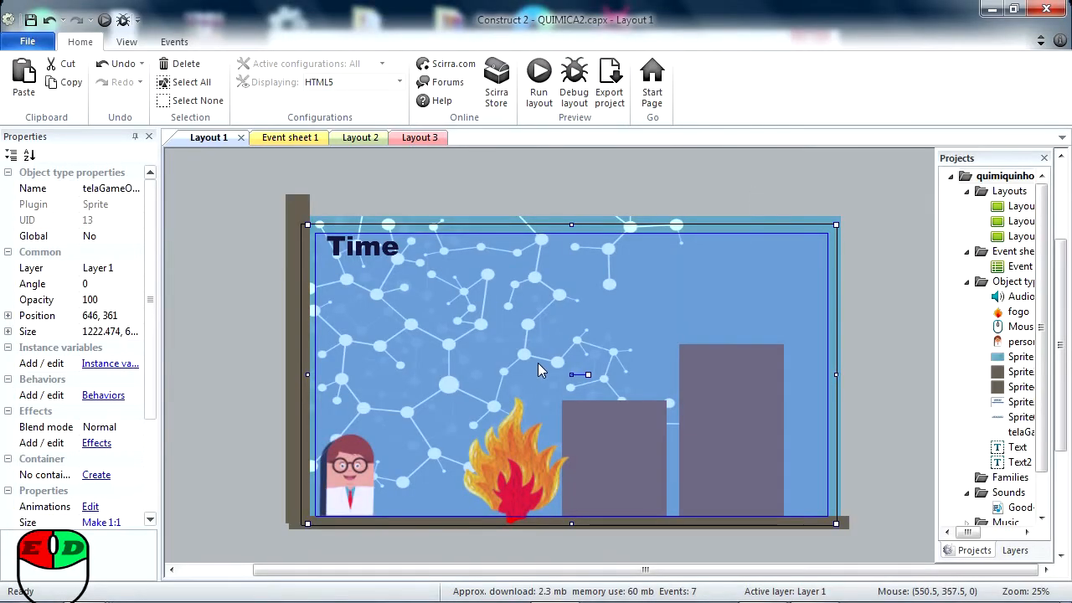
Reorder the telaGameOver animation frames so the Game Over image is frame 0, and close the image editor.
double_click(538, 358)
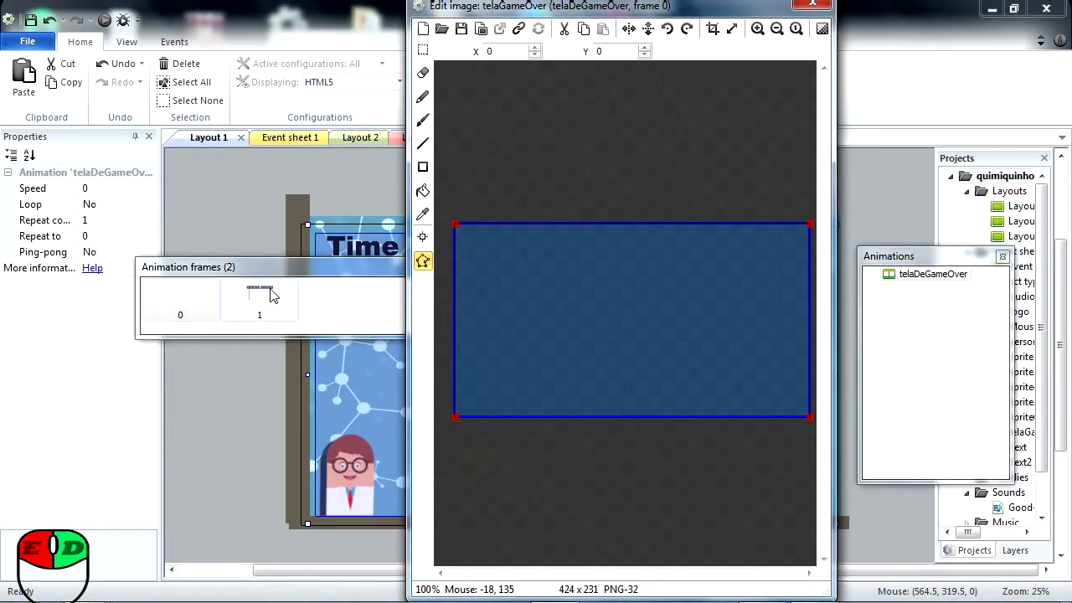
left_click(267, 291)
left_click(184, 294)
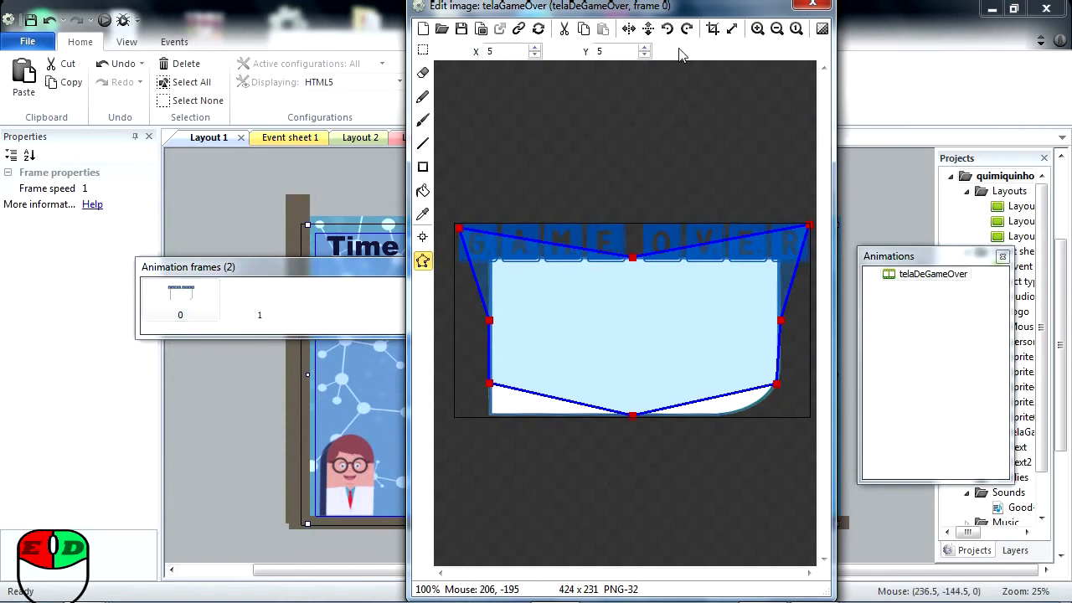
left_click(811, 5)
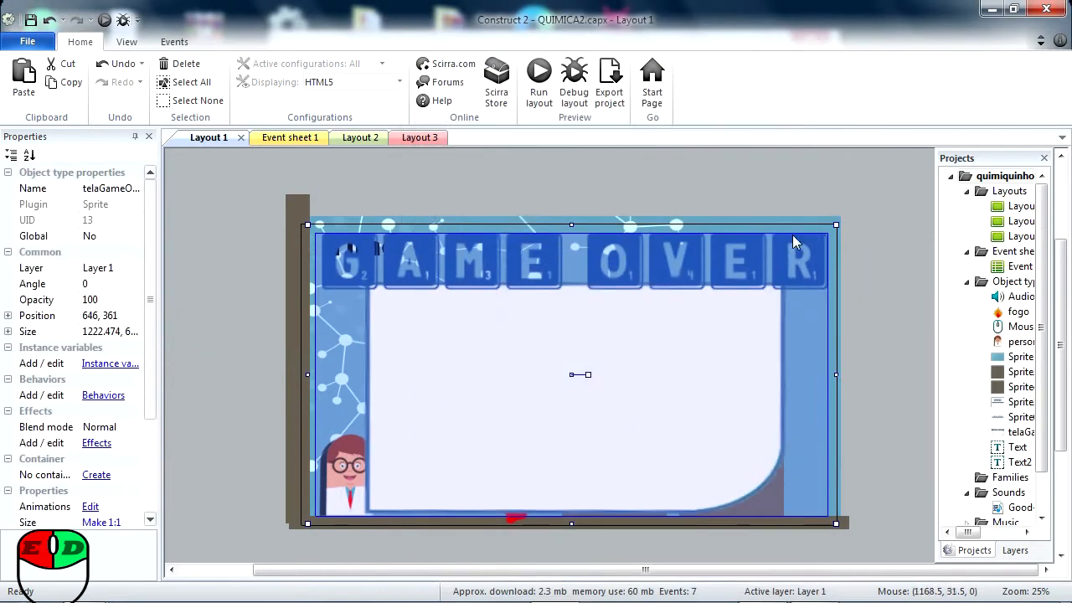
Try to enlarge the telaGameOver sprite to about 1287 wide and reposition it so that it covers Layout 1.
left_click_drag(841, 226, 906, 190)
left_click_drag(795, 325, 767, 349)
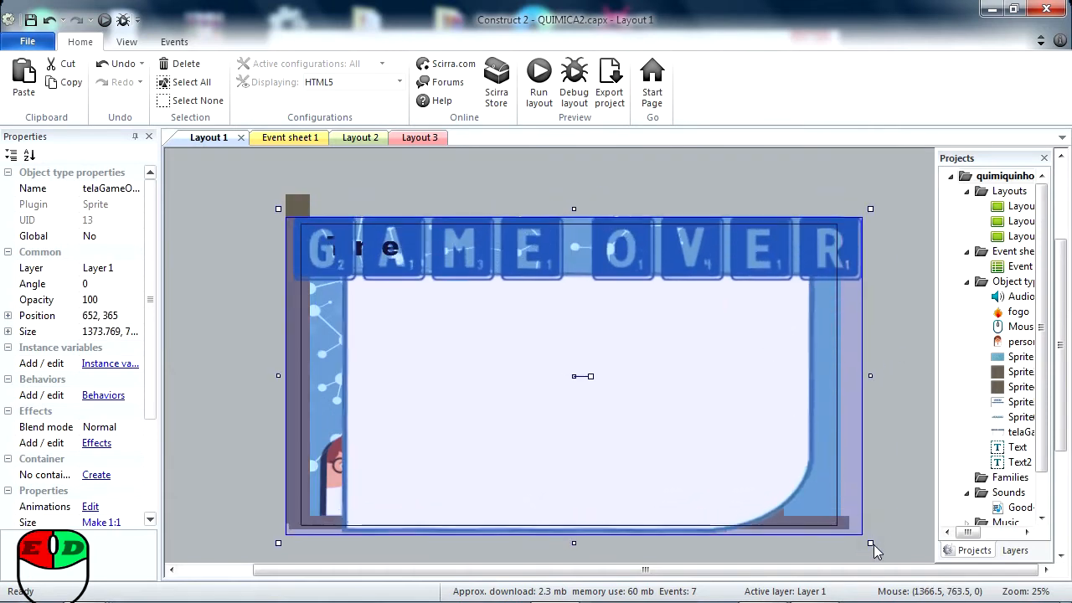
left_click_drag(871, 543, 855, 516)
left_click_drag(833, 487, 839, 521)
mouse_move(713, 411)
left_mouse_down()
mouse_move(685, 428)
mouse_move(714, 424)
left_mouse_up()
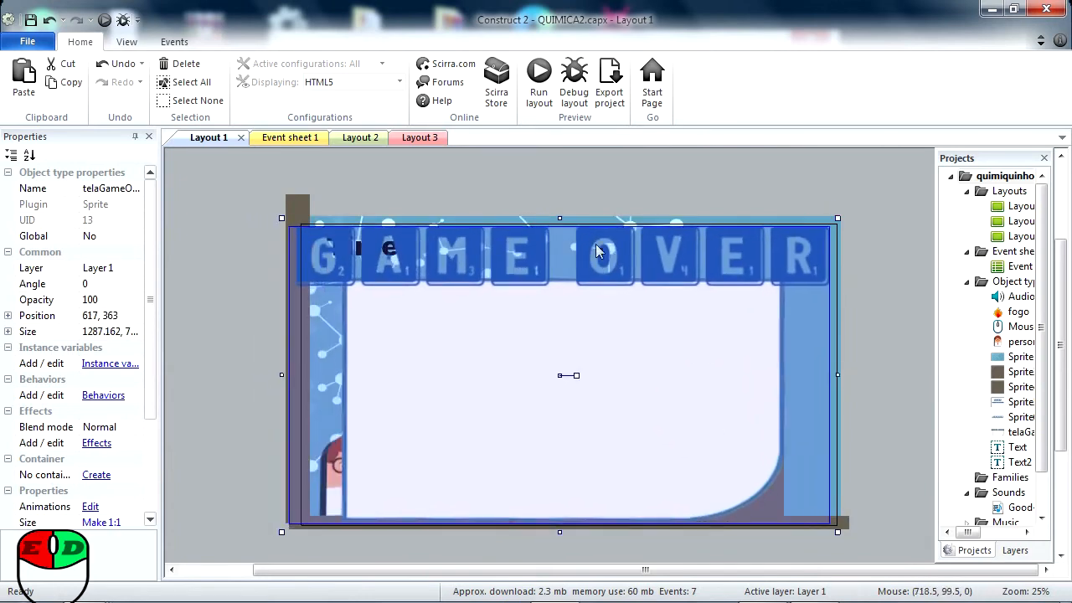
Shrink the telaGameOver sprite to about 1057 wide and place it near the layout centre at about 646, 371.
left_click(556, 198)
mouse_move(548, 394)
left_mouse_down()
mouse_move(591, 398)
mouse_move(555, 395)
left_mouse_up()
left_click_drag(845, 525, 748, 473)
left_click_drag(562, 372, 621, 402)
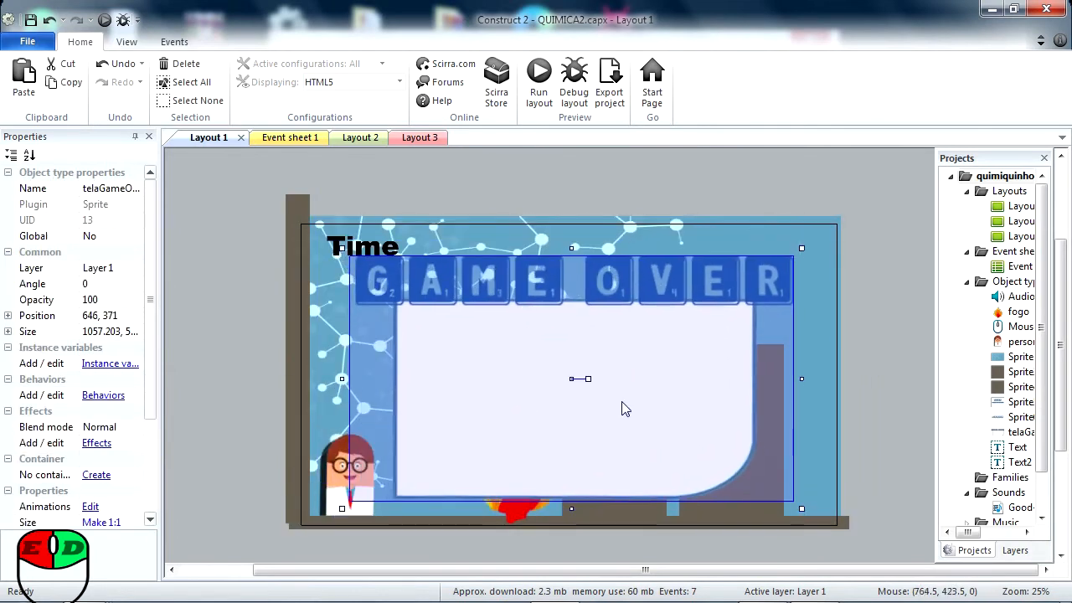
Compare the Game Over sprite in Layout 3 with the one in Layout 1.
left_click(409, 192)
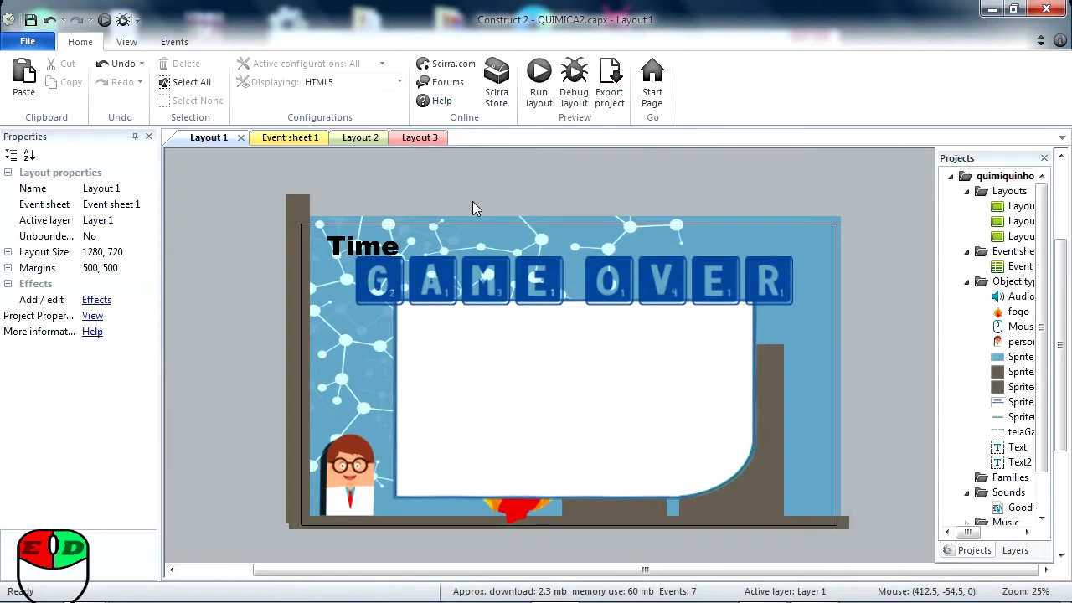
left_click(419, 137)
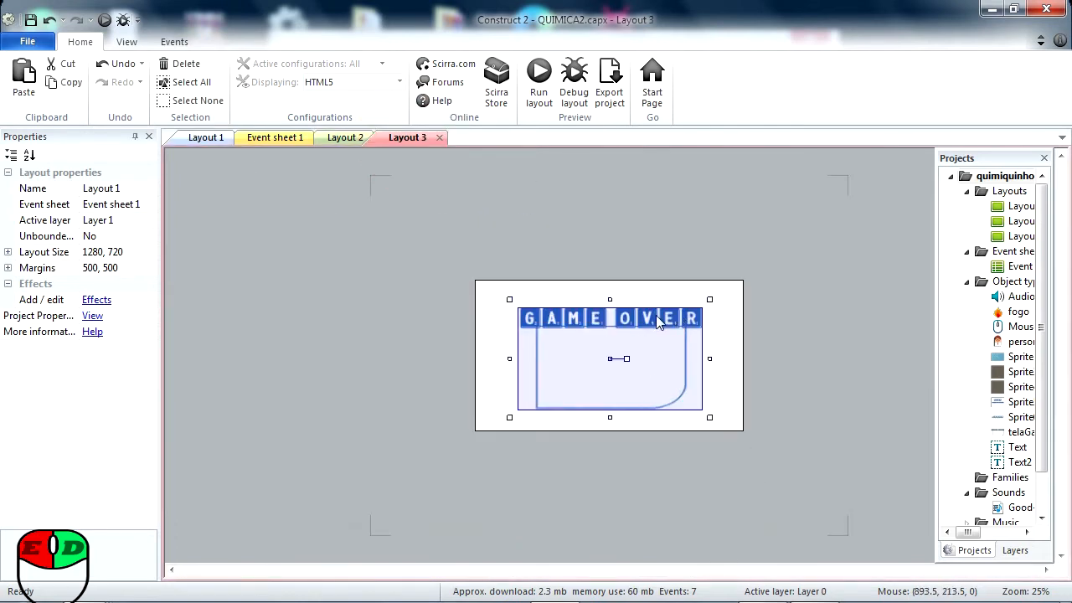
left_click(205, 138)
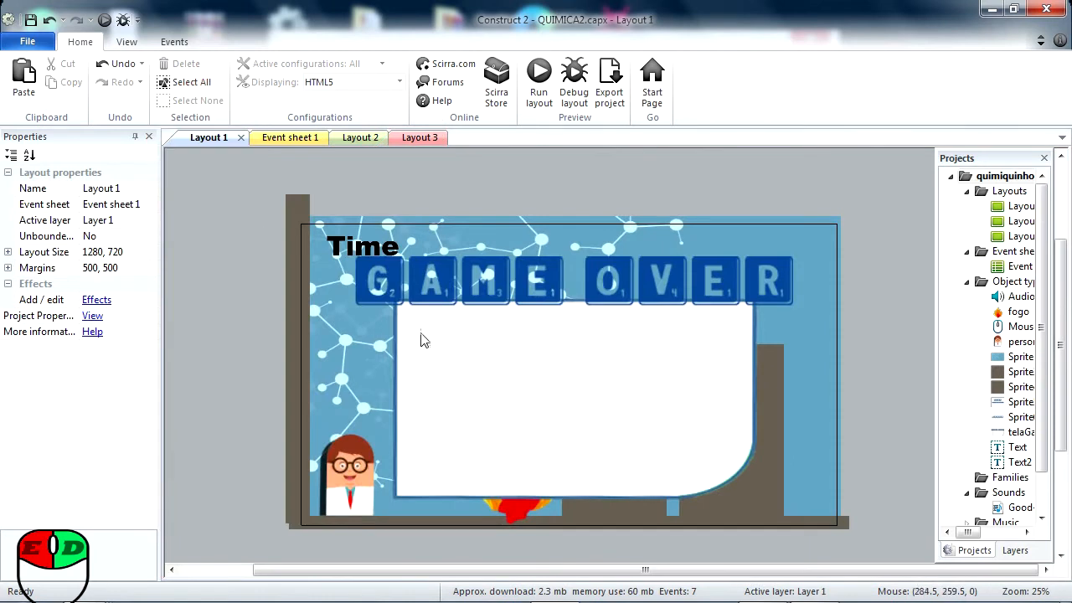
Move the telaGameOver sprite away from the fire to about 962, 141, and place the personagem sprite beside the fire.
left_click(499, 413)
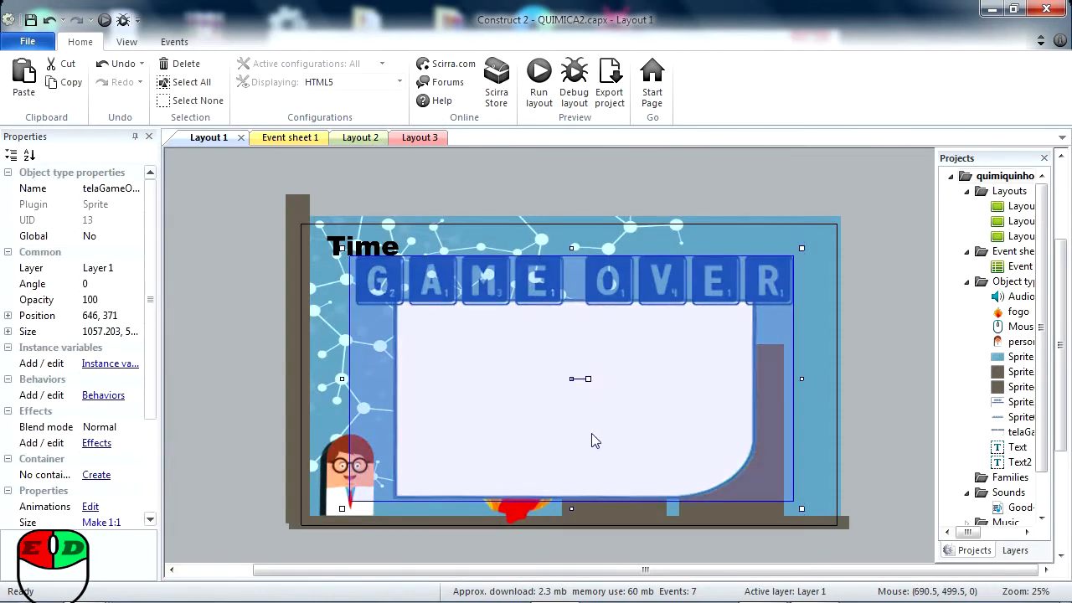
left_click_drag(593, 438, 570, 455)
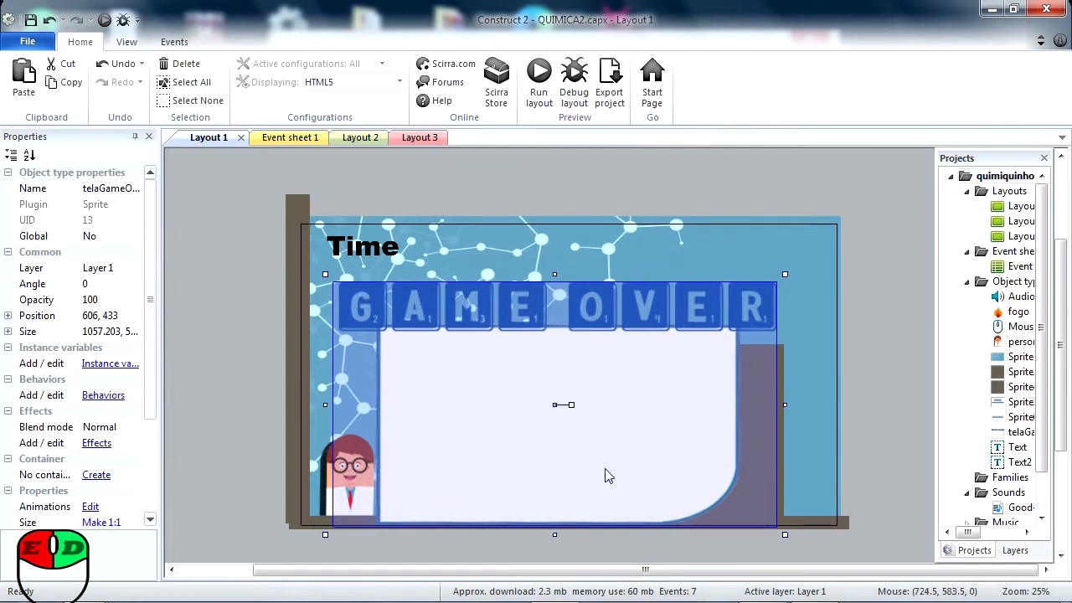
left_click_drag(627, 456, 782, 343)
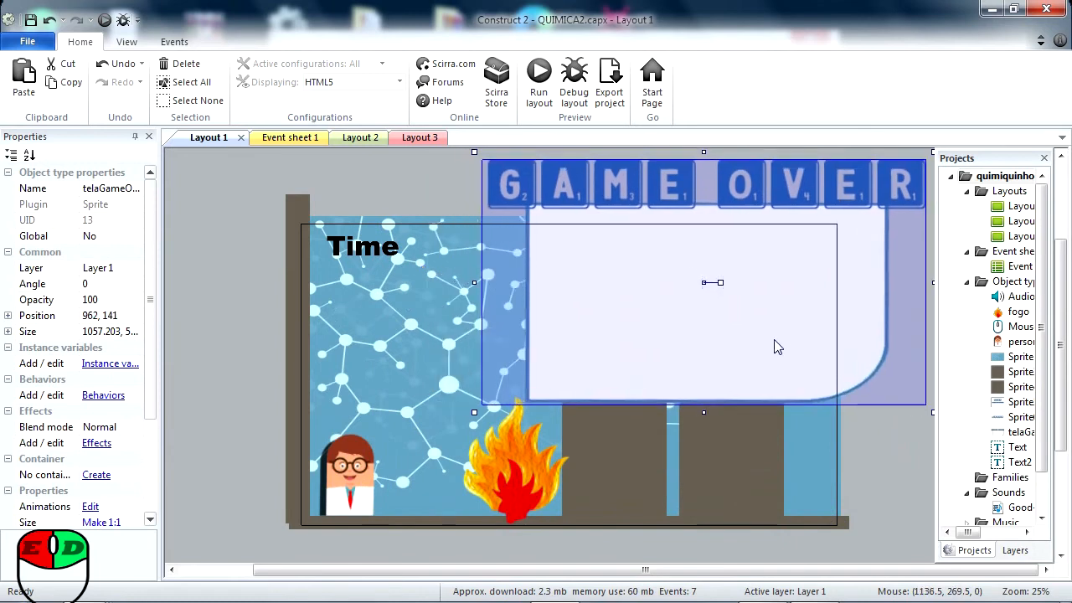
left_click(346, 475)
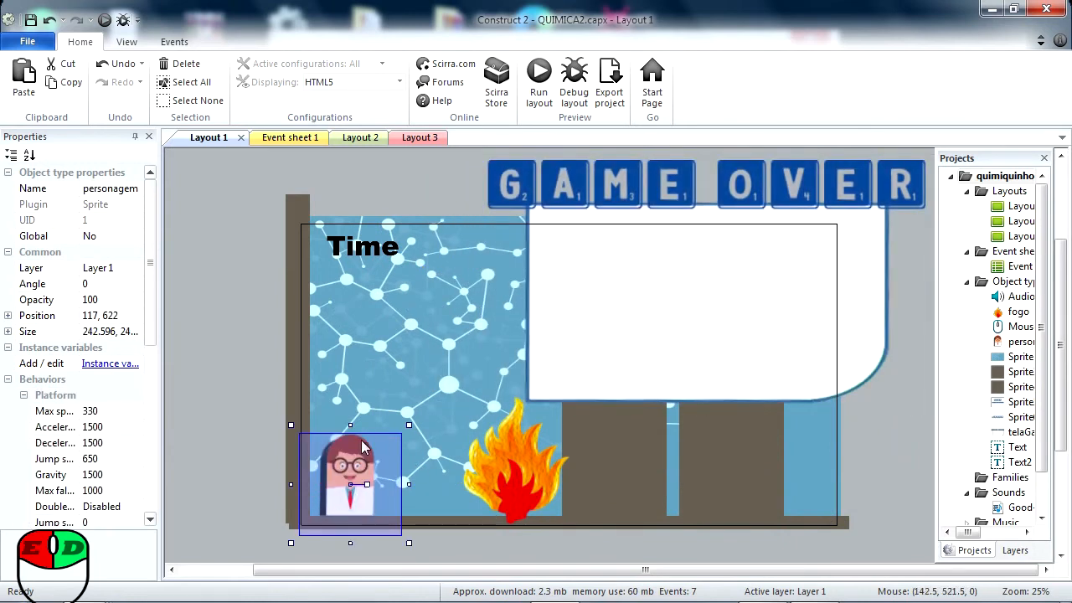
left_click_drag(345, 505, 452, 505)
Reorder the telaGameOver frames so the blank frame is 0 and the Game Over image is 1, and review the fire collision event.
double_click(493, 361)
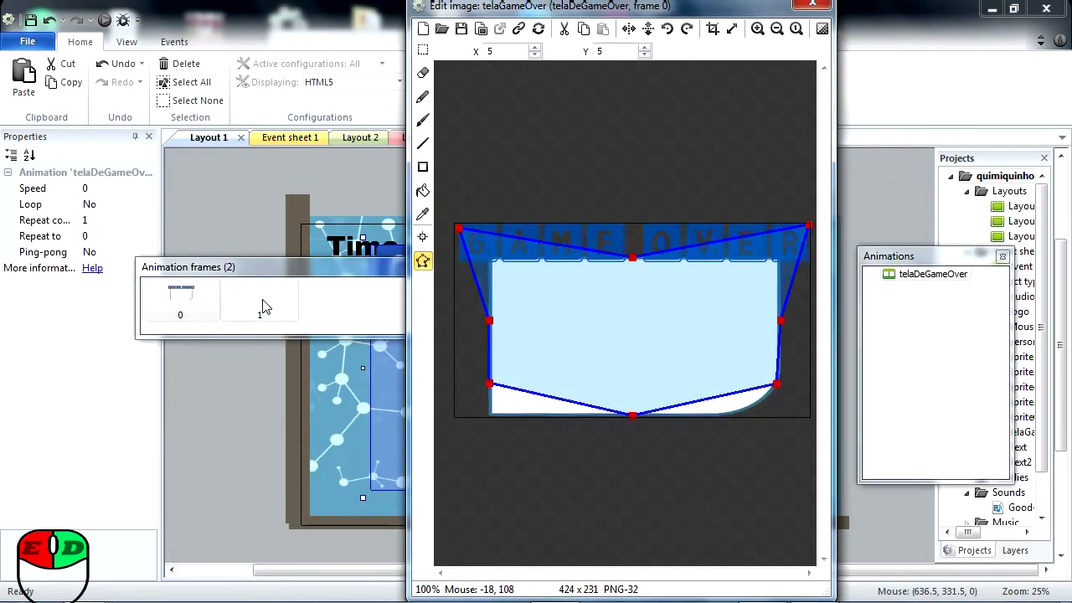
left_click(263, 307)
left_click_drag(262, 308, 147, 302)
left_click(811, 5)
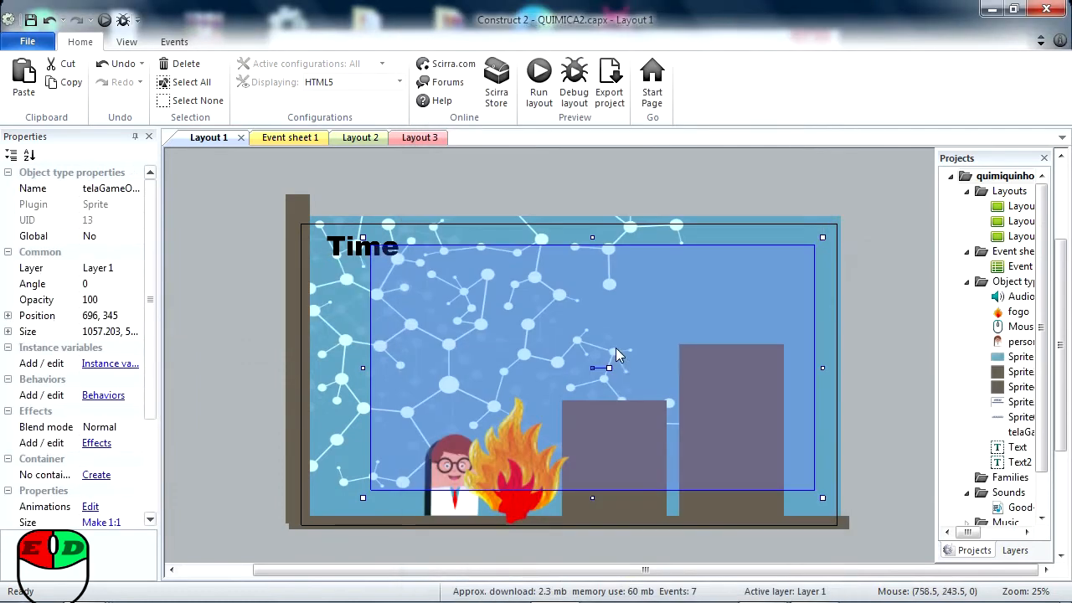
left_click(283, 138)
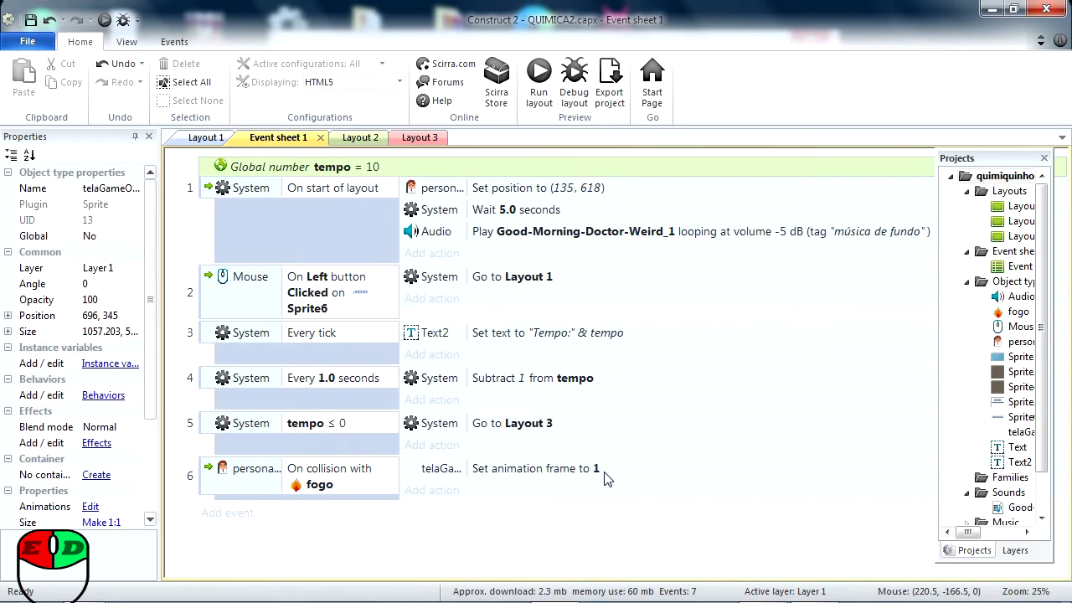
left_click(201, 136)
Reposition personagem at about 181, 616 and fogo at about 510, 542 in Layout 1, leaving space between them.
left_click_drag(611, 389, 627, 405)
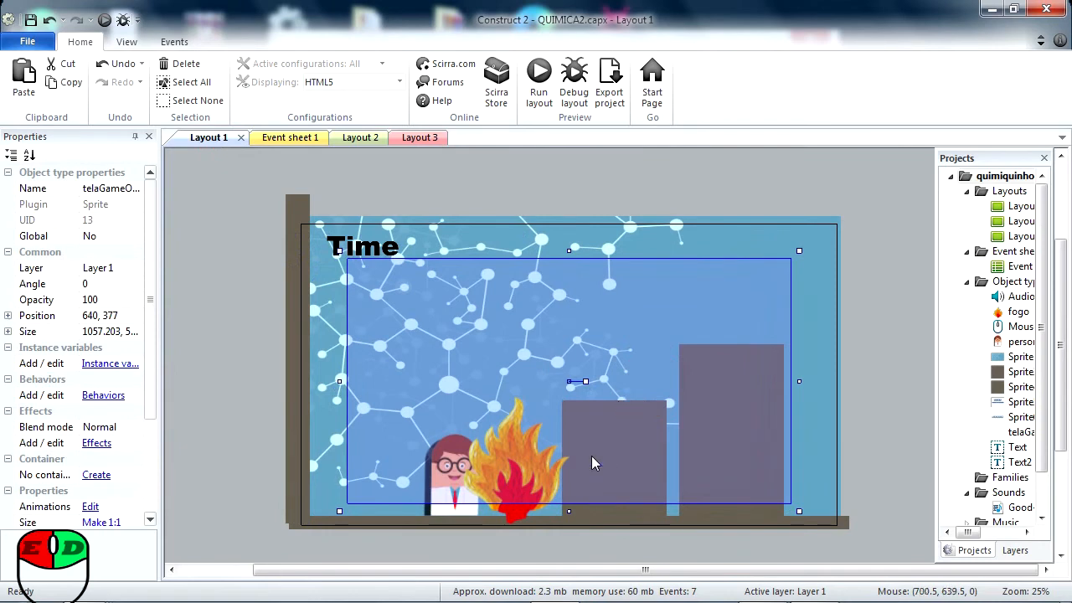
left_click(456, 506)
left_click(531, 445)
left_click(453, 488)
left_click_drag(452, 488, 378, 491)
left_click(499, 480)
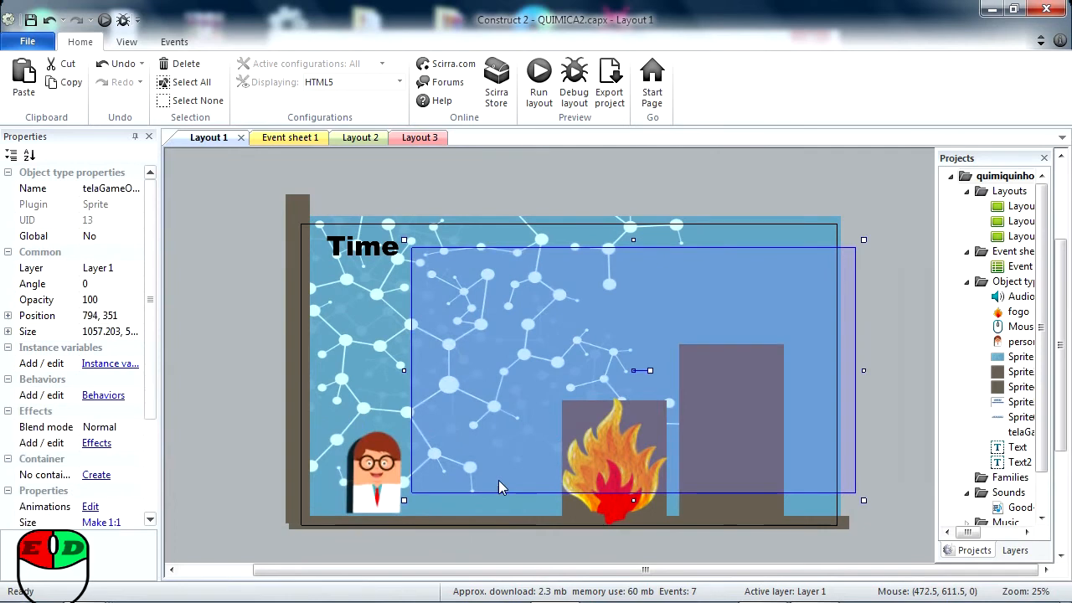
left_click(612, 504)
left_click_drag(612, 504, 515, 499)
Preview the game and walk the character back and forth in front of the fire.
left_click(105, 21)
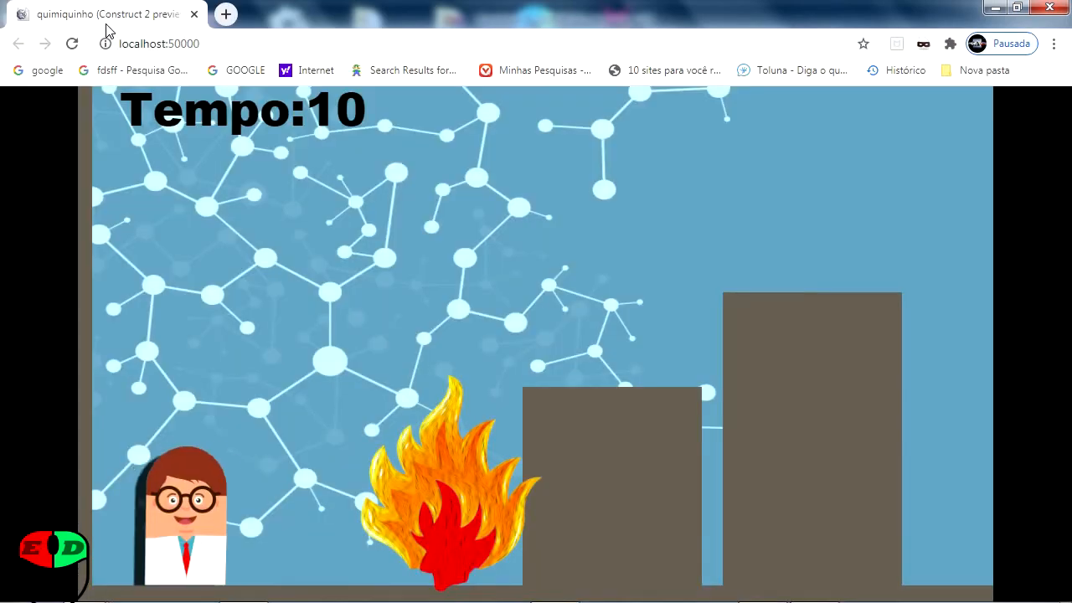
key("Right")
key("Left")
key("Right")
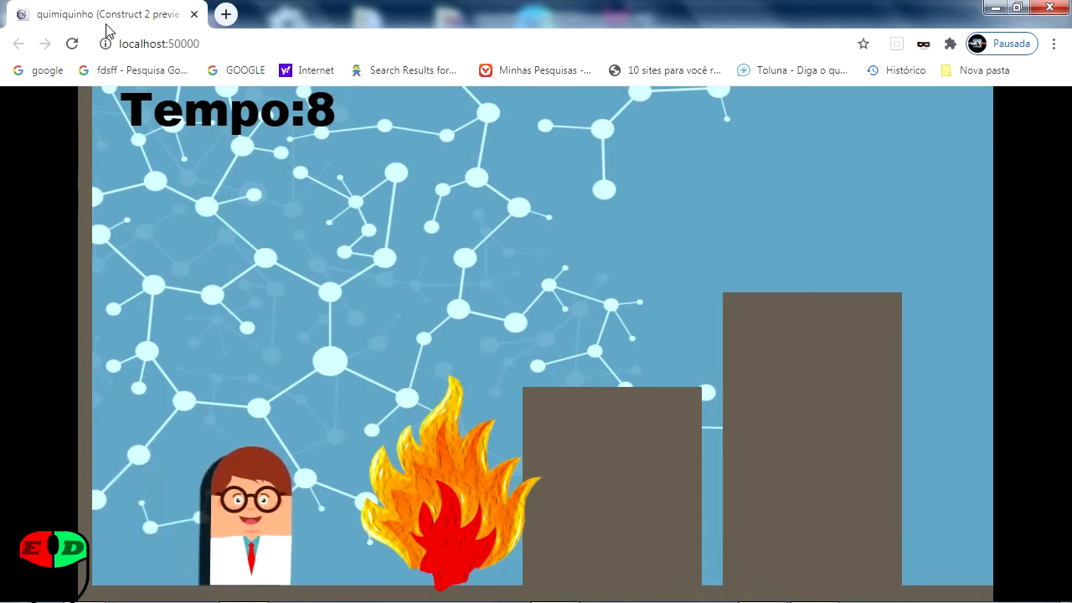
key("Left")
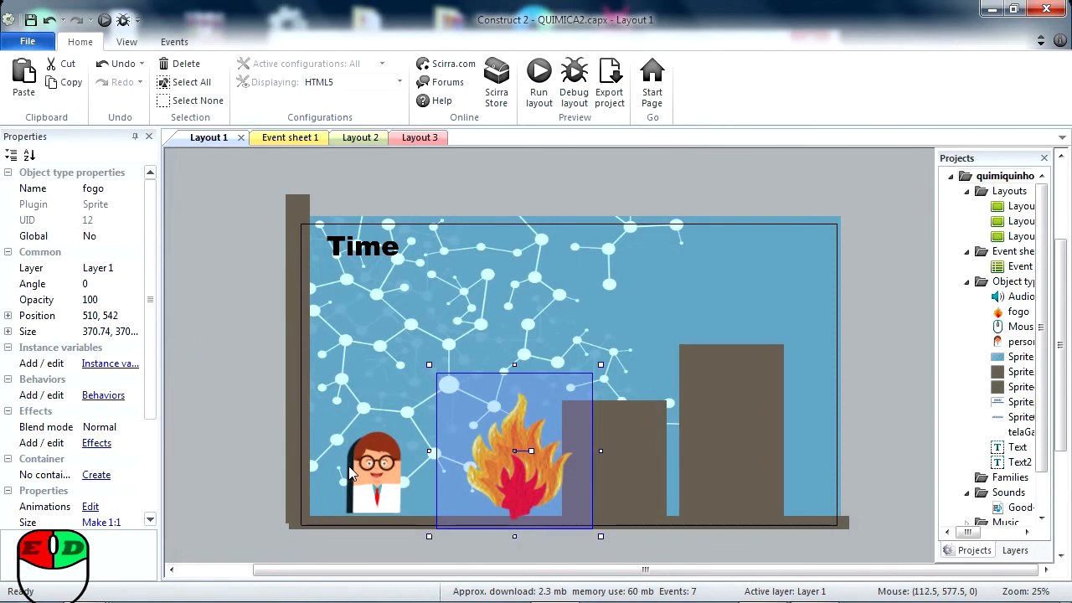
View the personagem sprite's animation frames in the image editor and close it.
left_click(350, 474)
double_click(372, 488)
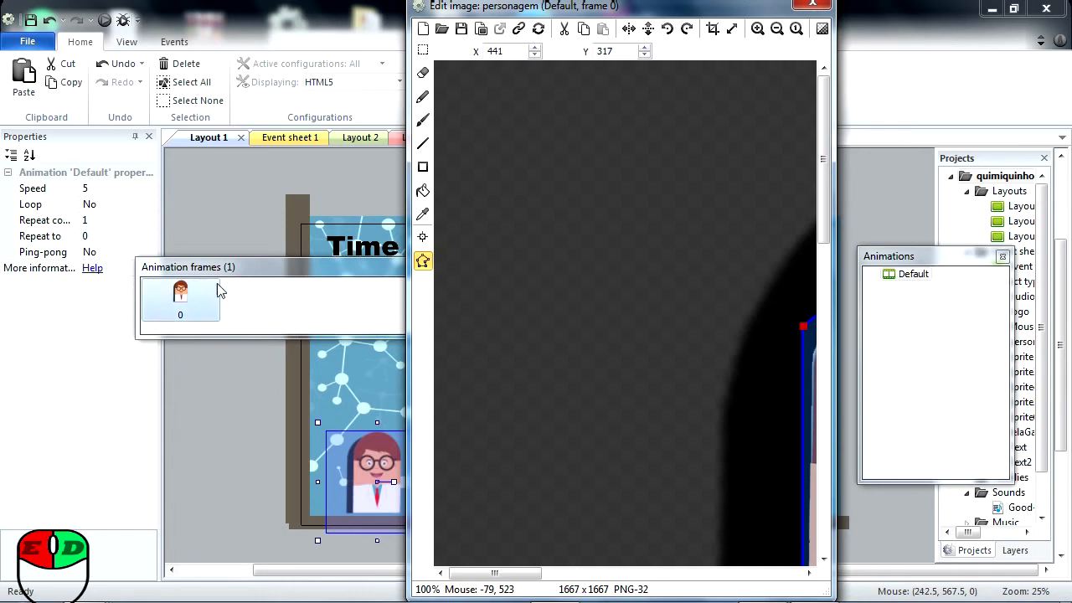
left_click(811, 5)
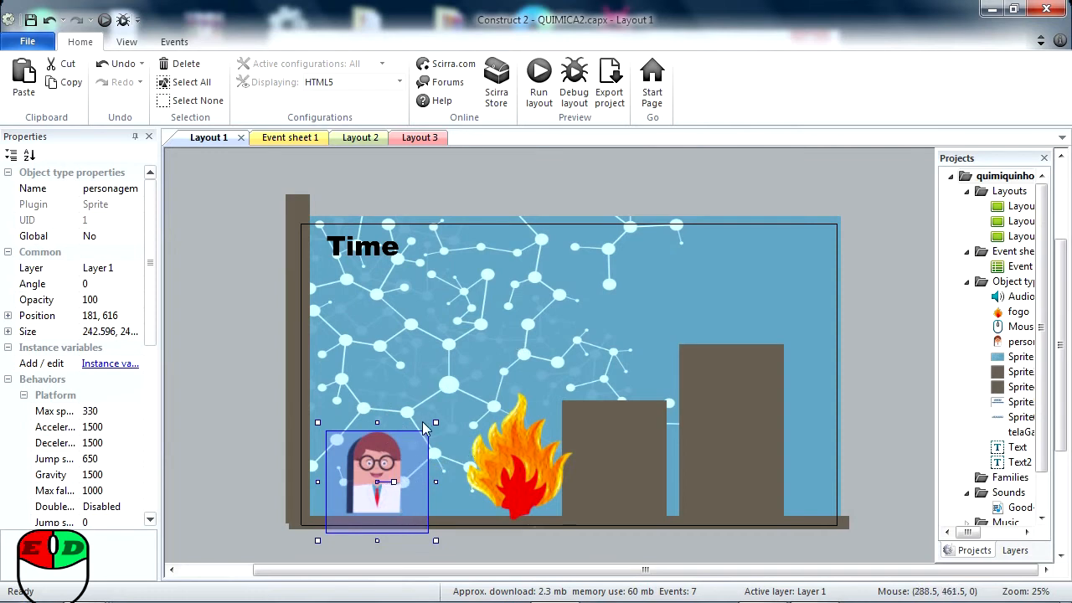
Move the blank telaGameOver sprite to about 612, 351 so that it overlaps the character and the fire.
left_click(497, 466)
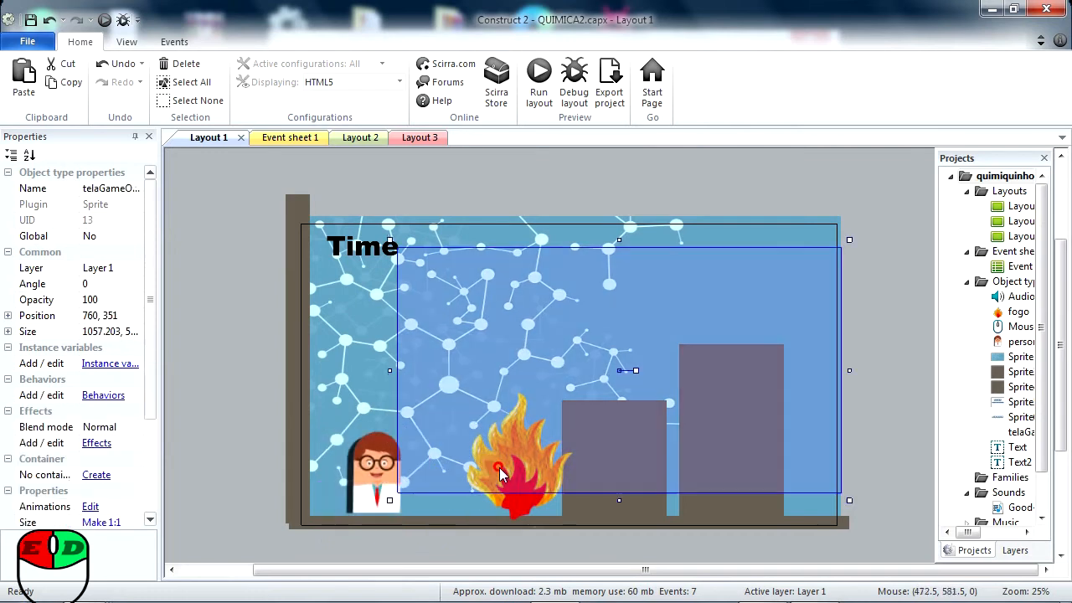
left_click(530, 497)
left_click_drag(655, 327, 672, 367)
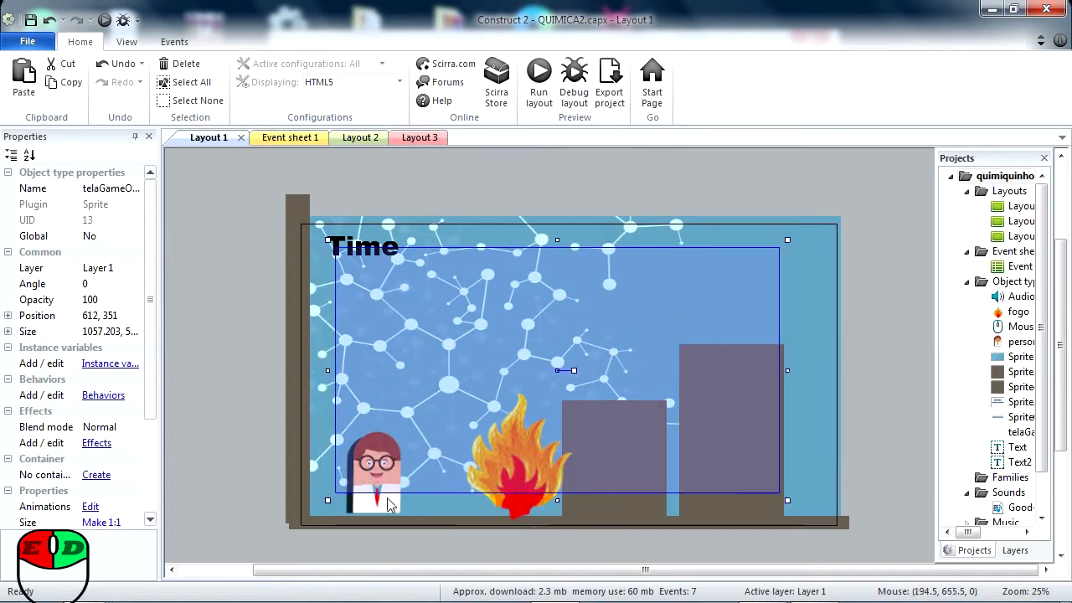
Inspect the telaGameOver frames in the image editor, and preview the game again.
double_click(508, 369)
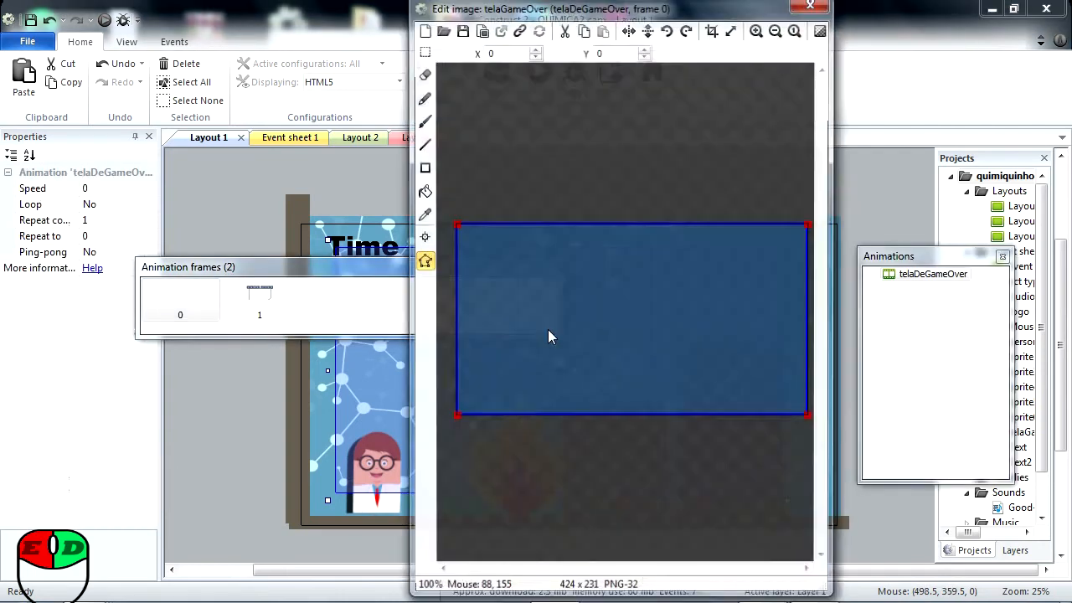
left_click(806, 6)
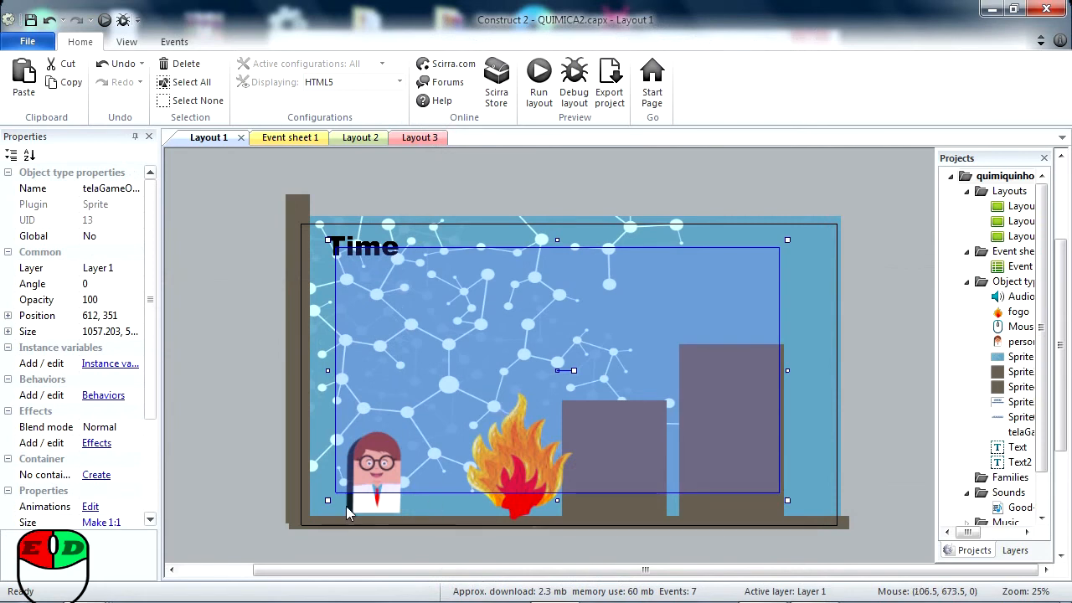
left_click(531, 505)
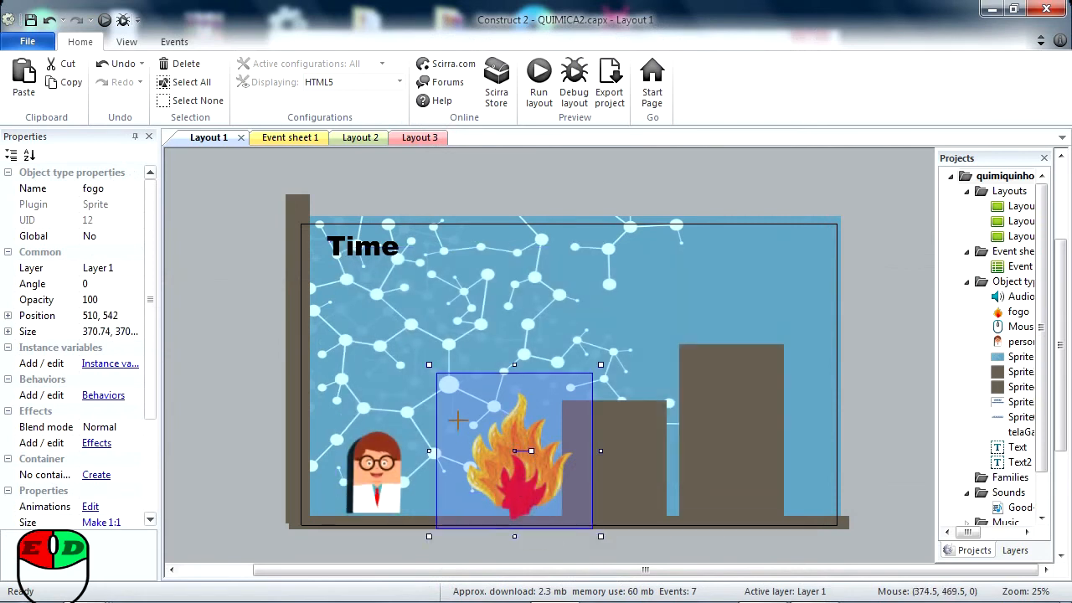
left_click(106, 18)
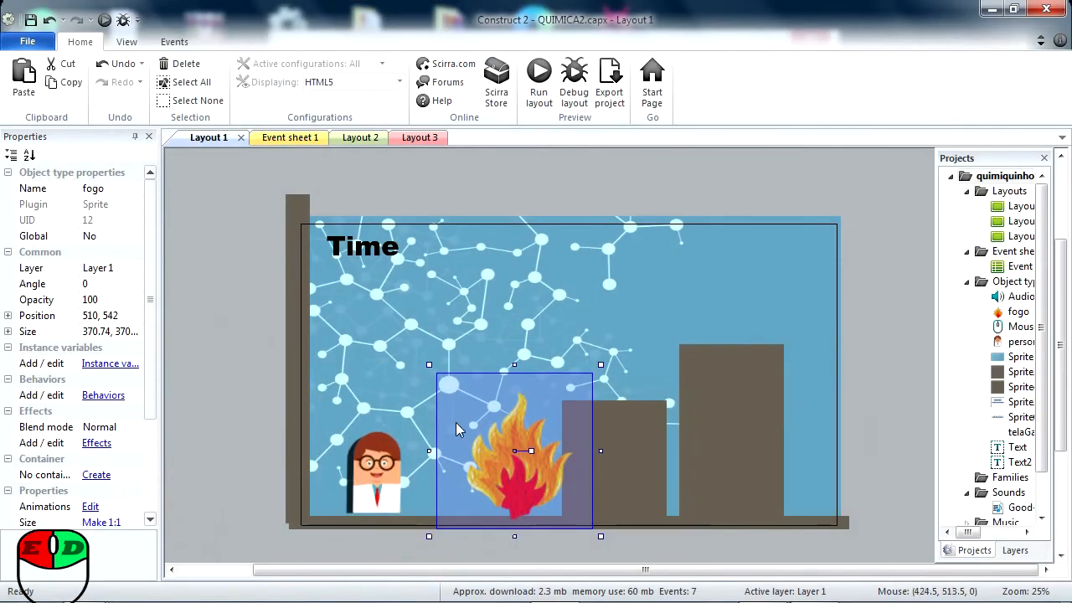
left_click(515, 478)
mouse_move(516, 508)
left_mouse_down()
mouse_move(498, 512)
mouse_move(521, 514)
mouse_move(510, 512)
left_mouse_up()
double_click(509, 493)
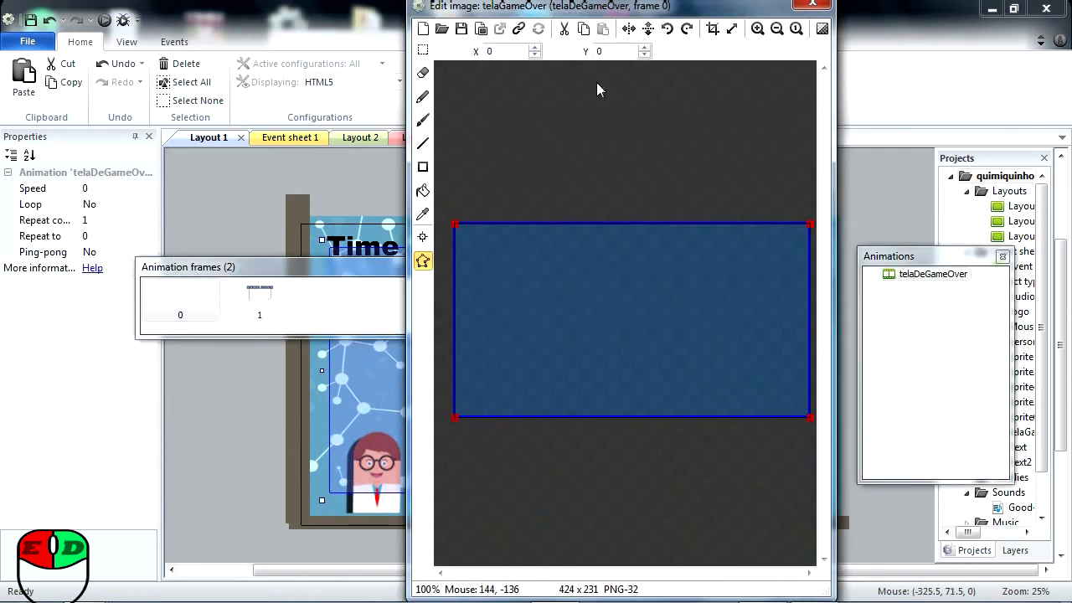
left_click(812, 4)
Add an empty frame 1 to the fogo sprite's Default animation in the image editor.
double_click(531, 513)
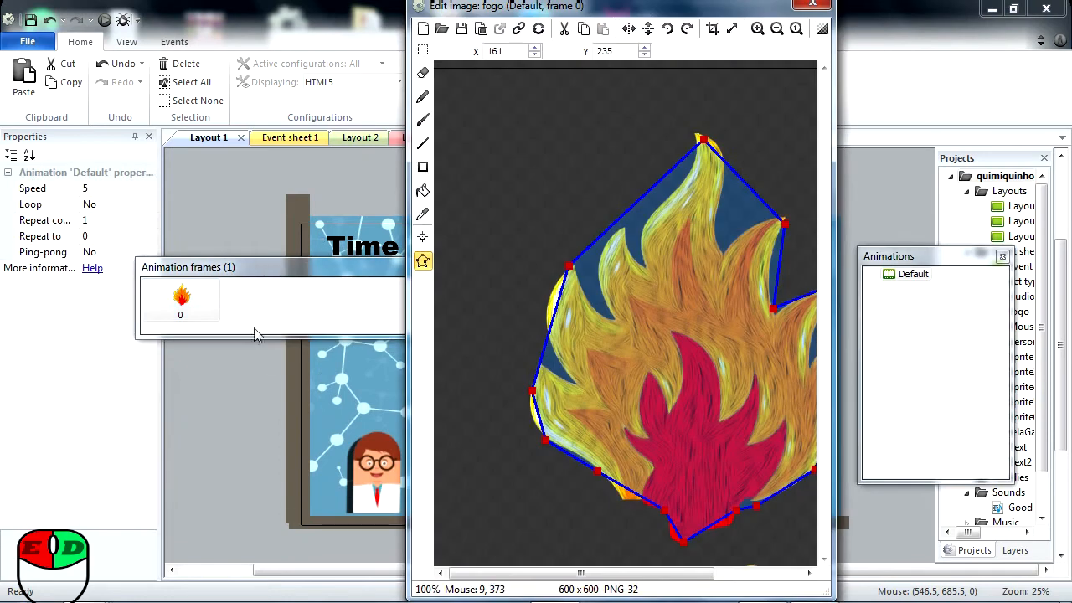
right_click(196, 303)
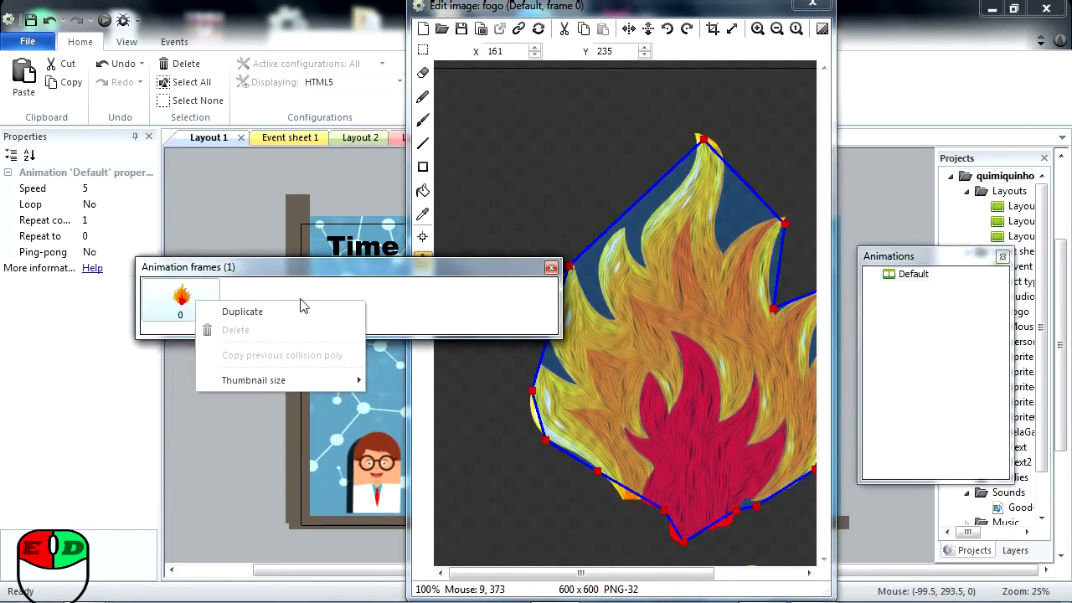
left_click(241, 292)
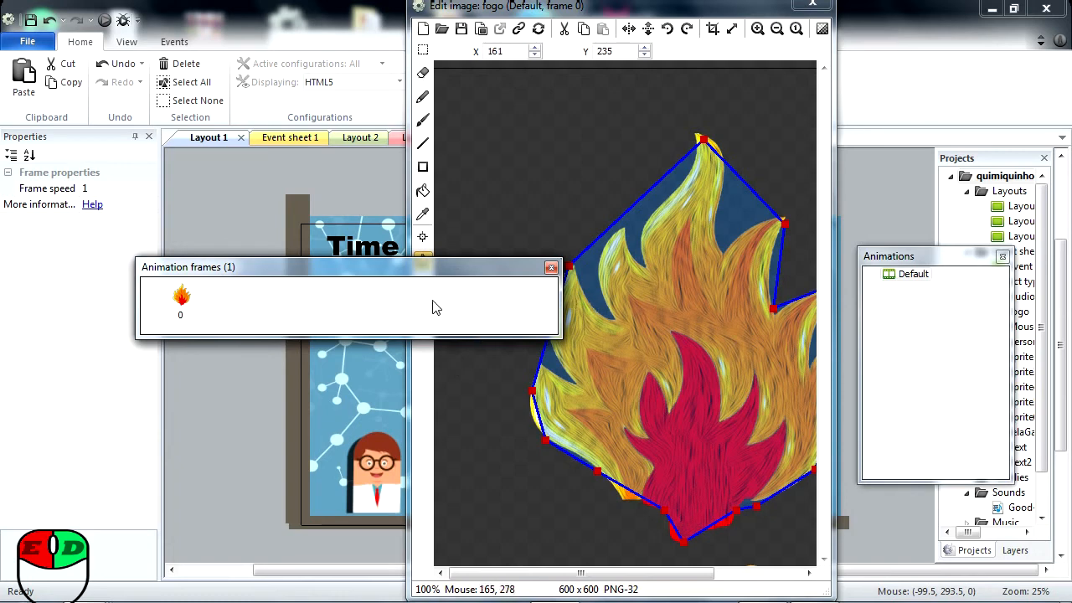
right_click(327, 311)
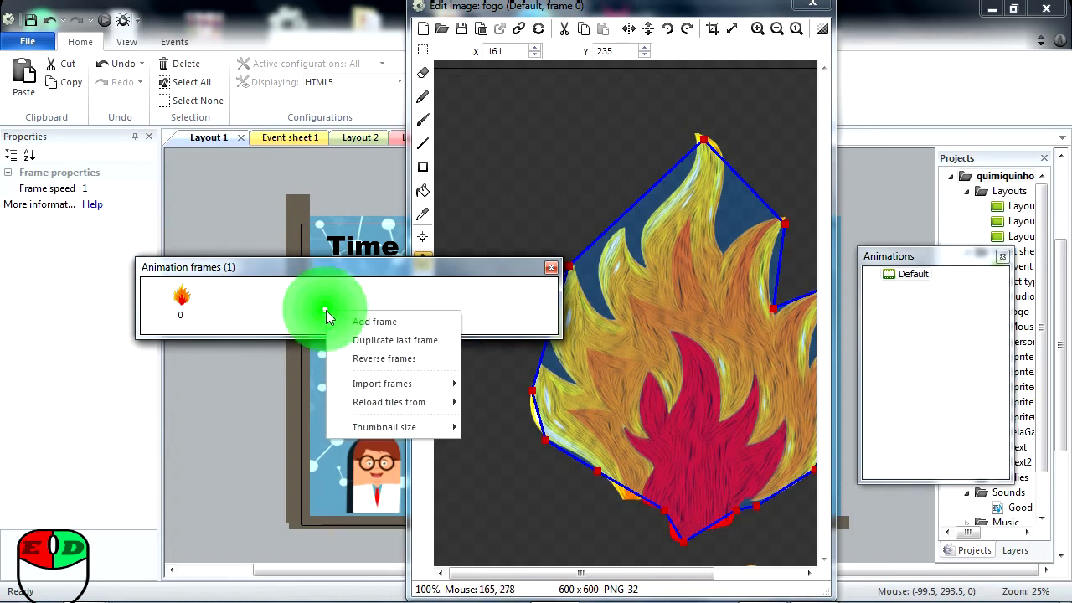
left_click(393, 321)
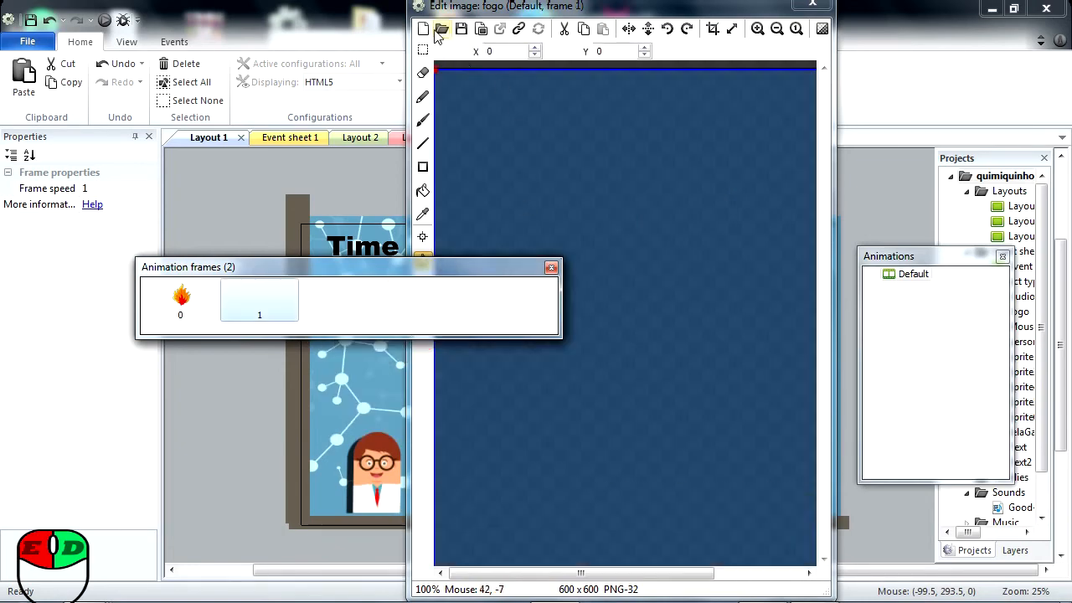
Load the green flame image file 4 into frame 1 of the fogo sprite and close the image editor.
left_click(441, 29)
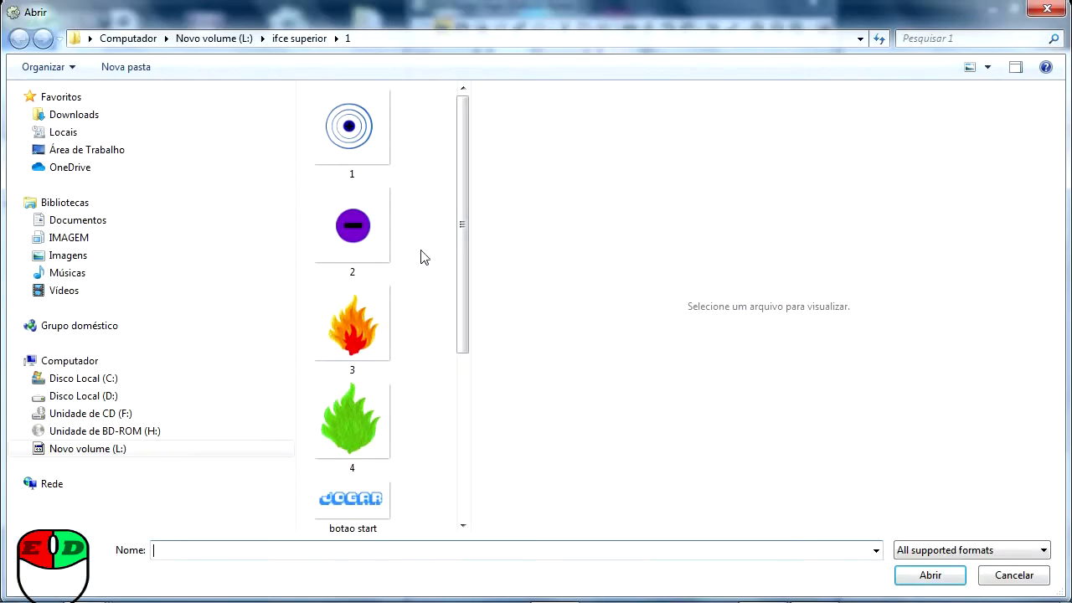
left_click_drag(463, 230, 467, 292)
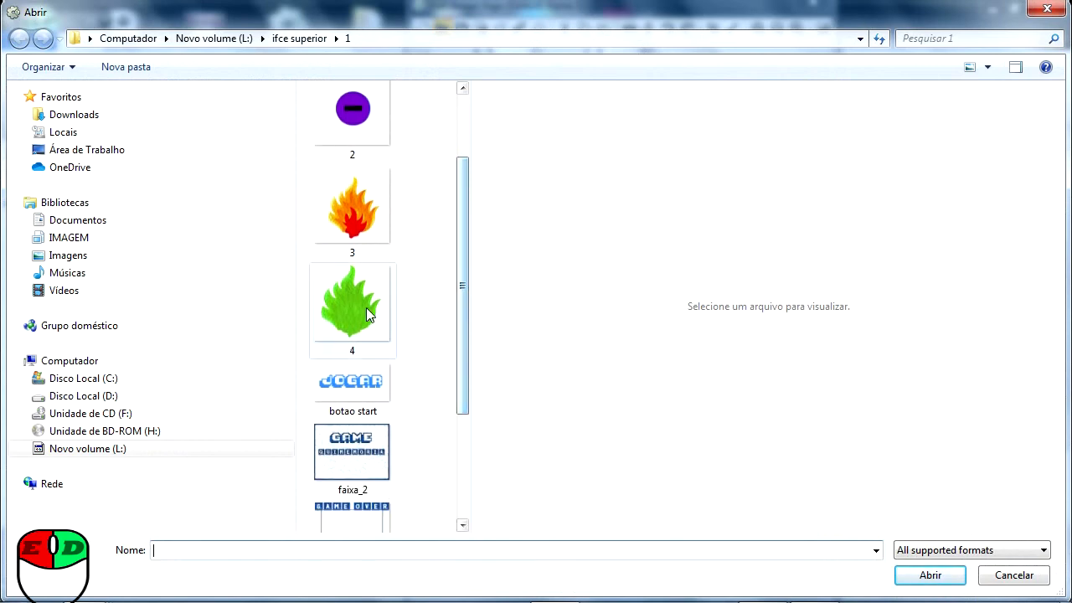
left_click(369, 314)
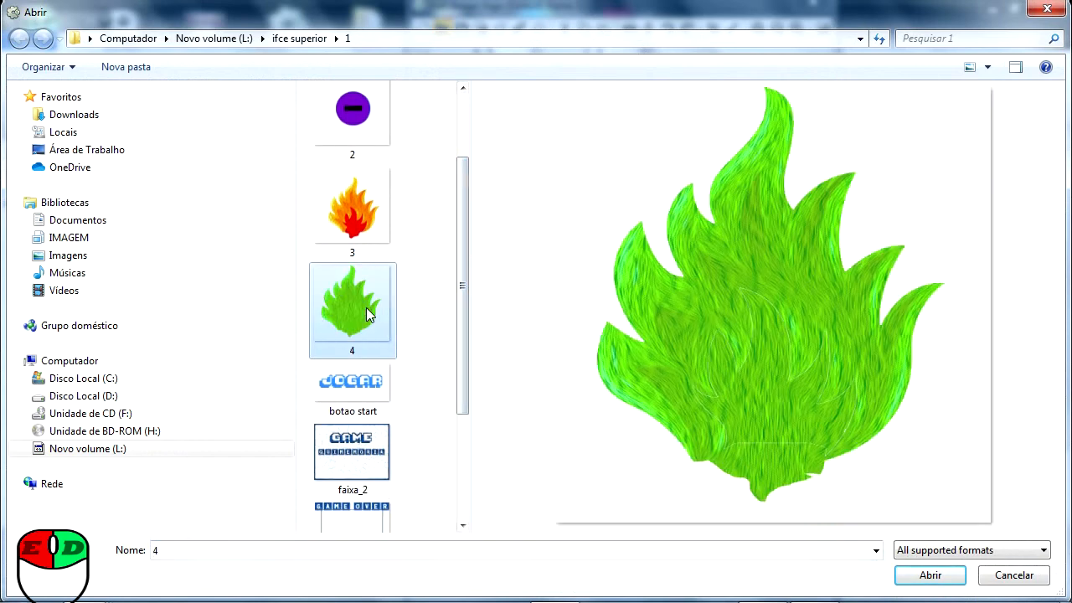
left_click(958, 575)
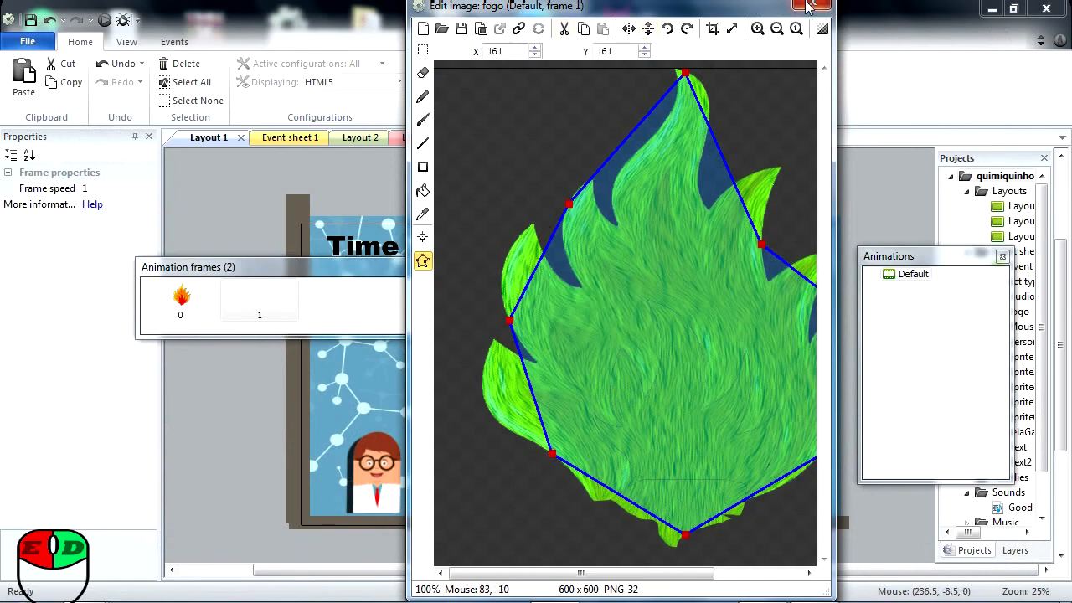
left_click(808, 7)
Reopen the fogo sprite's image editor and turn on looping for its Default animation.
left_click(498, 438)
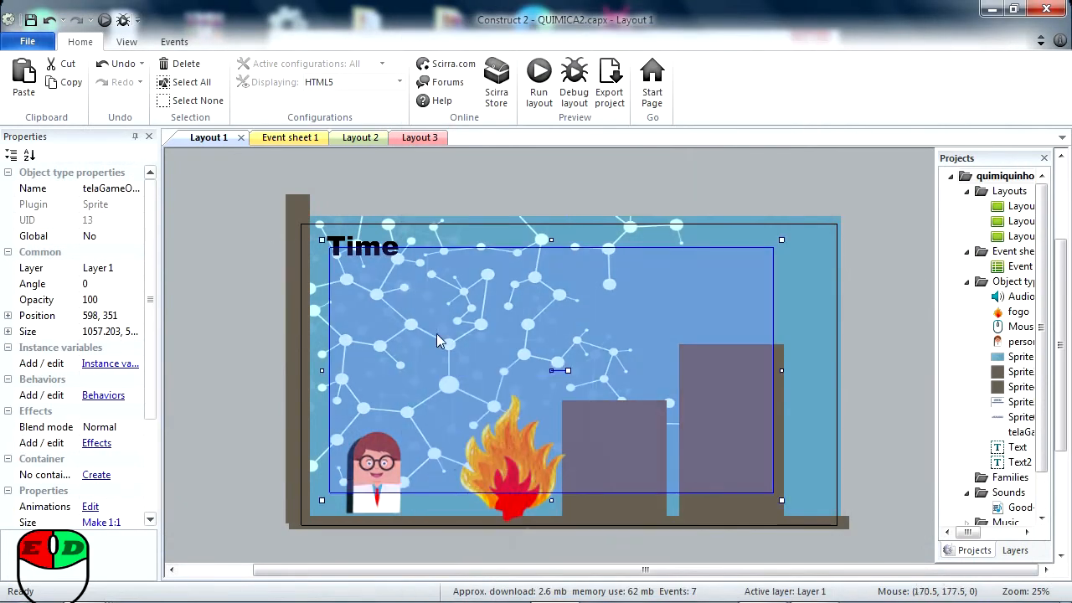
left_click(524, 507)
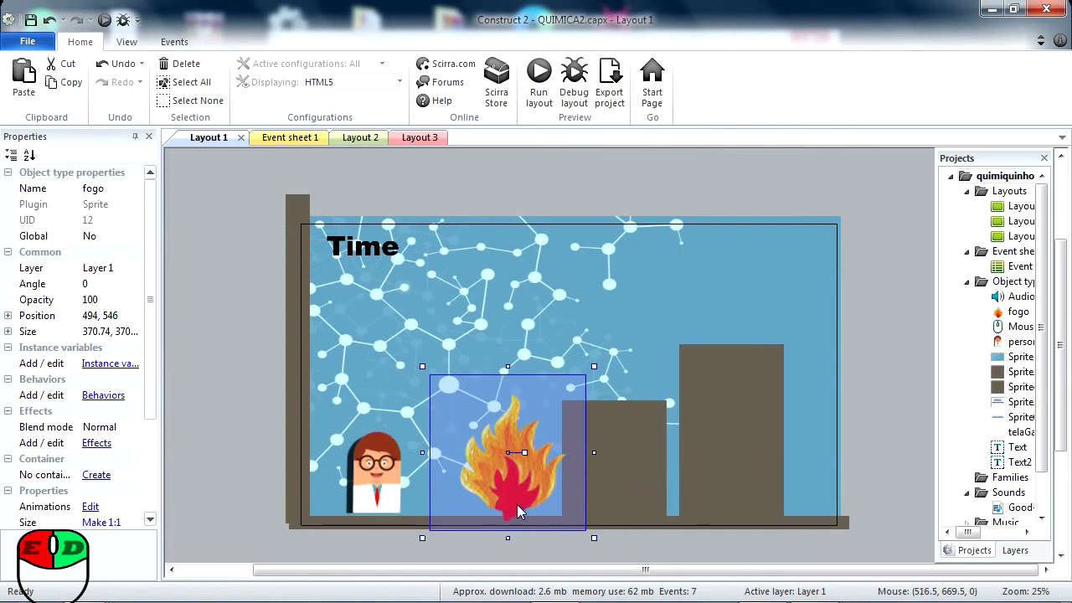
double_click(511, 503)
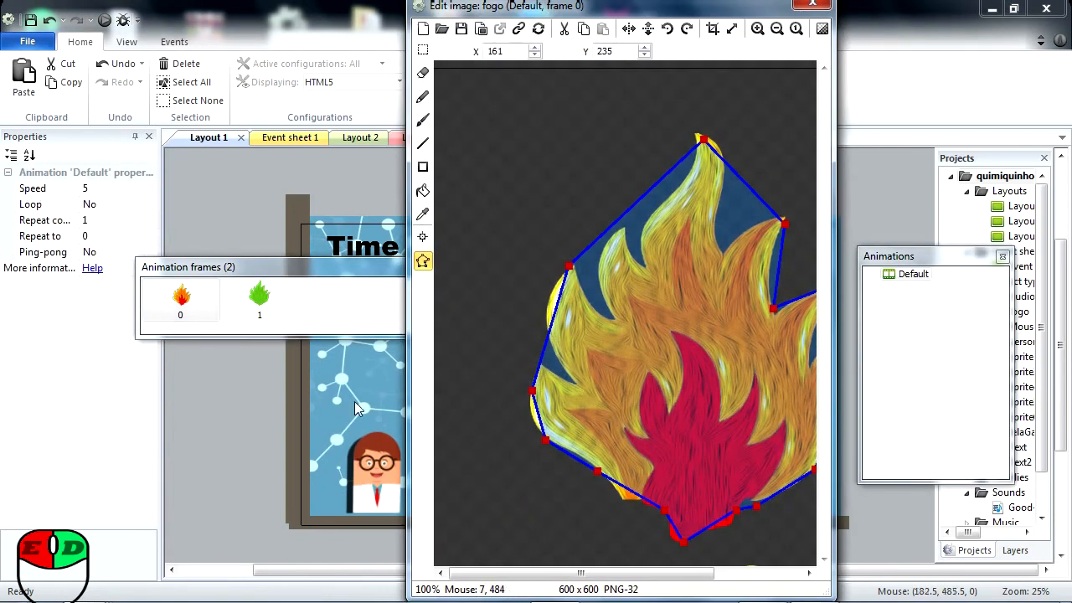
left_click(142, 208)
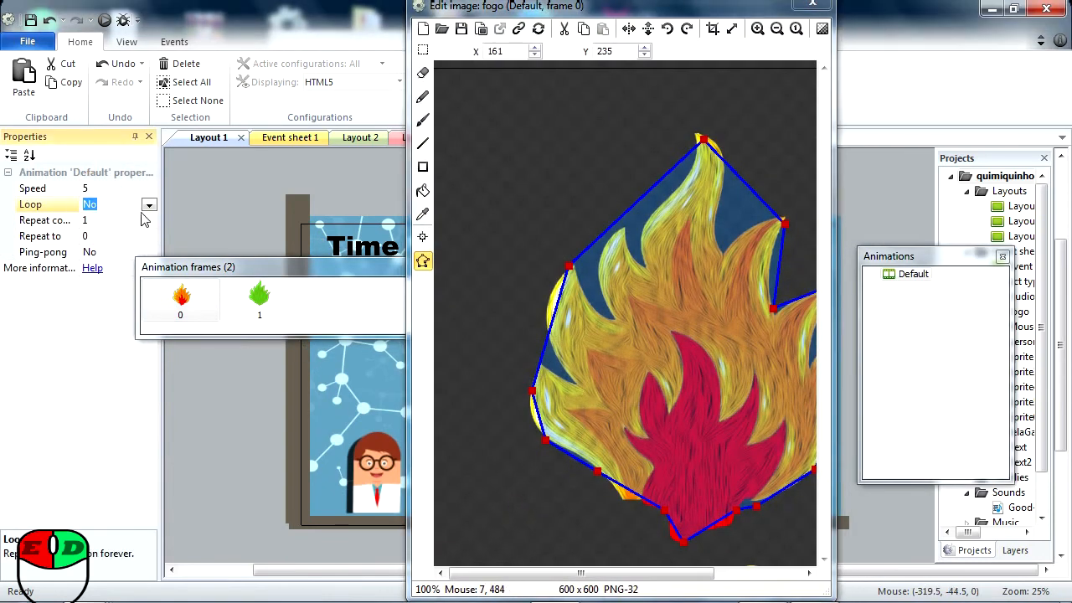
left_click(148, 204)
left_click(123, 221)
Close the fogo image editor, preview the game in the browser, and return to Layout 1.
left_click(112, 21)
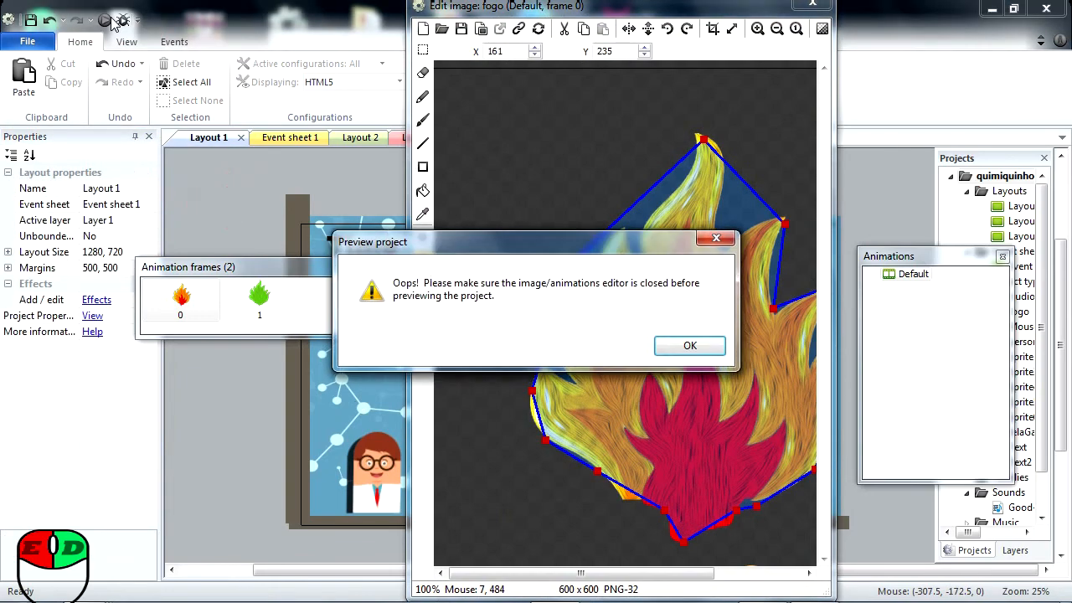
left_click(689, 345)
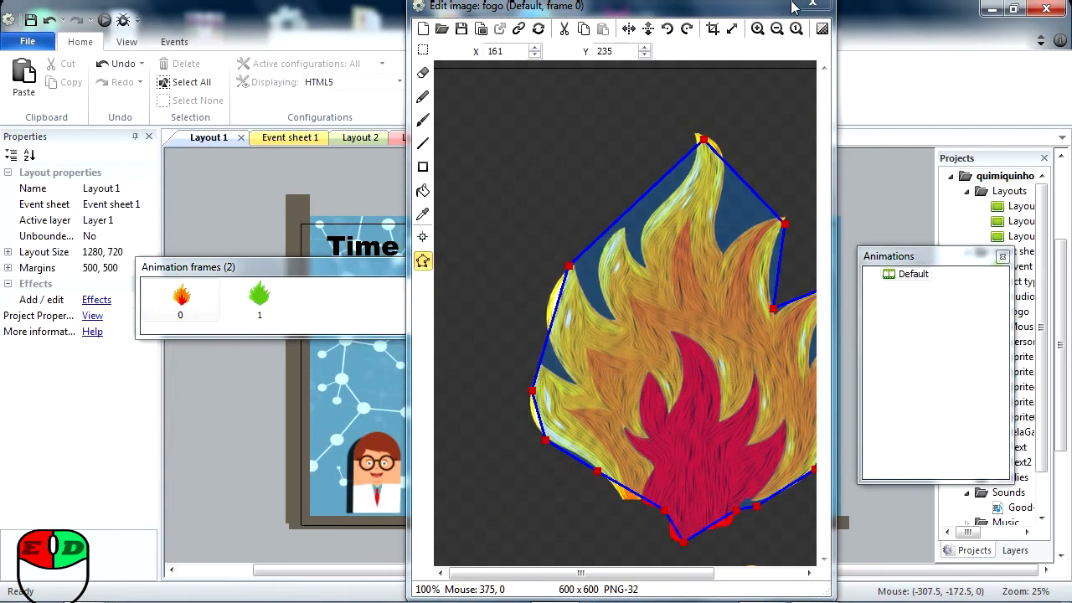
left_click(811, 5)
left_click(104, 20)
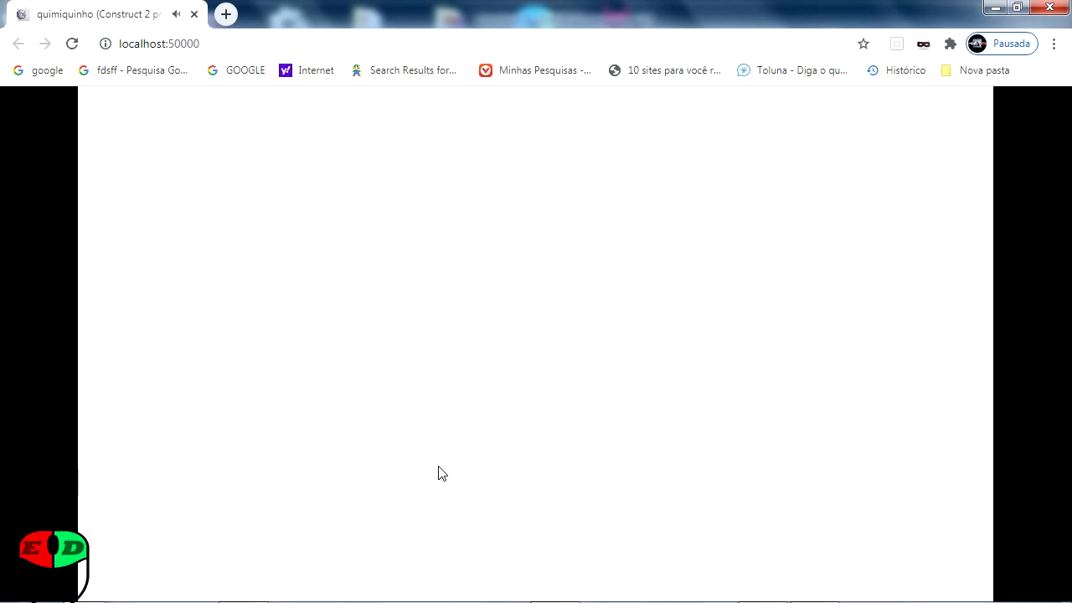
left_click(995, 8)
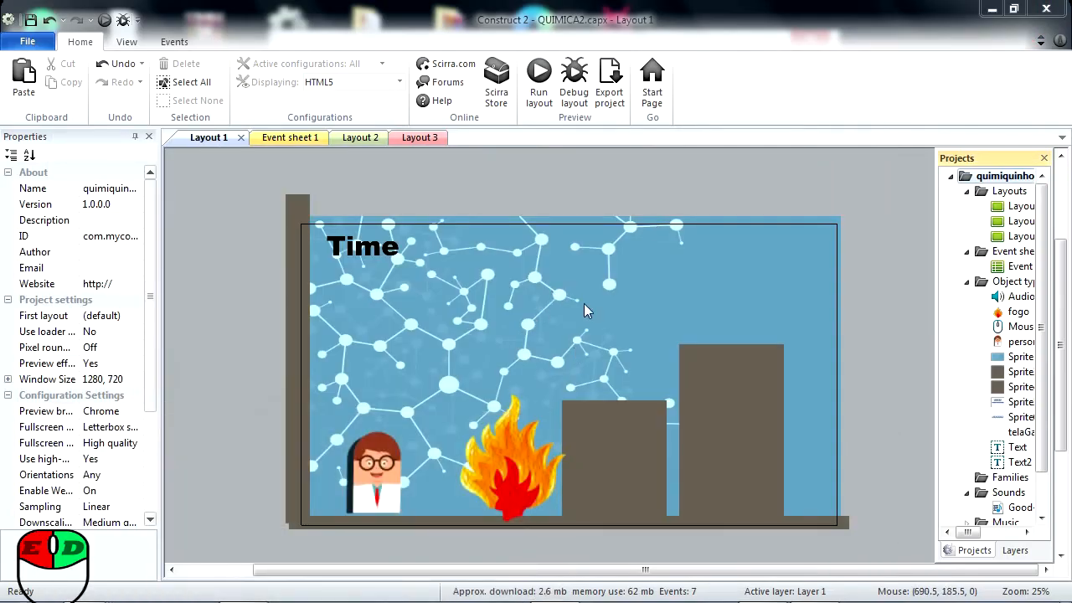
Close the telaGameOver image editor opened over the fire and select the fogo sprite in Layout 1.
left_click(540, 469)
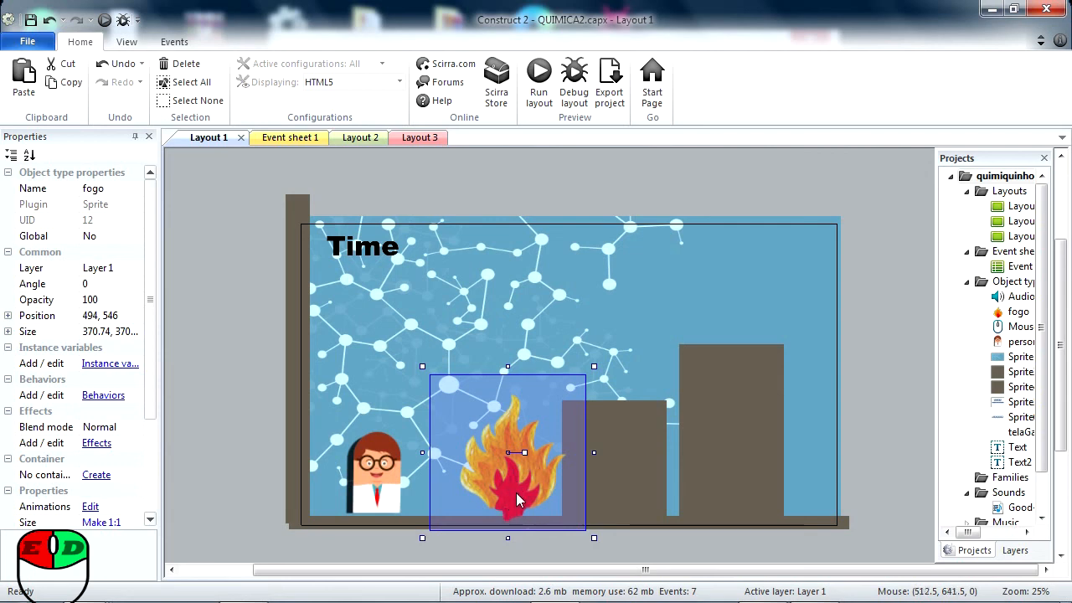
double_click(516, 491)
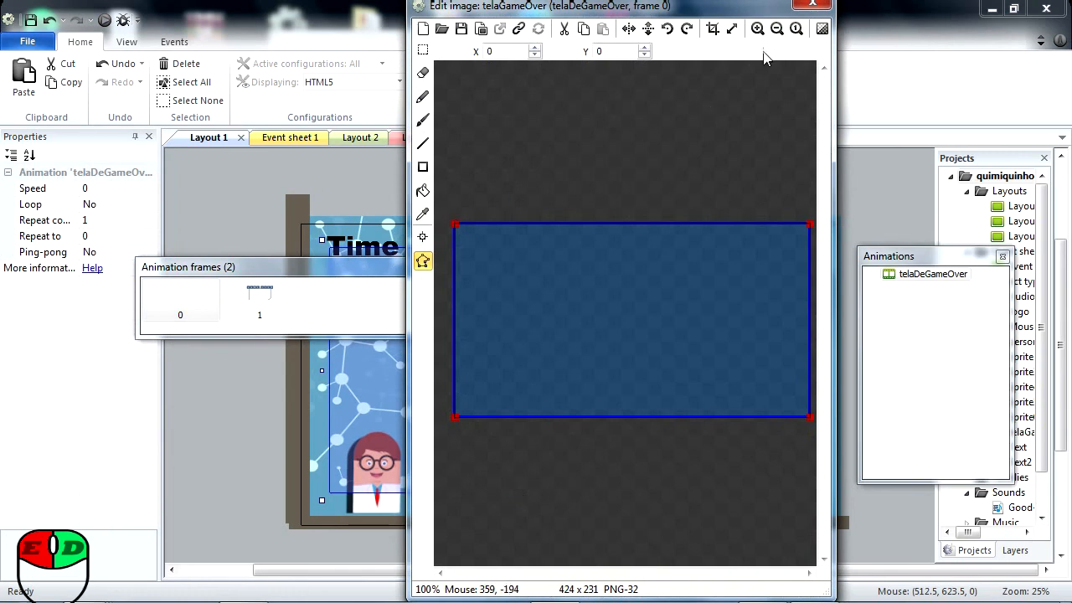
left_click(812, 5)
left_click(525, 504)
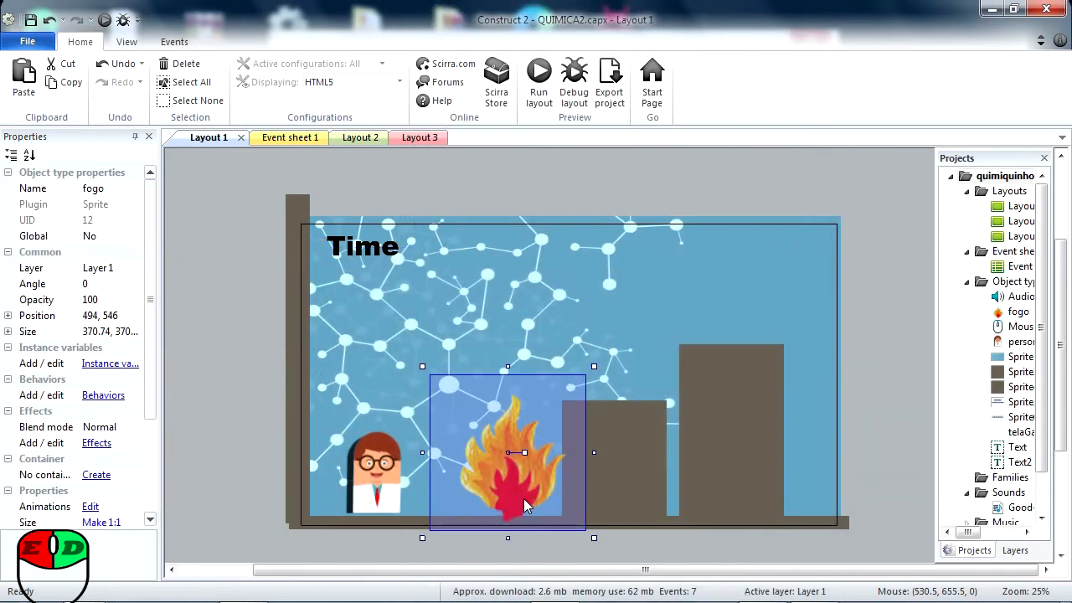